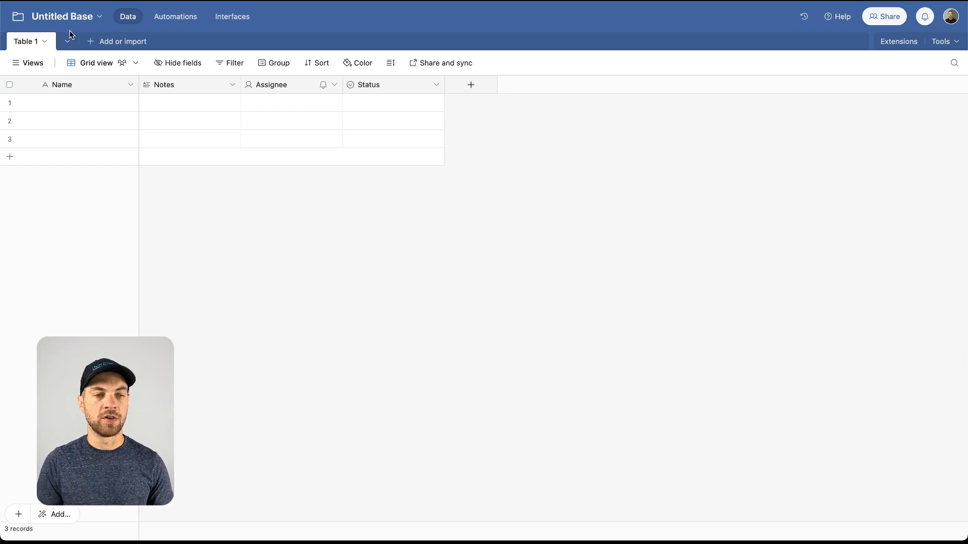
# Rename the untitled base to Purchase Orders Processing.
pyautogui.click(78, 18)
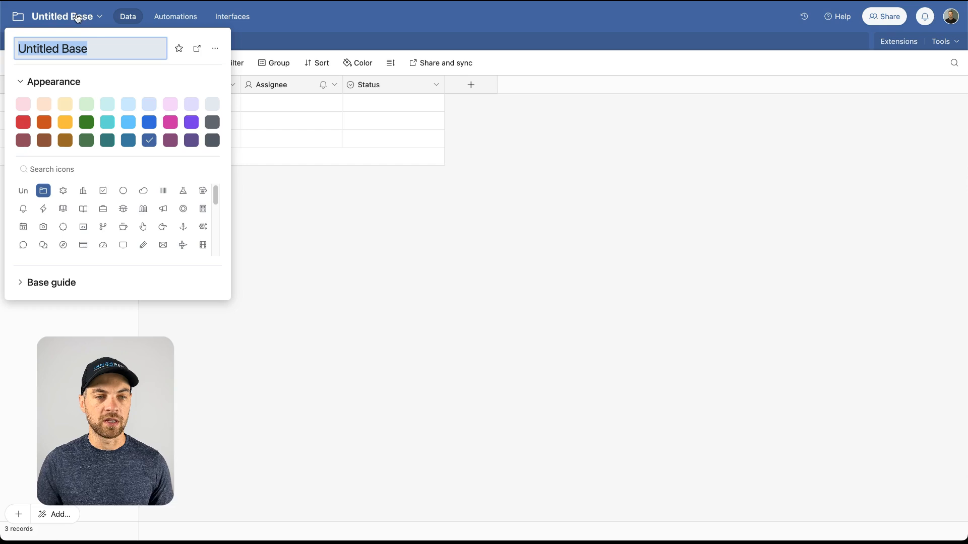
pyautogui.write('Purchase')
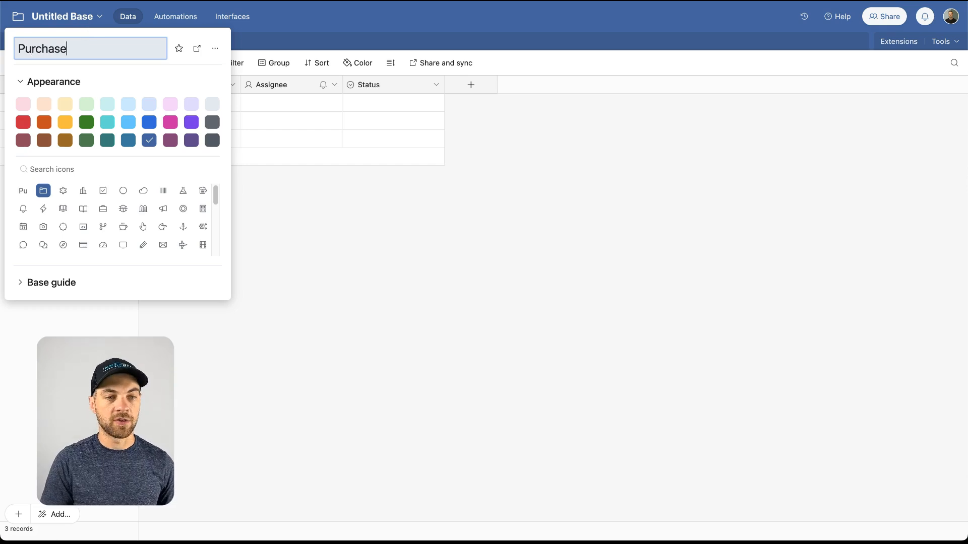
pyautogui.write(' Orders Processing')
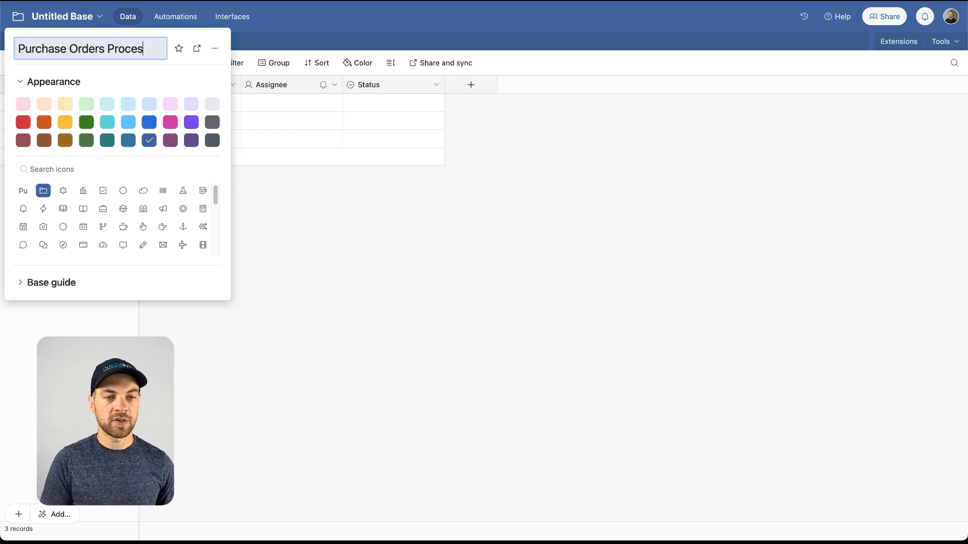
pyautogui.press('Return')
# Delete the Notes, Assignee and Status fields together from Table 1.
pyautogui.click(182, 90)
pyautogui.keyDown('shift'); pyautogui.click(391, 82); pyautogui.keyUp('shift')
pyautogui.rightClick(391, 82)
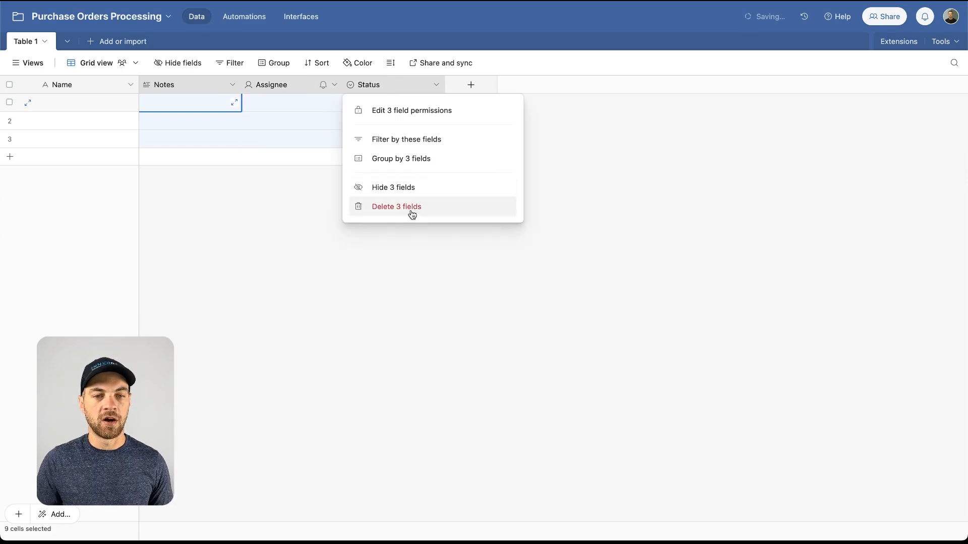
pyautogui.click(396, 206)
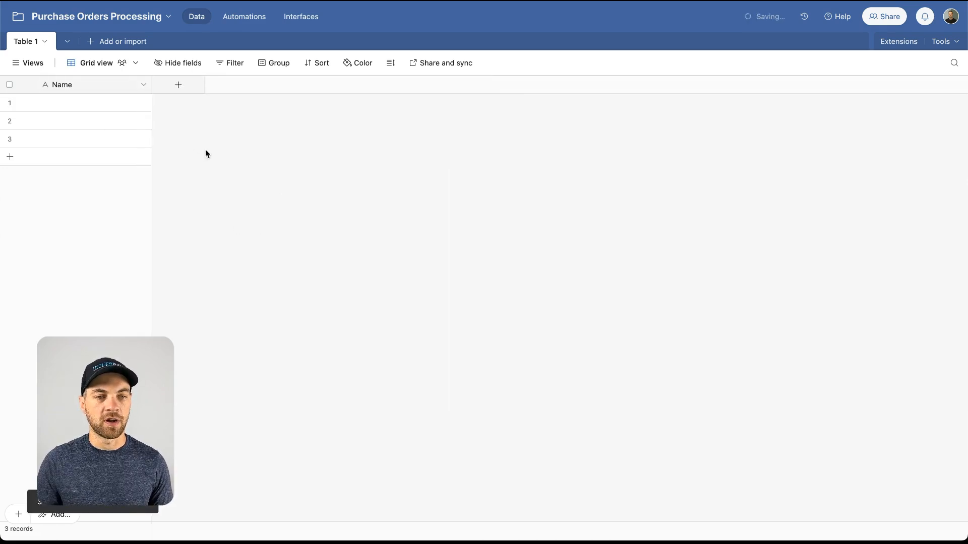
# Duplicate Table 1 without its records and name the copy Items.
pyautogui.click(45, 43)
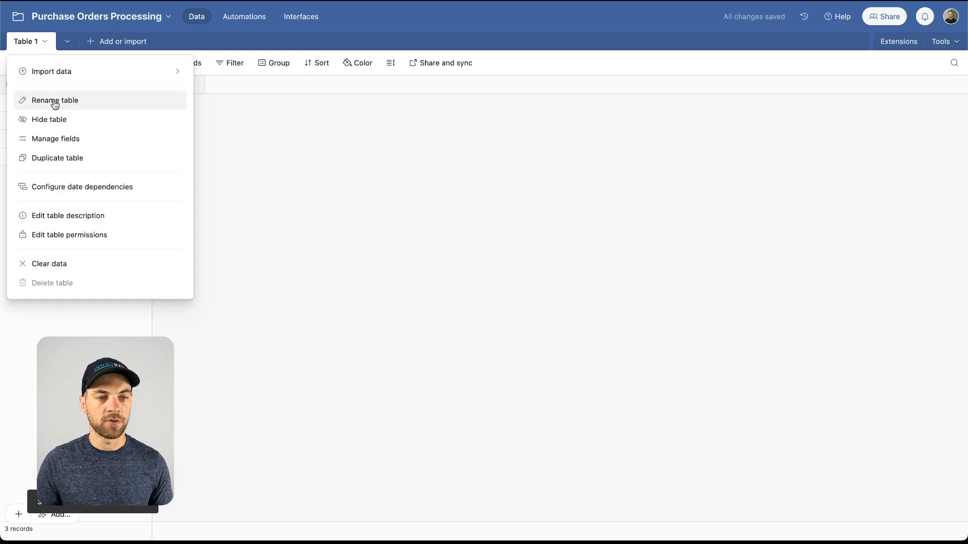
pyautogui.click(71, 168)
pyautogui.doubleClick(75, 43)
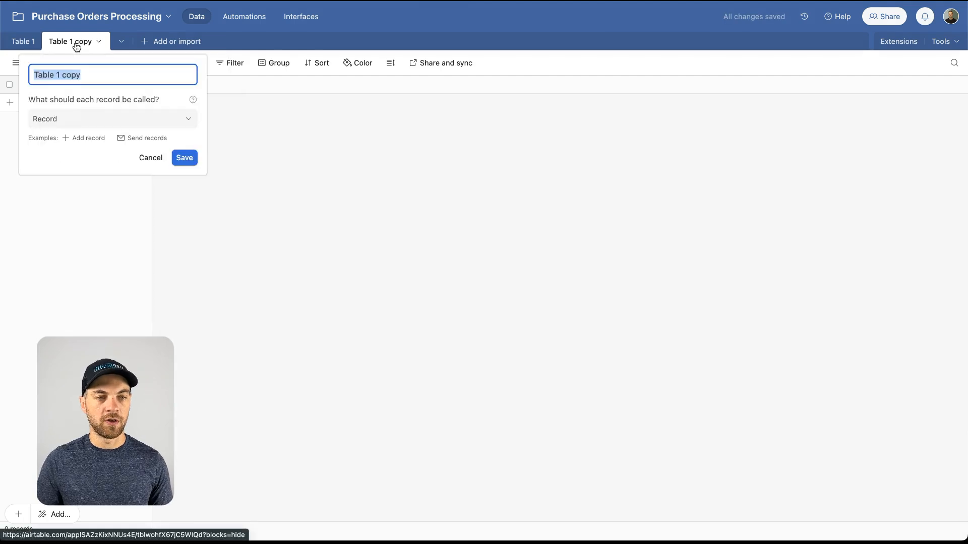
pyautogui.write('Items')
pyautogui.press('Return')
# Rename the original Table 1 to Orders.
pyautogui.click(21, 44)
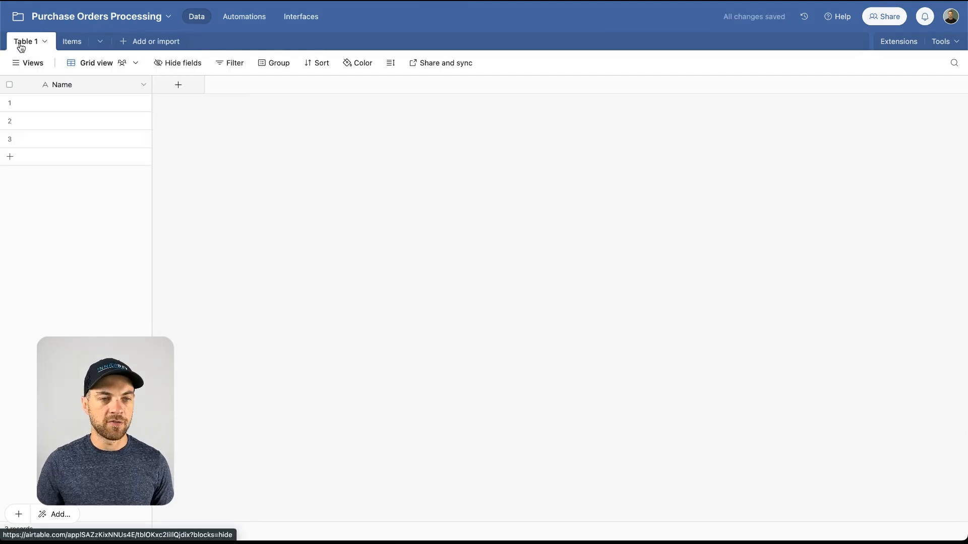
pyautogui.doubleClick(20, 45)
pyautogui.write('Orde')
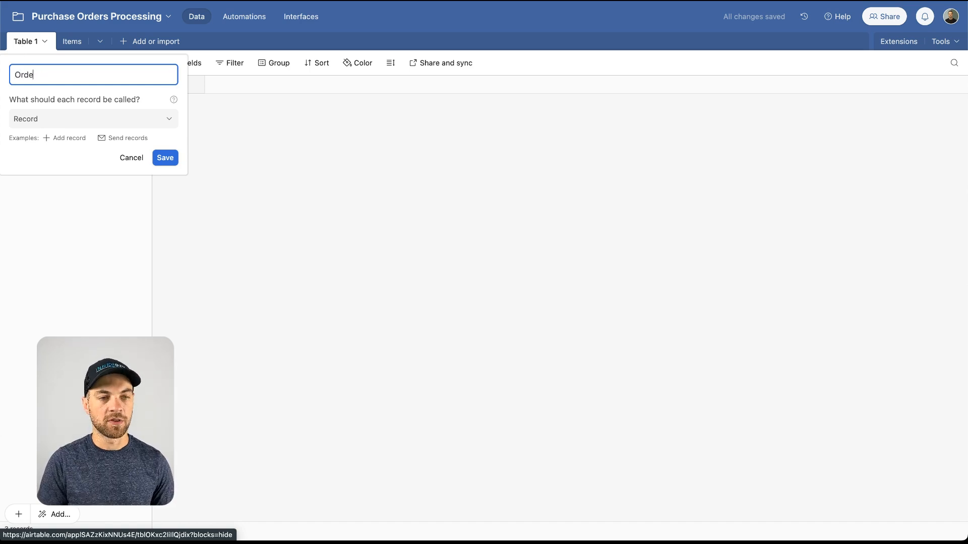
pyautogui.write('rs')
pyautogui.press('Return')
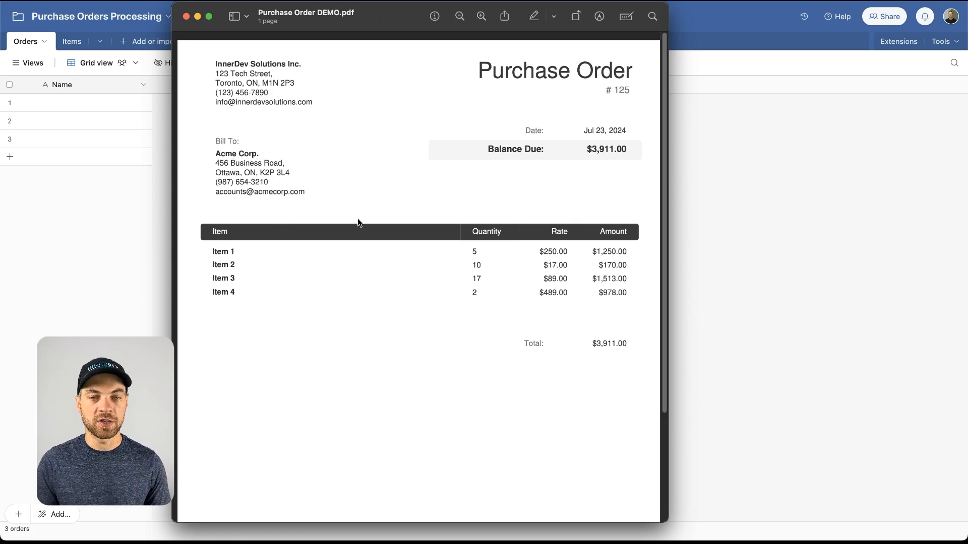
# Examine the order number and date in the purchase order PDF and return to the Orders table.
pyautogui.moveTo(631, 90); pyautogui.dragTo(588, 88)
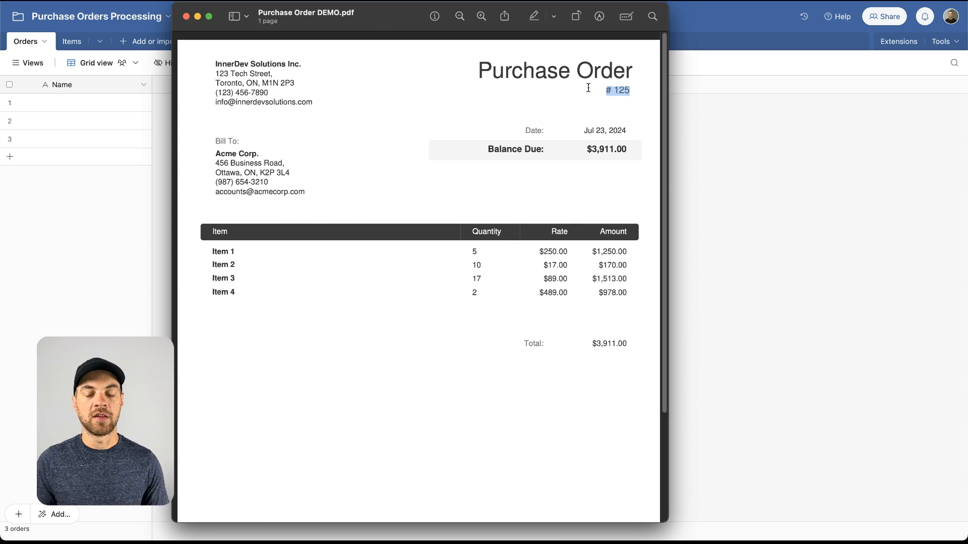
pyautogui.click(578, 90)
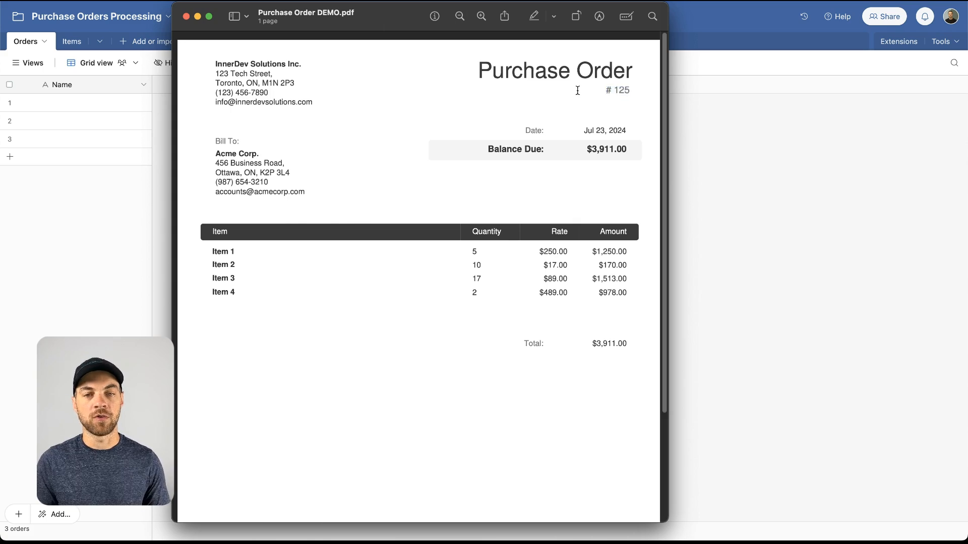
pyautogui.tripleClick(578, 131)
pyautogui.click(551, 113)
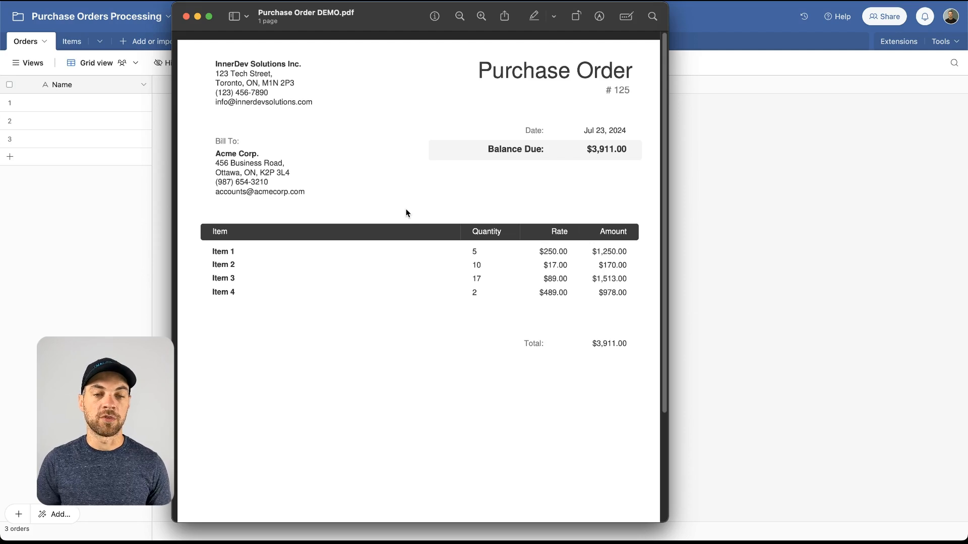
pyautogui.press('super+w')
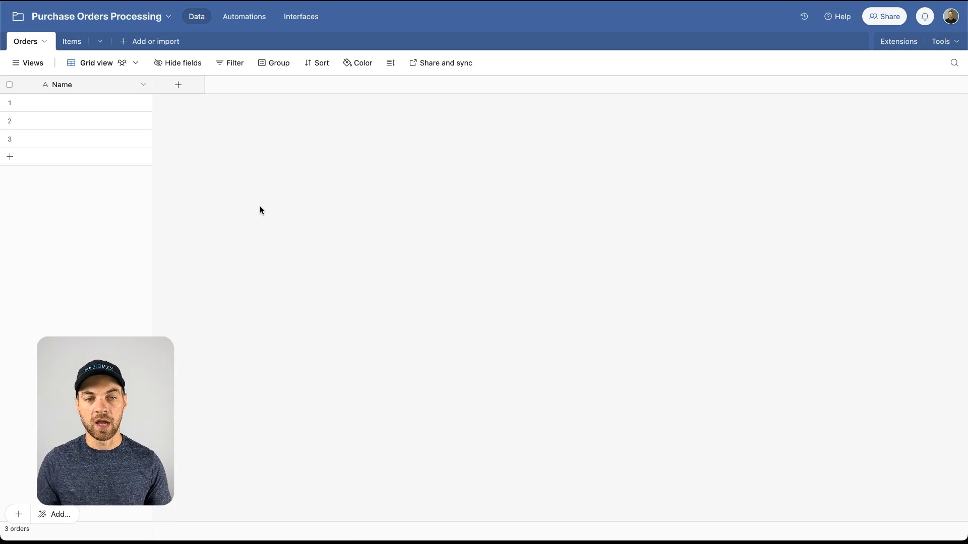
# Add a long text field named Customer to the Orders table and widen its column slightly.
pyautogui.click(182, 83)
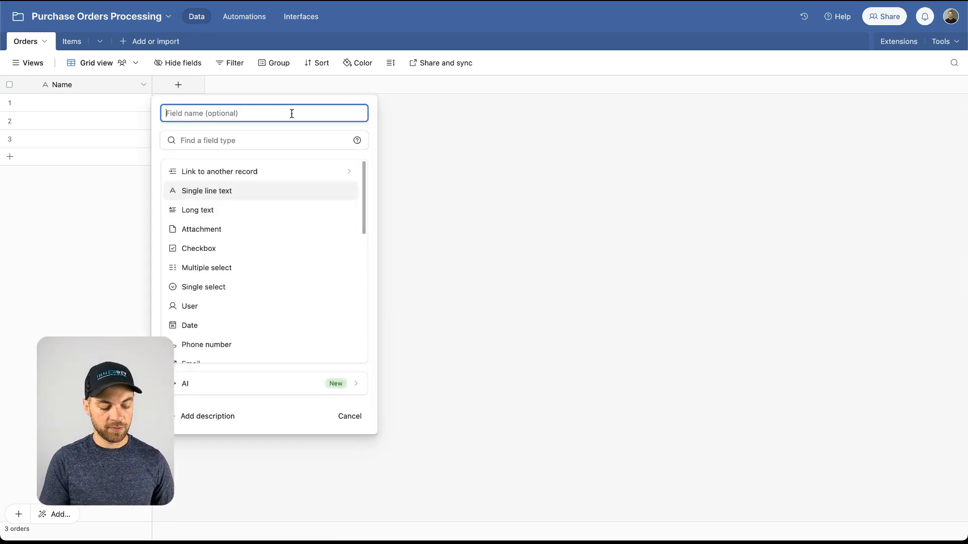
pyautogui.write('Customer')
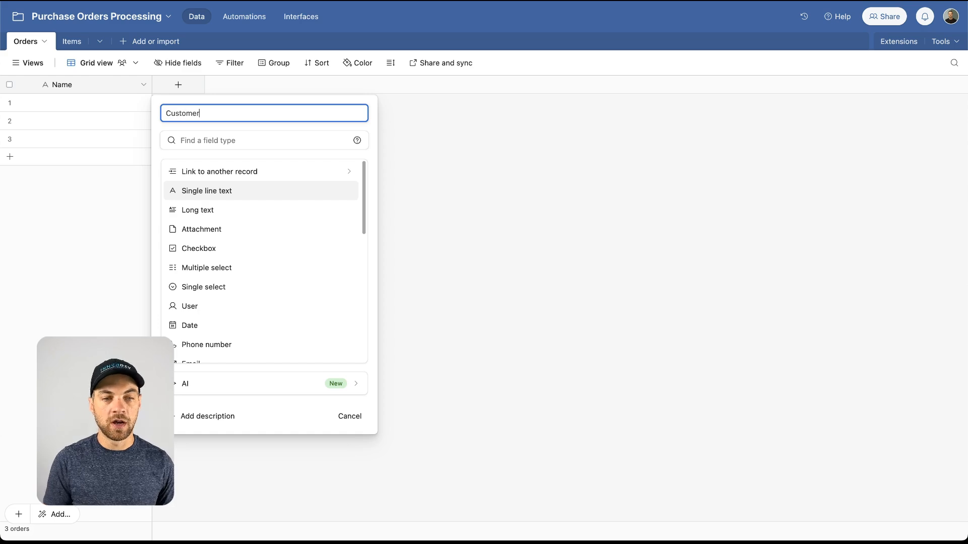
pyautogui.click(238, 209)
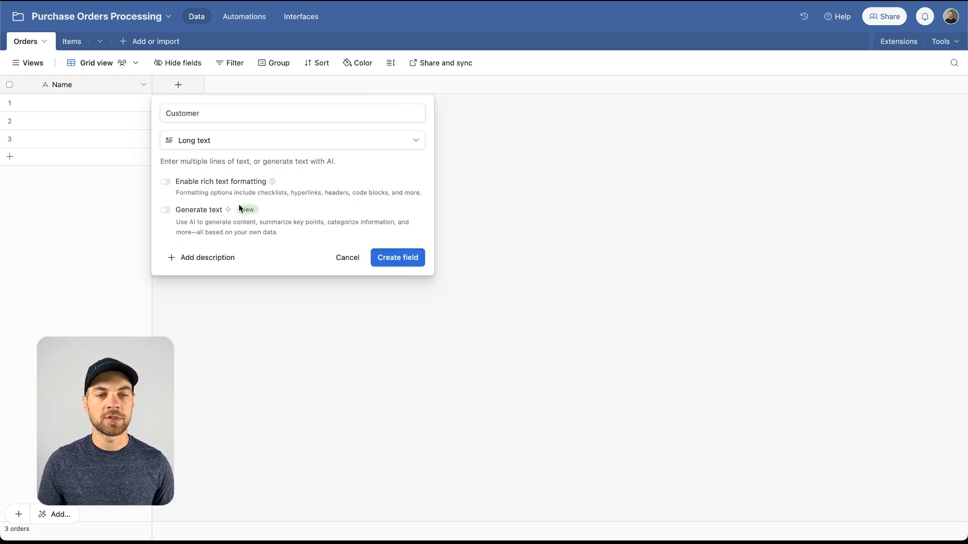
pyautogui.click(391, 260)
pyautogui.moveTo(253, 84); pyautogui.dragTo(277, 99)
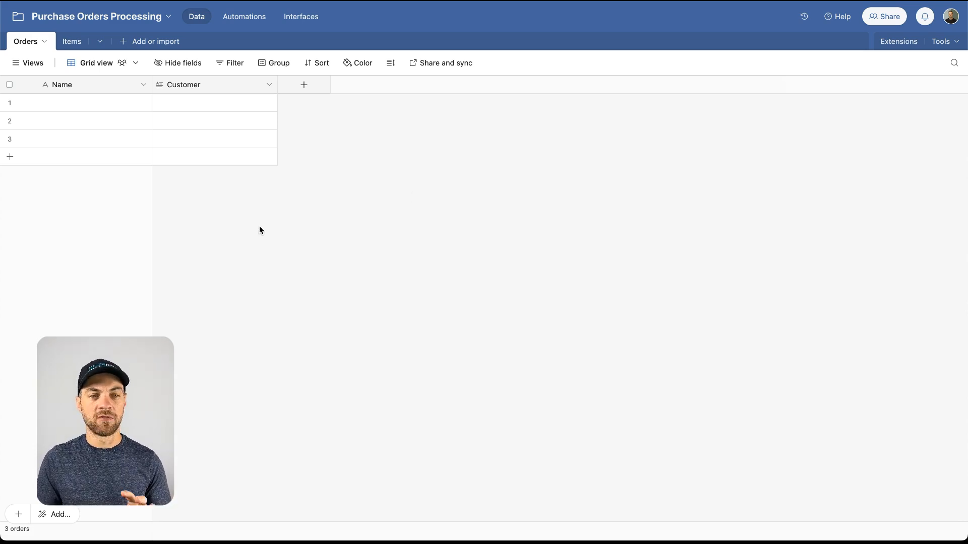
pyautogui.moveTo(277, 86); pyautogui.dragTo(280, 86)
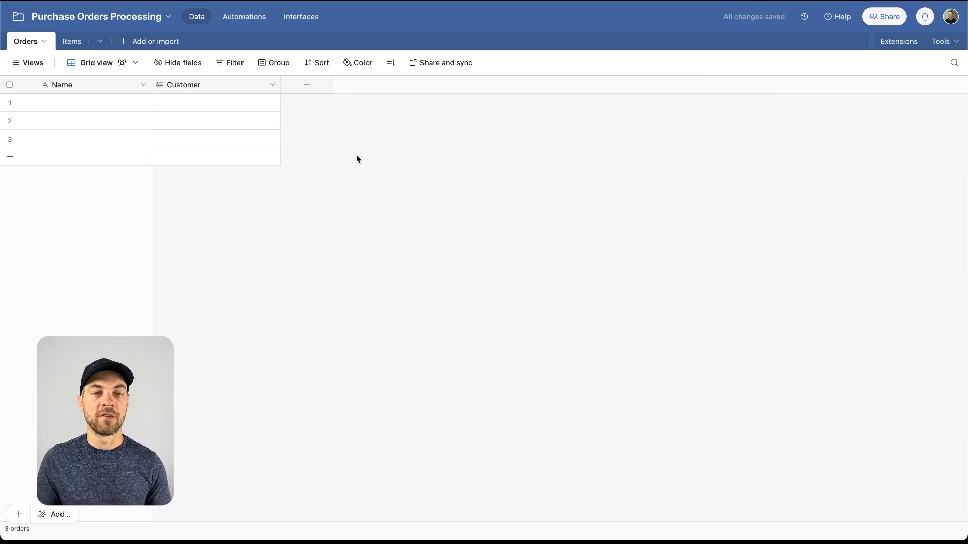
# Add a single line text field named Order # to the Orders table.
pyautogui.click(306, 84)
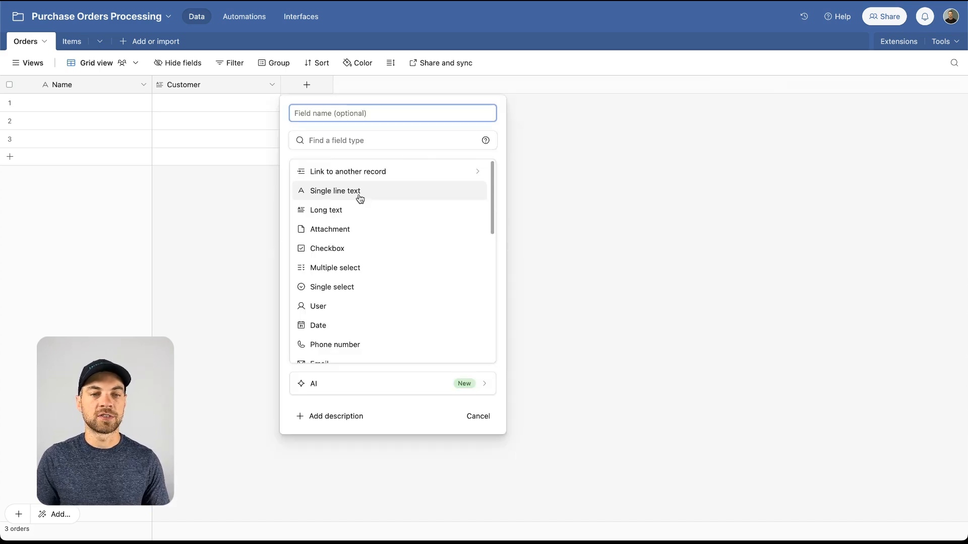
pyautogui.click(357, 194)
pyautogui.click(337, 114)
pyautogui.write('Order #')
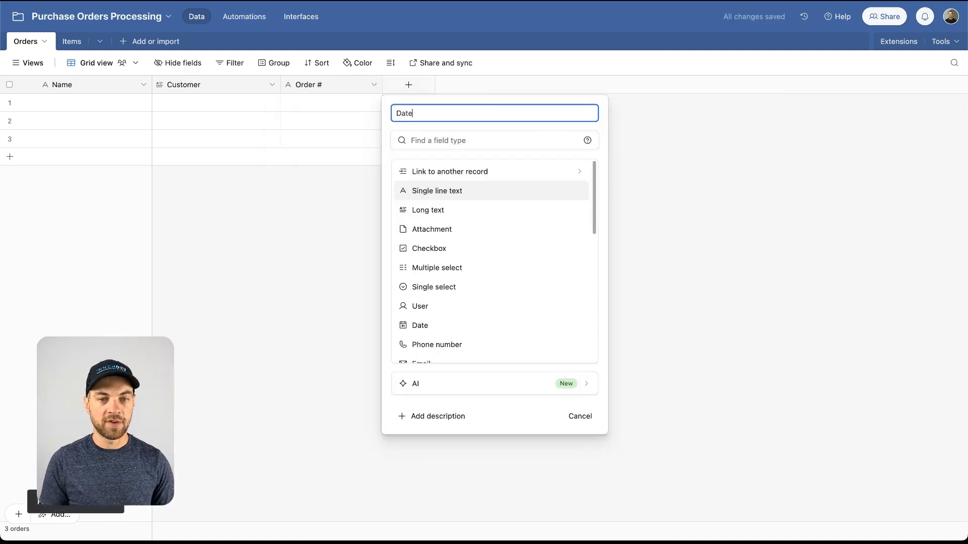
# Add a date field named Date with the Friendly date format and widen its column slightly.
pyautogui.press('Tab')
pyautogui.write('dat')
pyautogui.press('Return')
pyautogui.click(494, 210)
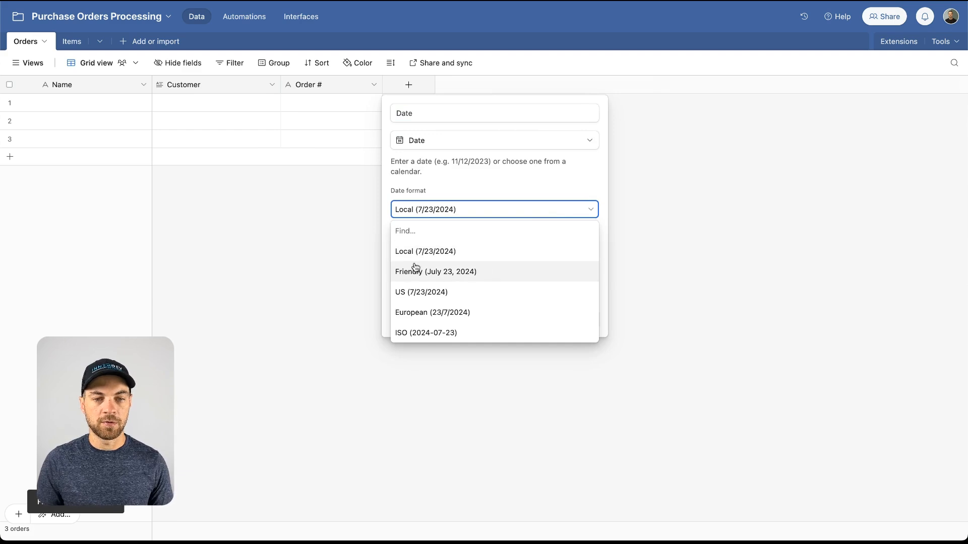
pyautogui.click(424, 272)
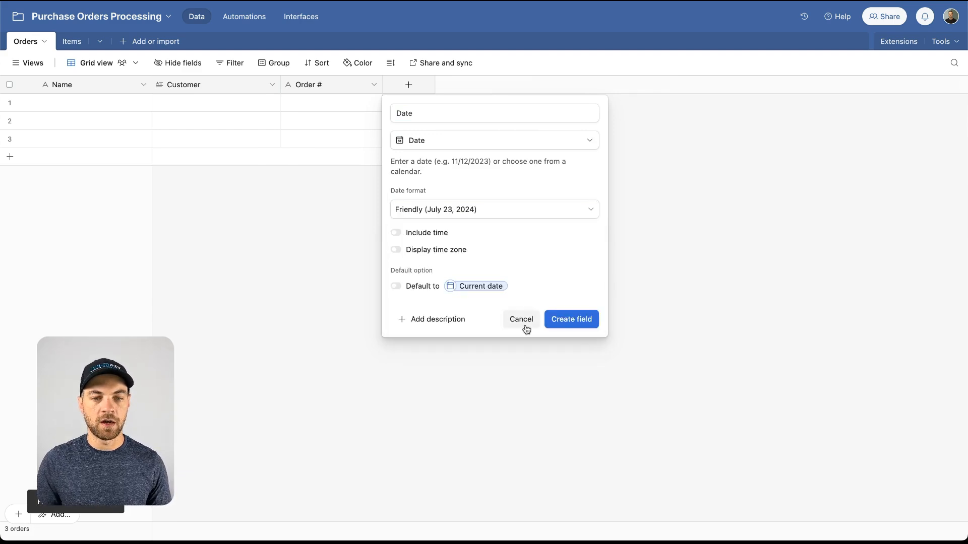
pyautogui.click(567, 319)
pyautogui.moveTo(483, 88); pyautogui.dragTo(494, 86)
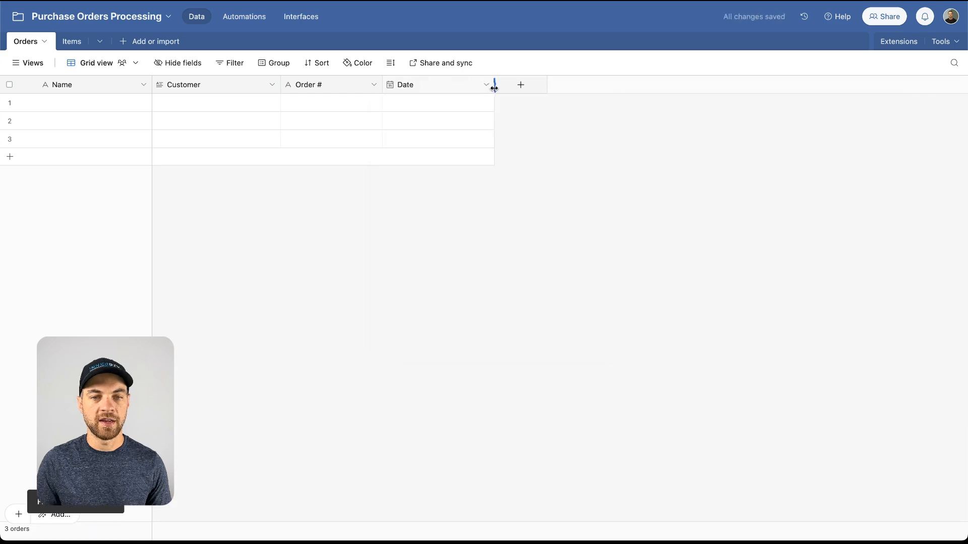
# Add a Line Items field linking to multiple records in the Items table, and check the linked field in Items.
pyautogui.click(521, 85)
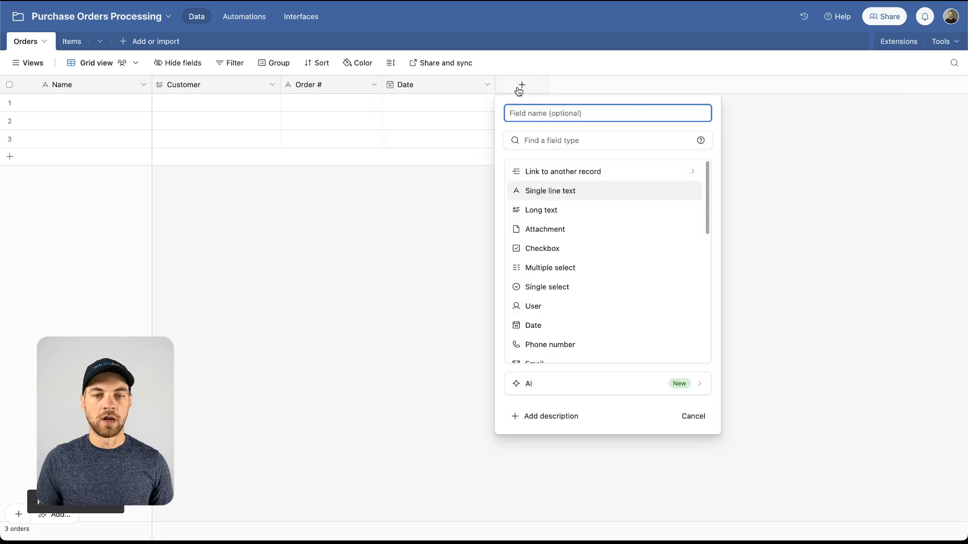
pyautogui.click(575, 173)
pyautogui.click(523, 188)
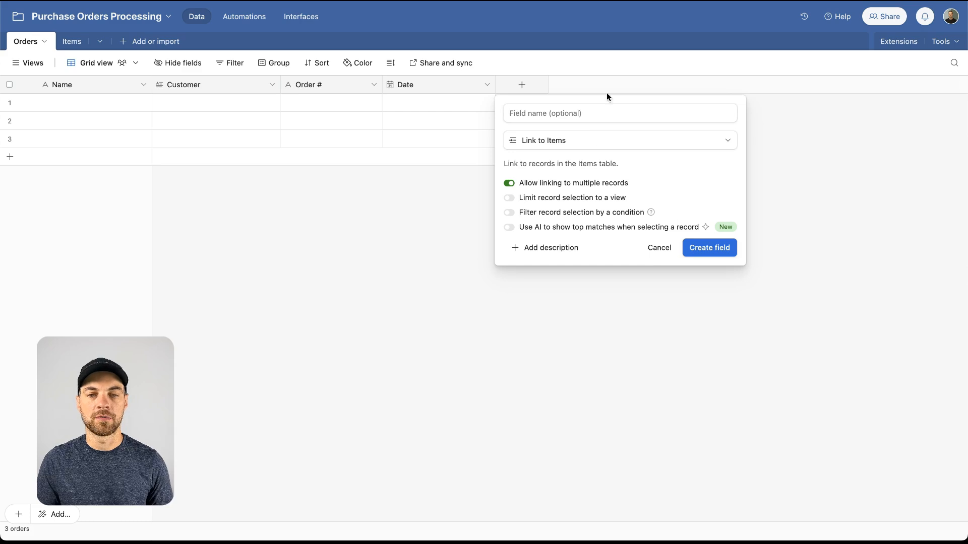
pyautogui.click(600, 115)
pyautogui.write('Line Items')
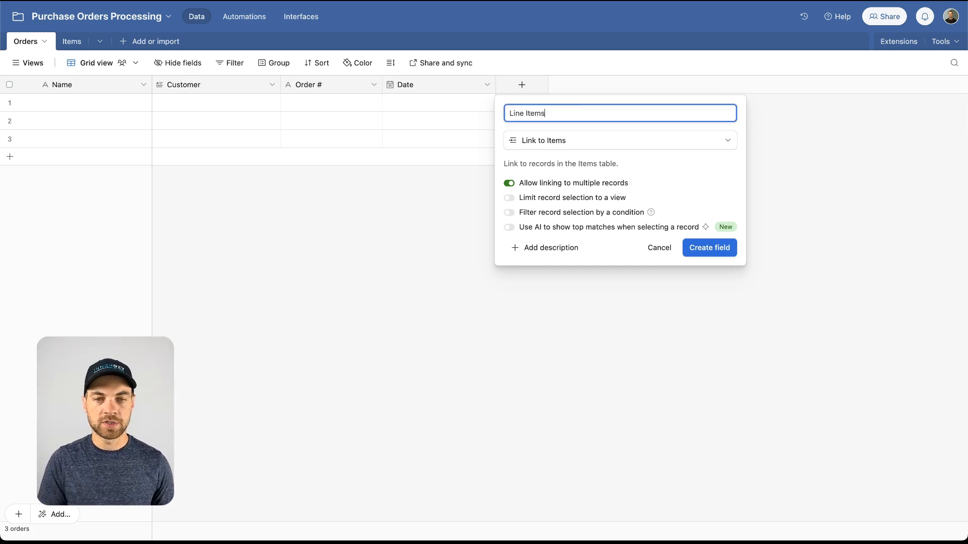
pyautogui.press('Return')
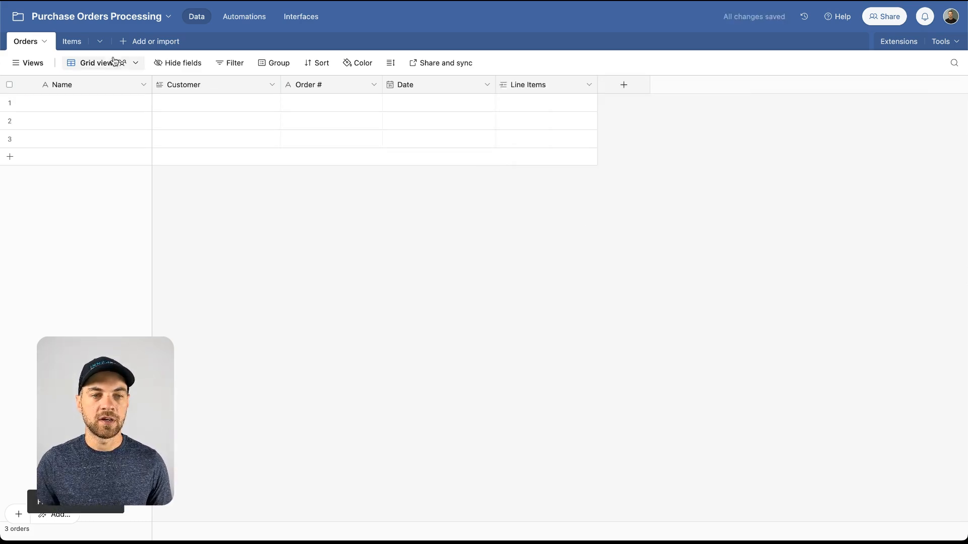
pyautogui.click(69, 41)
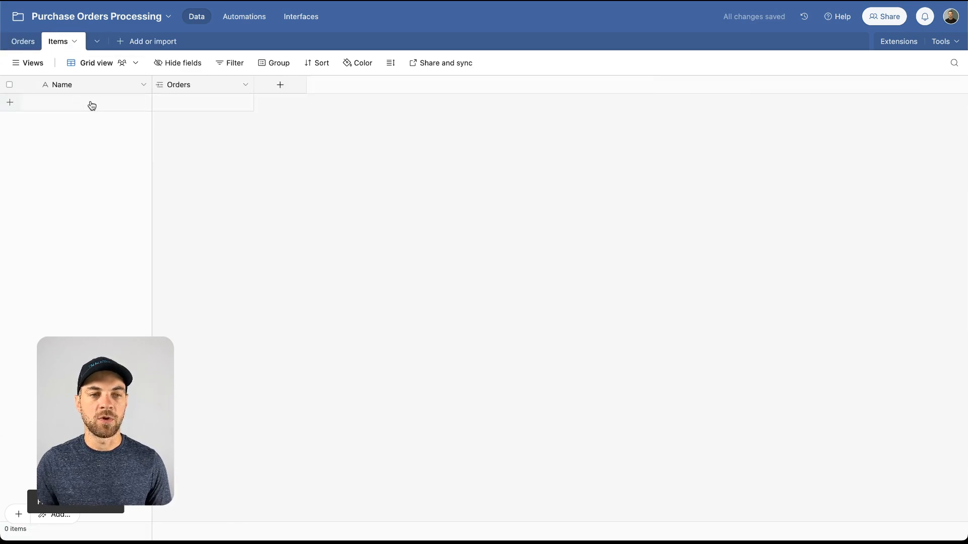
# Add an attachment field named Purchase Order PDF to the Orders table.
pyautogui.click(23, 42)
pyautogui.click(624, 84)
pyautogui.click(647, 142)
pyautogui.write('att')
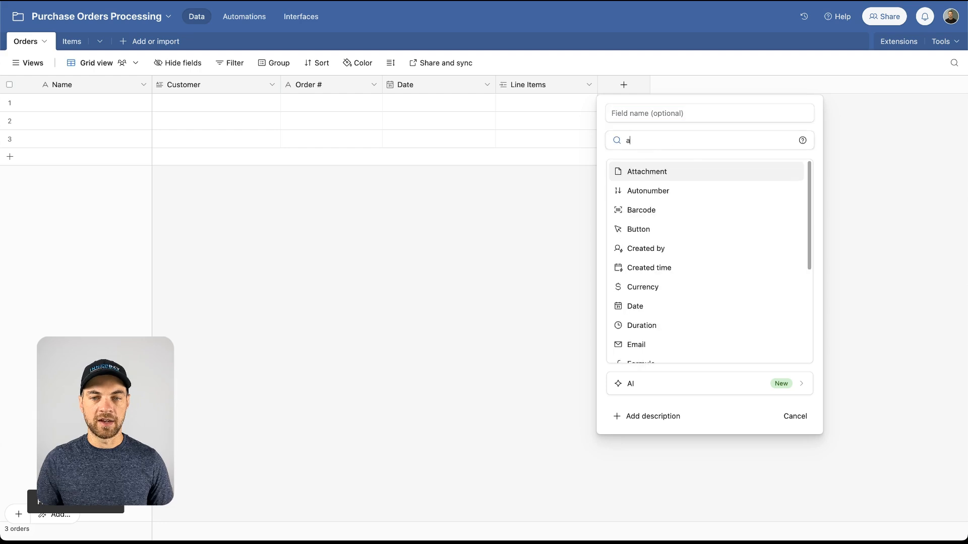
pyautogui.click(648, 172)
pyautogui.click(679, 120)
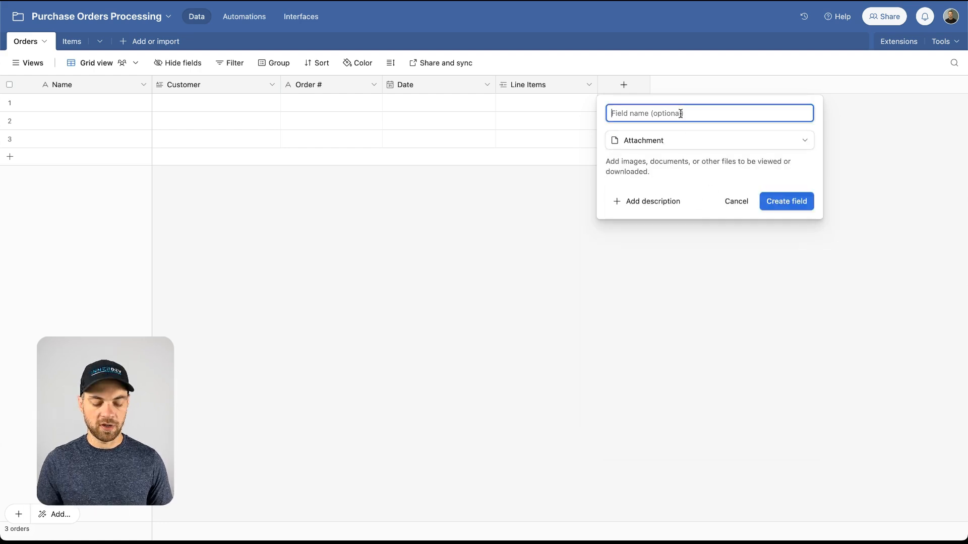
pyautogui.write('Purchase Order PDF')
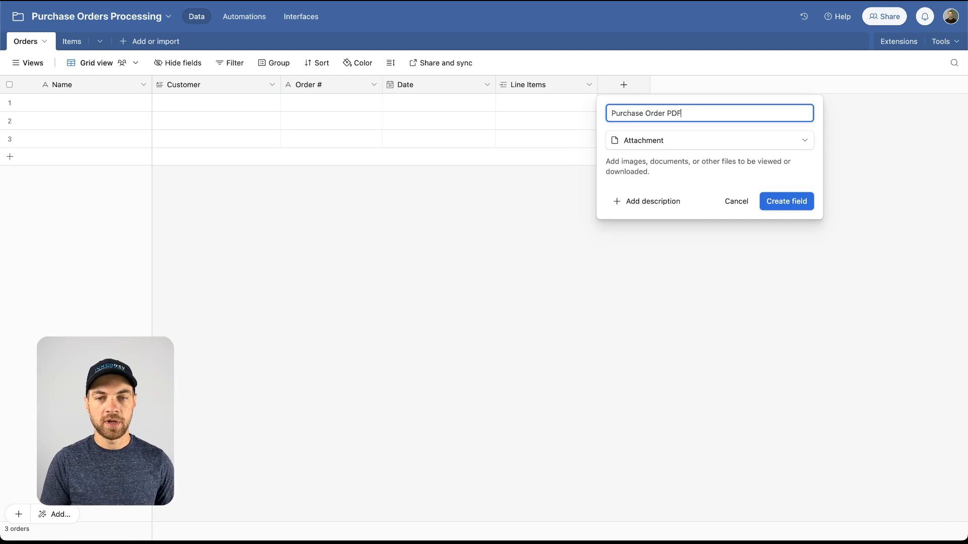
pyautogui.press('Return')
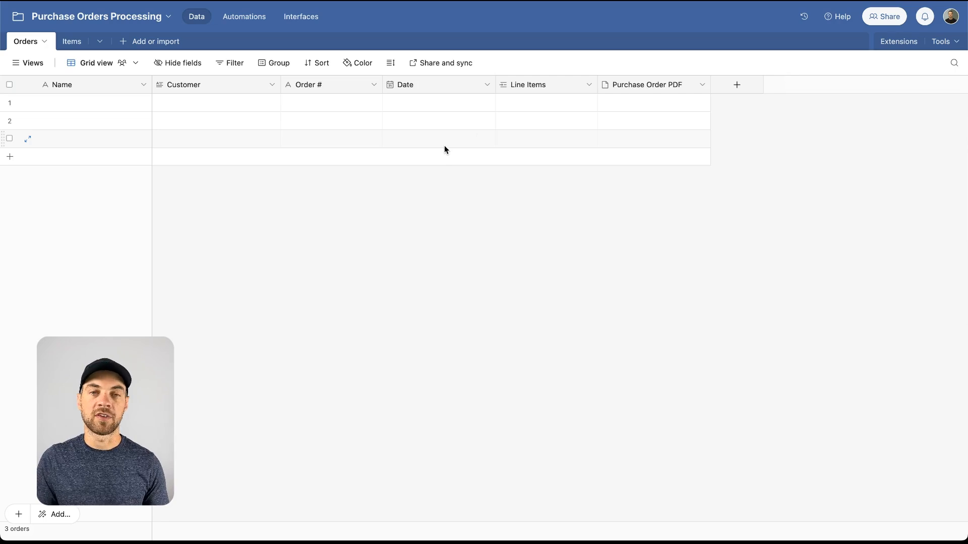
# Switch to the purchase order PDF in Preview and examine the order total.
pyautogui.hotkey('ctrl', 'Up')
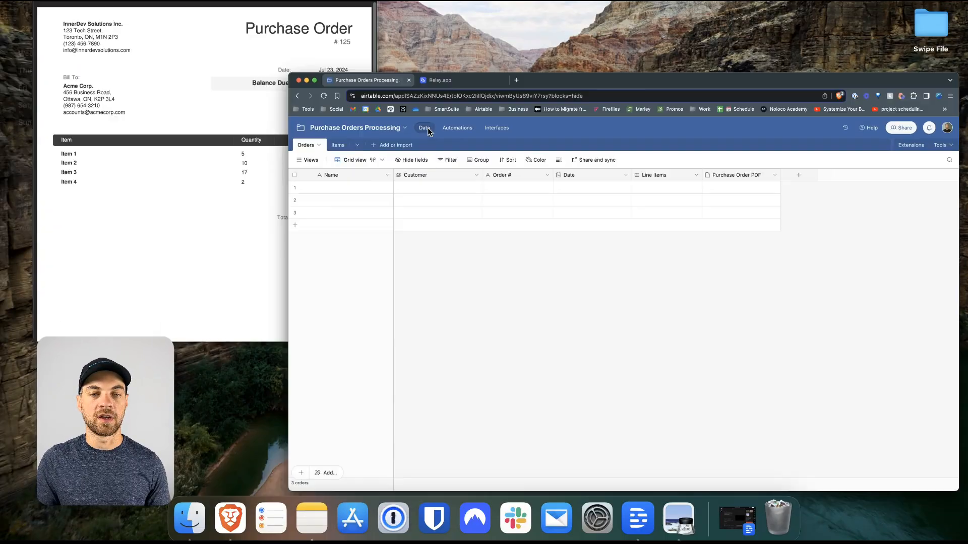
pyautogui.click(282, 201)
pyautogui.moveTo(632, 343); pyautogui.dragTo(583, 343)
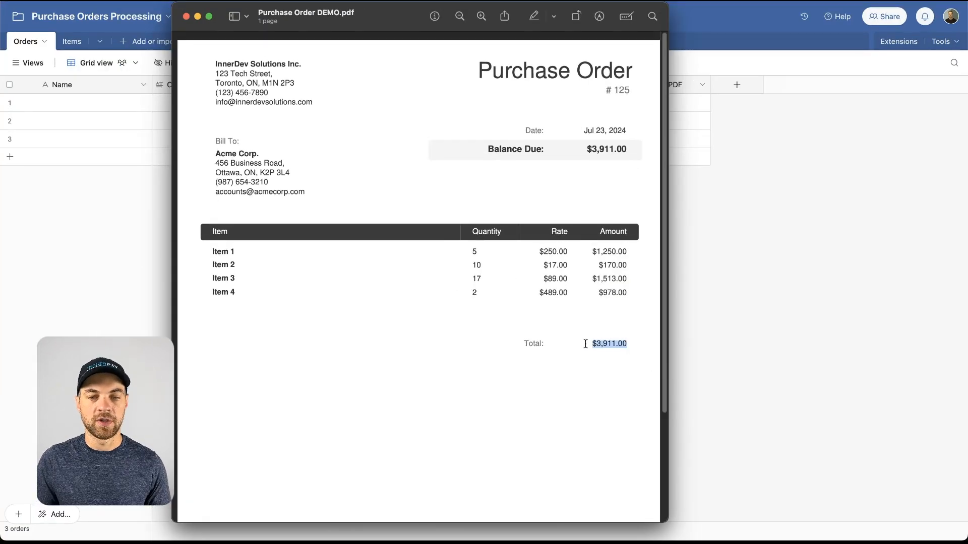
# Return to Airtable and add a single line text field named Item Description to the Items table.
pyautogui.click(793, 260)
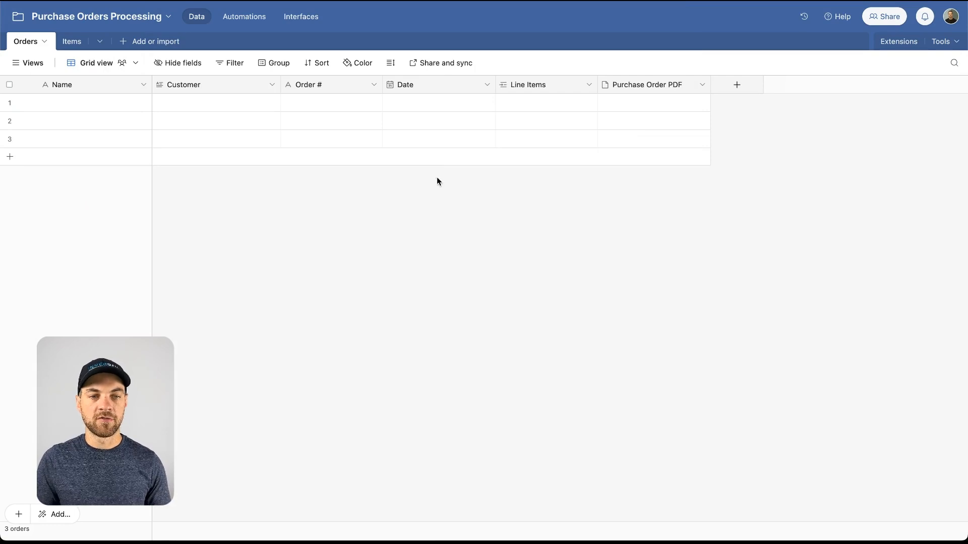
pyautogui.click(72, 41)
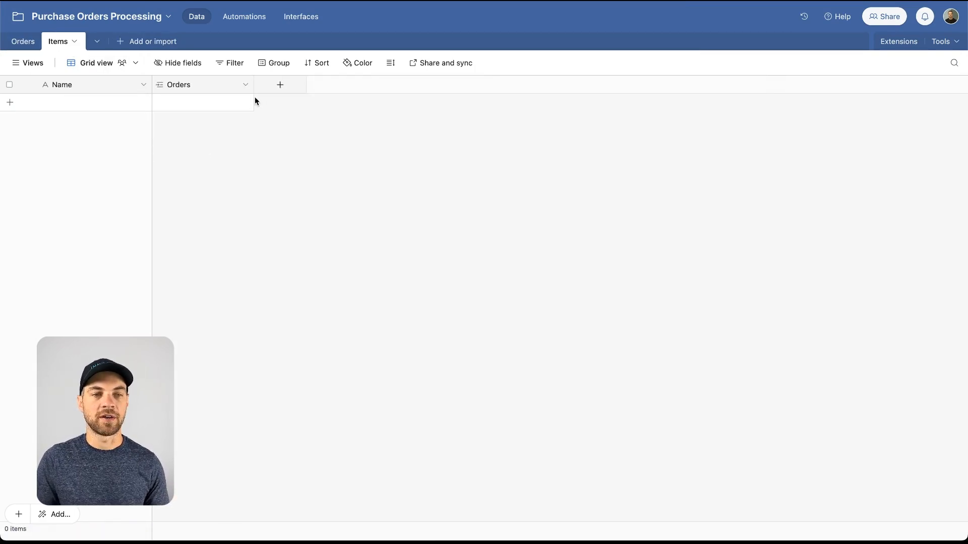
pyautogui.click(286, 91)
pyautogui.write('Item Description')
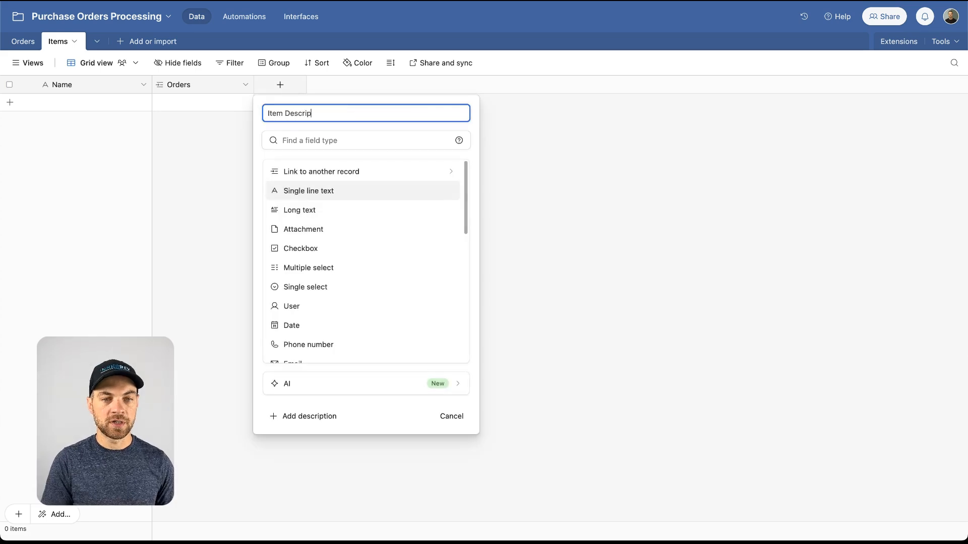
pyautogui.press('Tab')
pyautogui.click(378, 198)
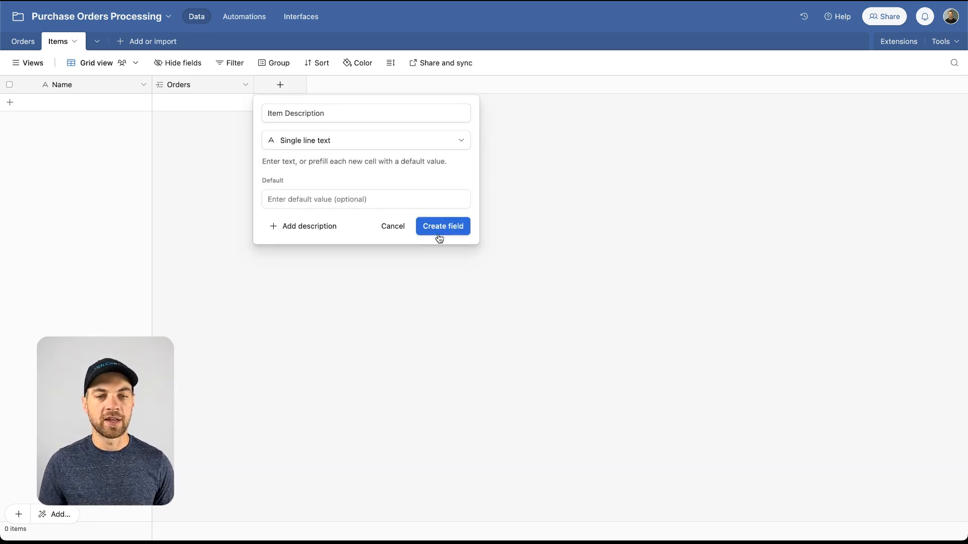
pyautogui.click(439, 232)
# Add a number field named Quantity with 0 decimal places to the Items table.
pyautogui.click(380, 86)
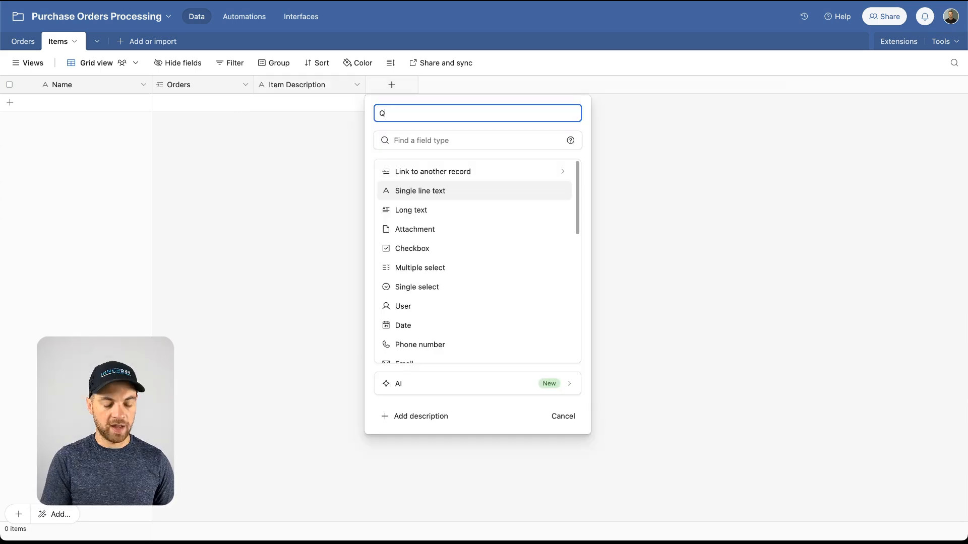
pyautogui.write('Quantity')
pyautogui.press('Tab')
pyautogui.write('num')
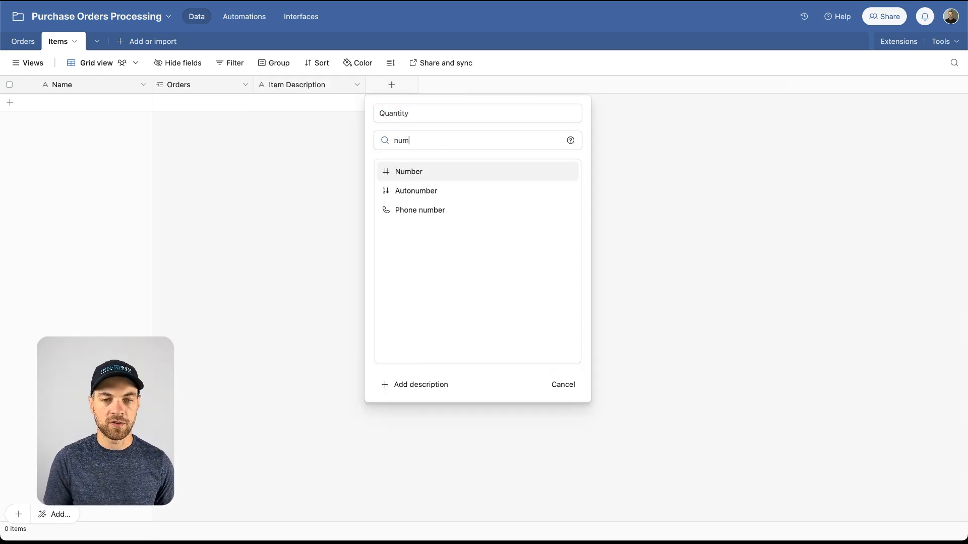
pyautogui.press('Return')
pyautogui.click(401, 266)
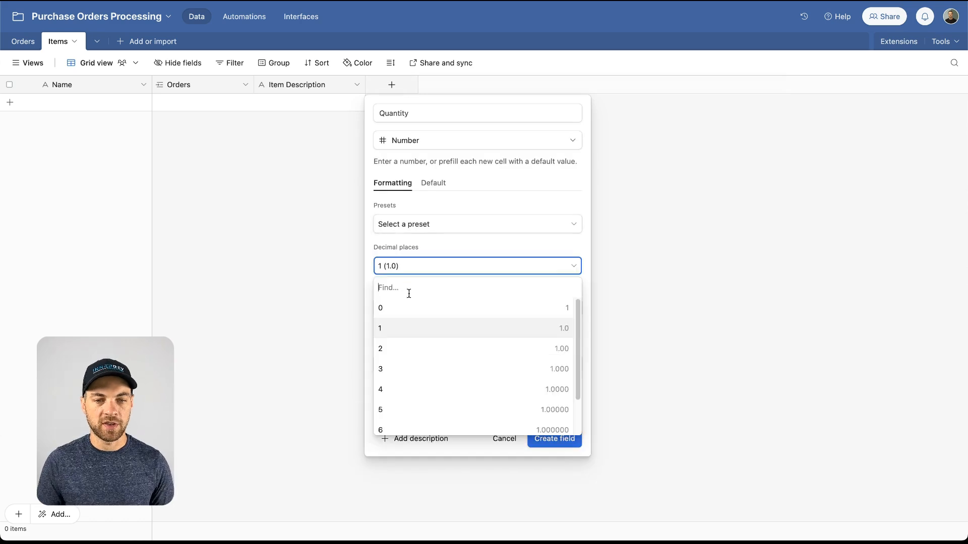
pyautogui.click(404, 308)
pyautogui.click(549, 438)
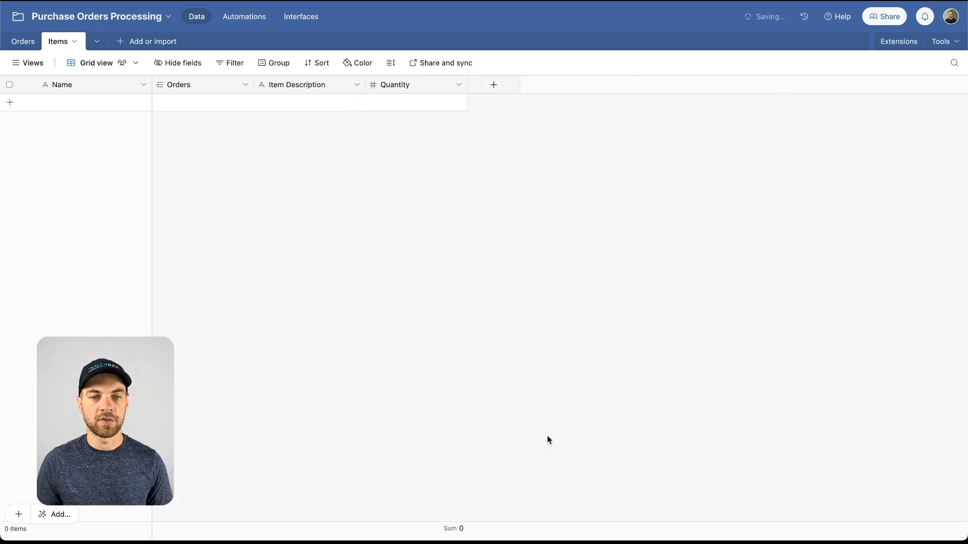
# Add a currency field named Rate to the Items table with the default formatting.
pyautogui.click(493, 85)
pyautogui.write('Rate')
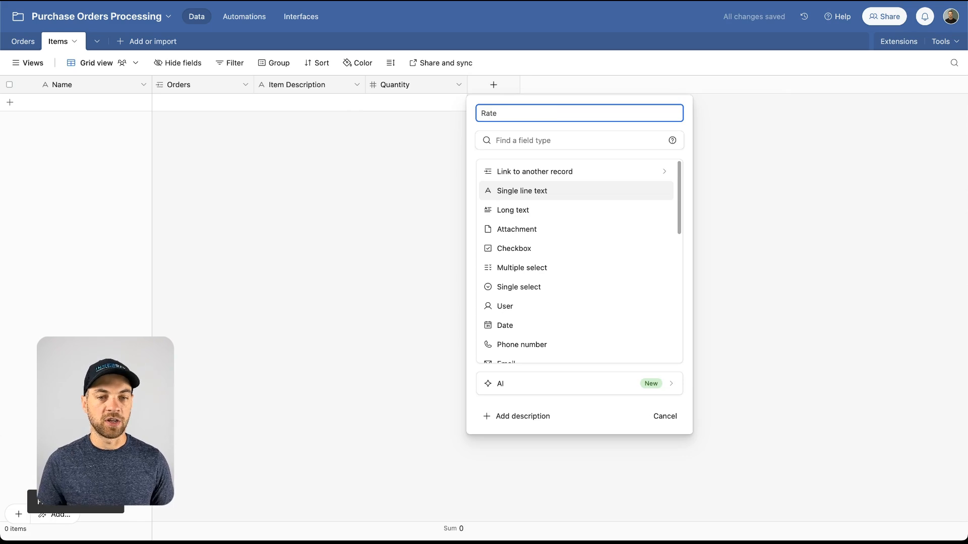
pyautogui.press('Tab')
pyautogui.write('curren')
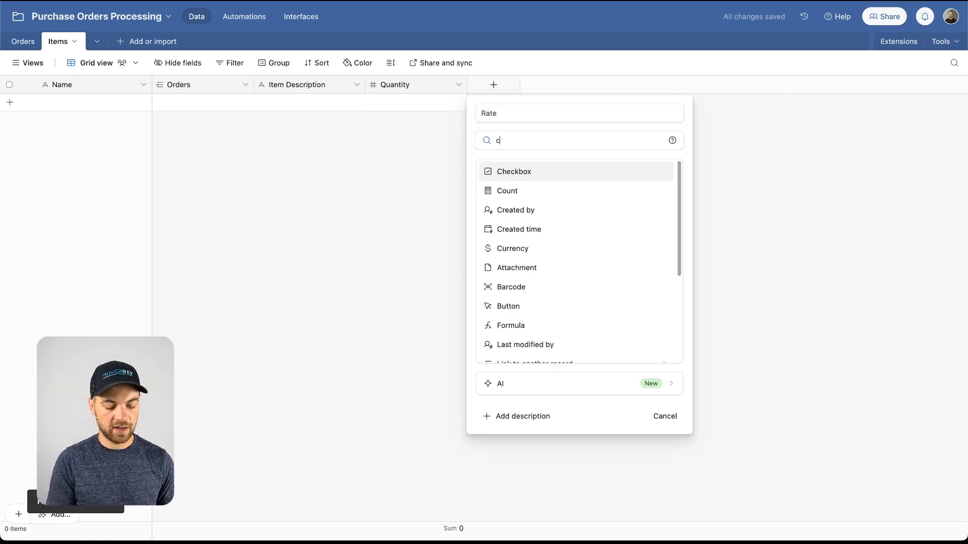
pyautogui.press('Return')
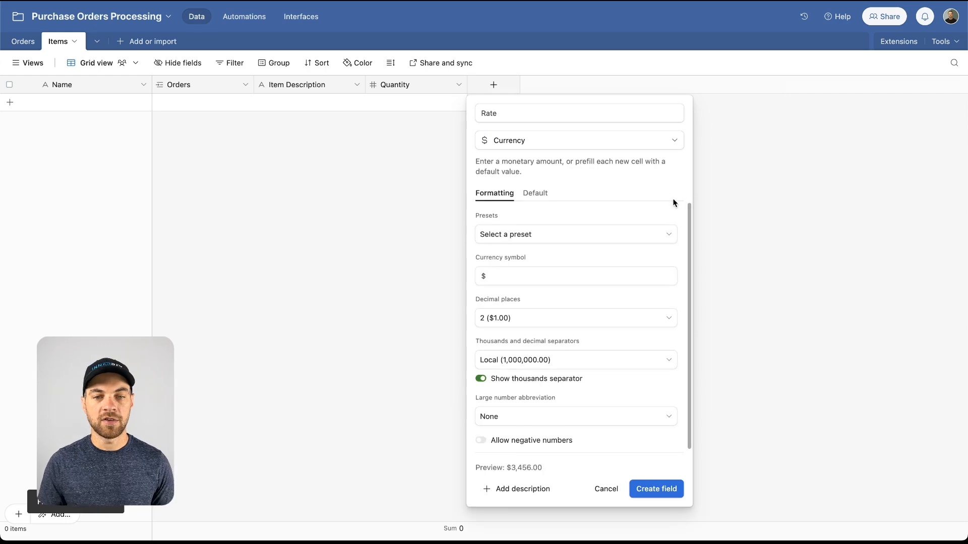
pyautogui.click(678, 494)
# Add a formula field named Amount to the Items table that computes Quantity * Rate.
pyautogui.click(596, 87)
pyautogui.write('f')
pyautogui.press('Return')
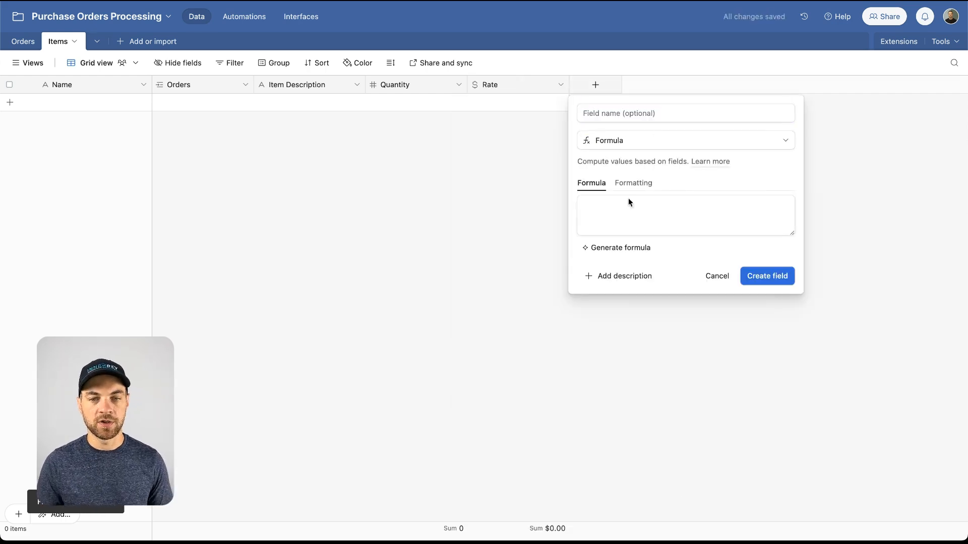
pyautogui.click(625, 214)
pyautogui.write('quan')
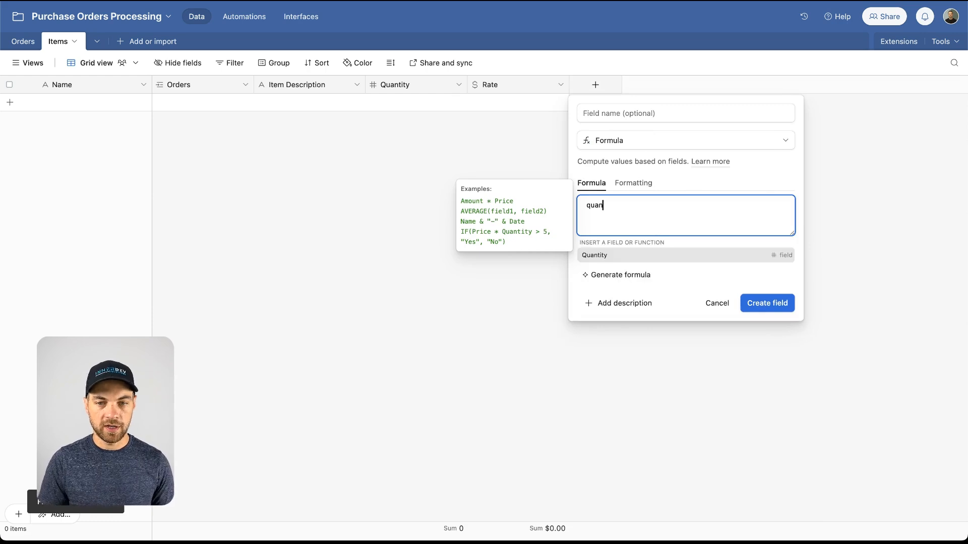
pyautogui.press('Return')
pyautogui.write('* ')
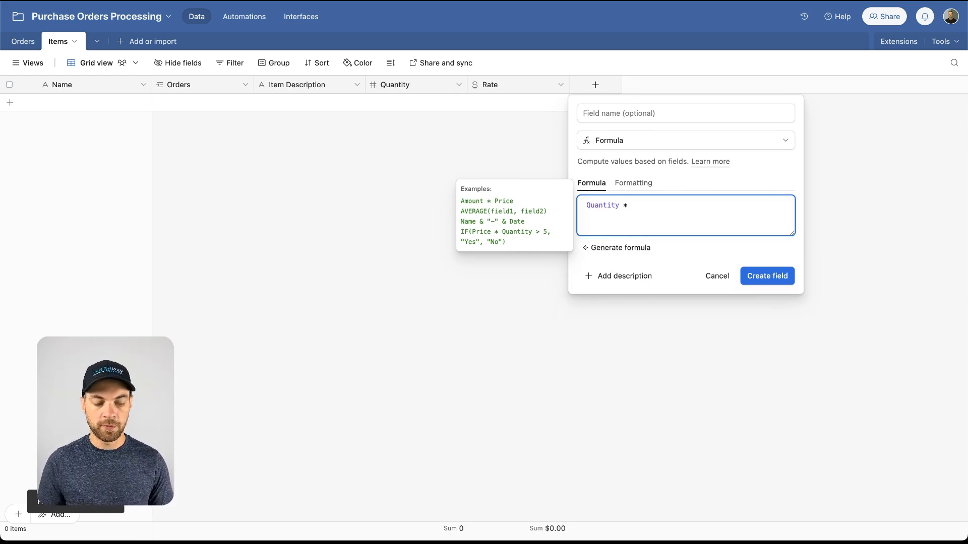
pyautogui.write('rate')
pyautogui.press('Return')
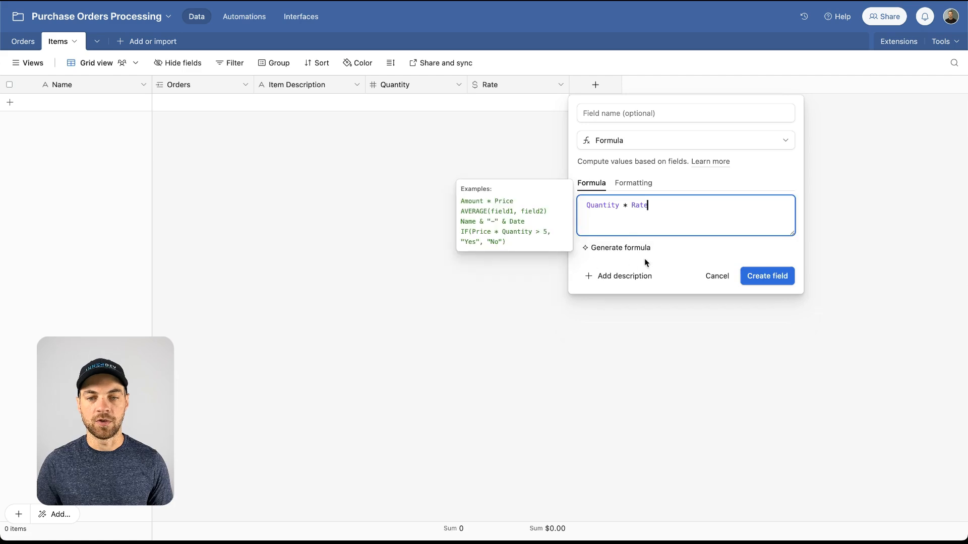
pyautogui.click(628, 112)
pyautogui.write('Amou')
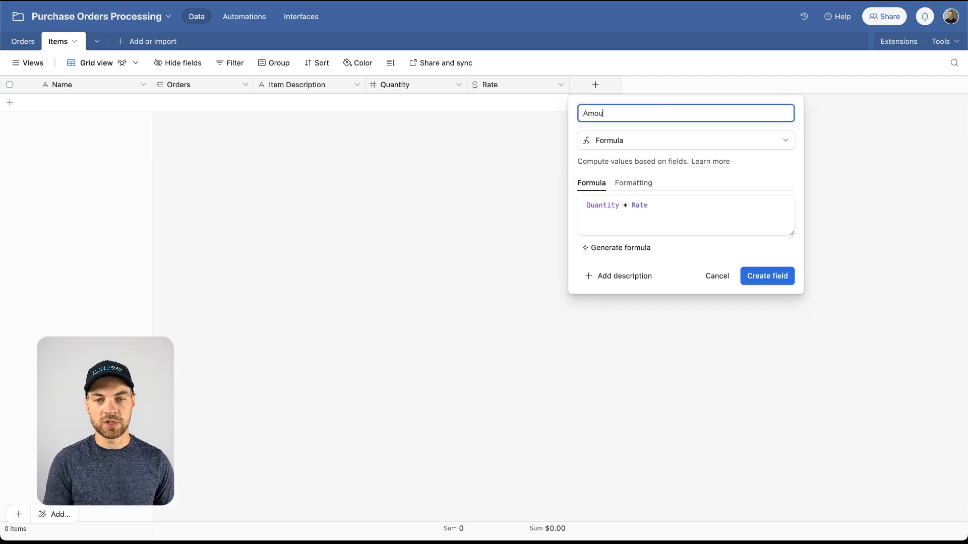
pyautogui.write('nt')
pyautogui.click(766, 276)
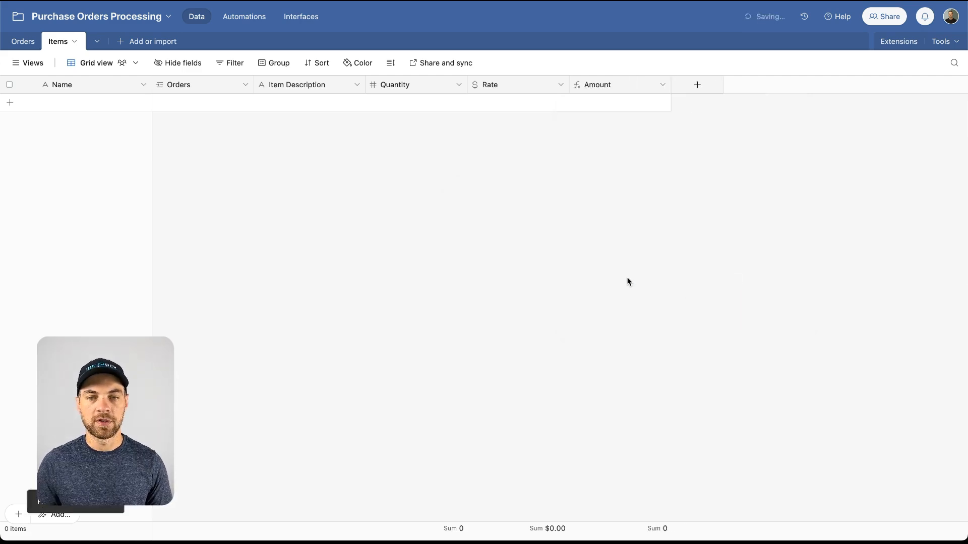
# Add a lookup field for Order # from the linked Orders field and widen its column to fit the name.
pyautogui.click(716, 90)
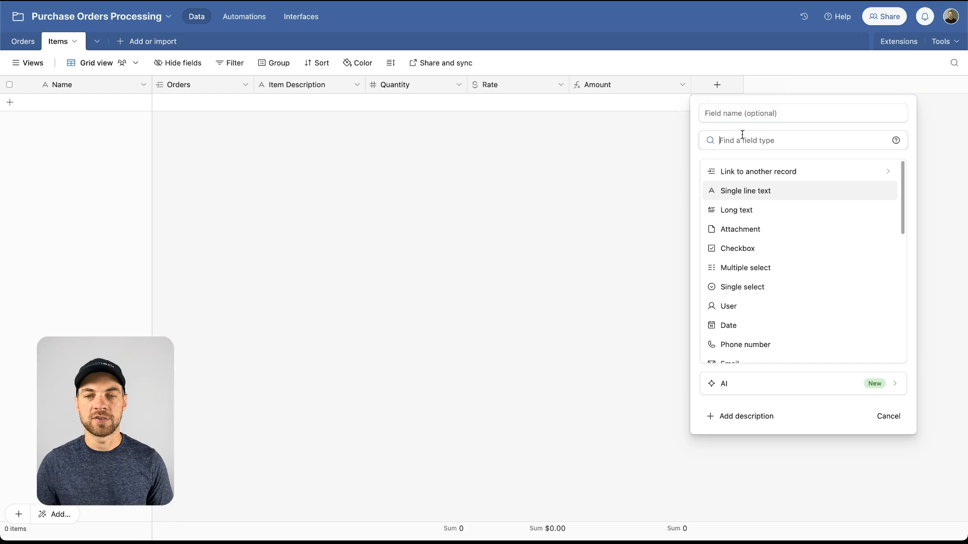
pyautogui.click(587, 184)
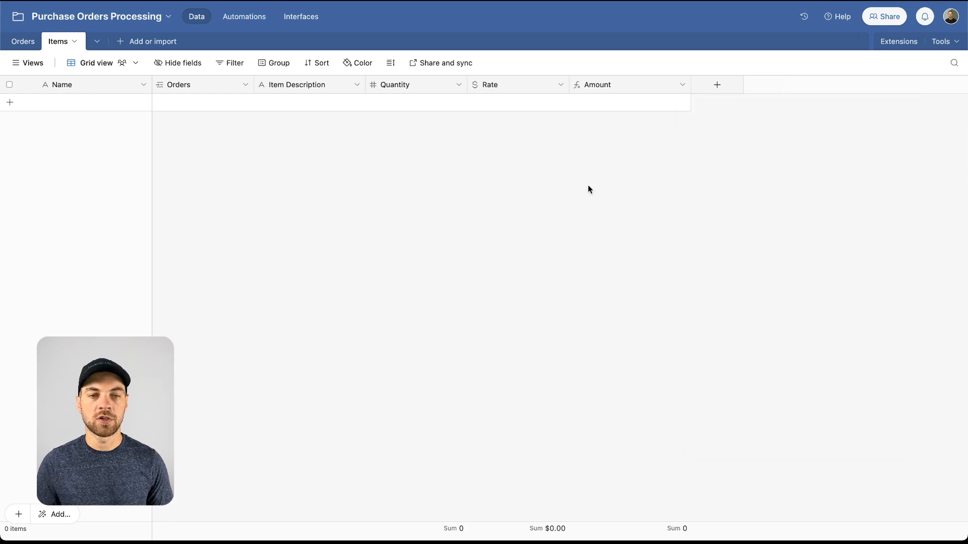
pyautogui.rightClick(195, 84)
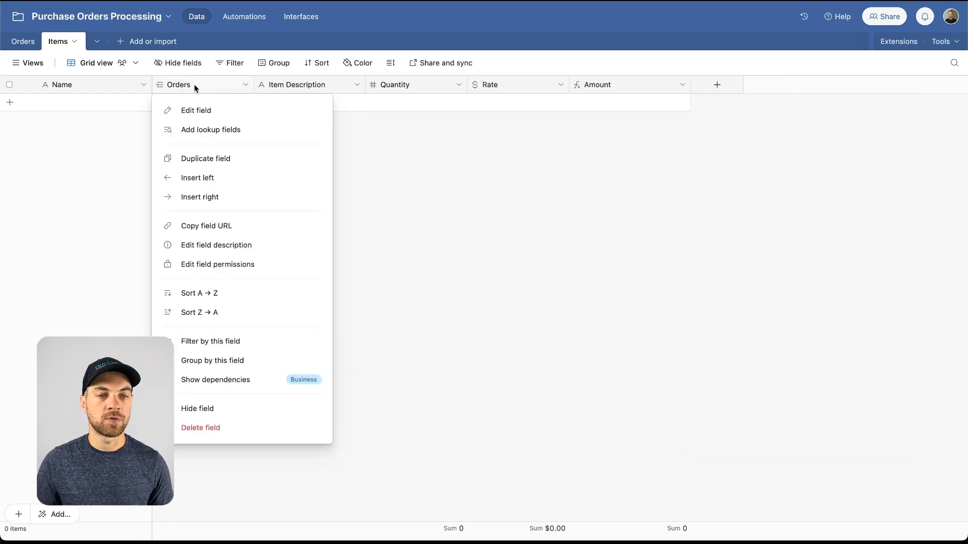
pyautogui.click(208, 132)
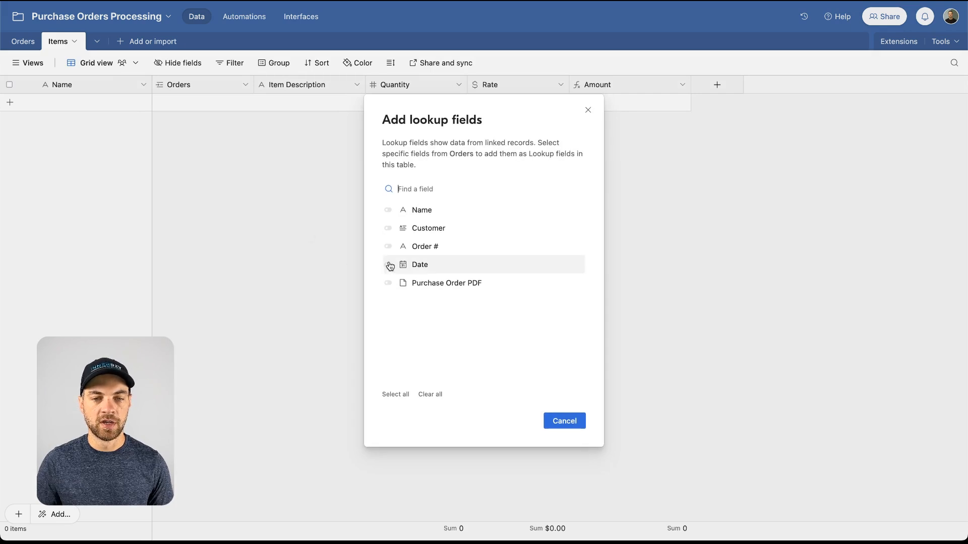
pyautogui.click(388, 246)
pyautogui.click(568, 423)
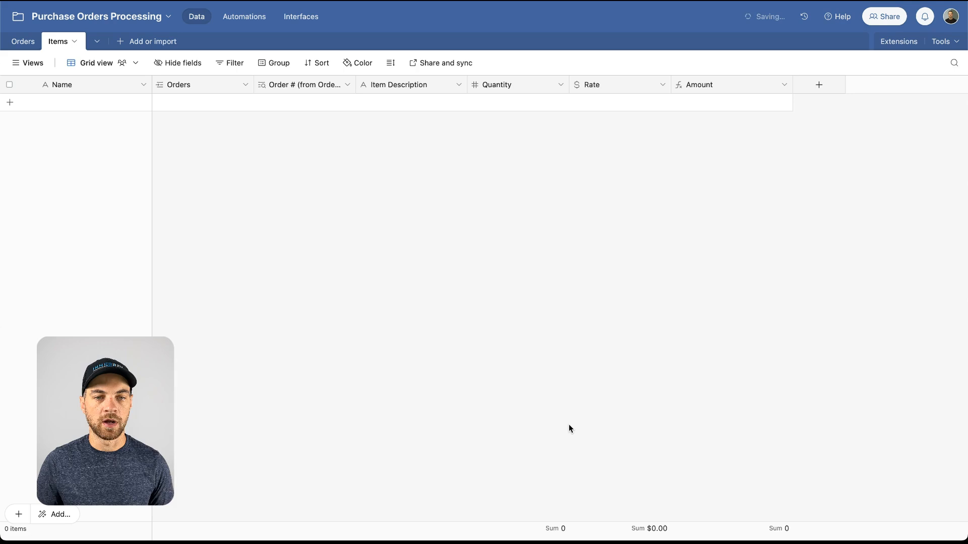
pyautogui.moveTo(376, 84); pyautogui.dragTo(371, 85)
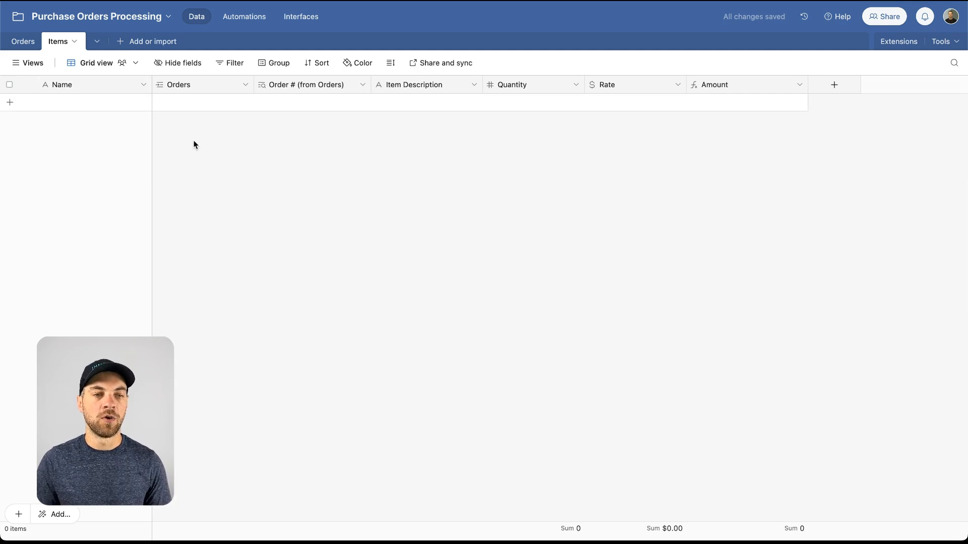
# Rename the primary field of the Items table to Line Item ID and change its type to Formula.
pyautogui.doubleClick(84, 85)
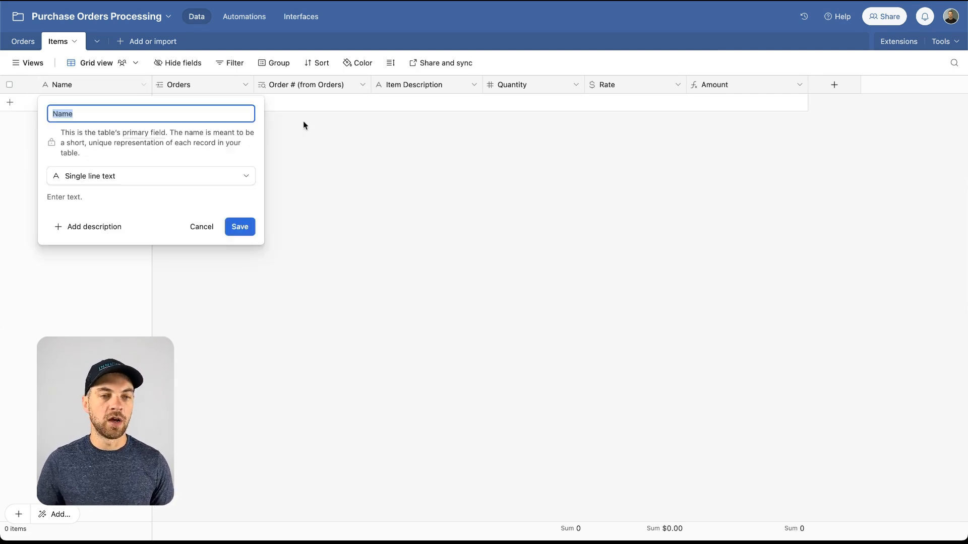
pyautogui.write('Line Item ID')
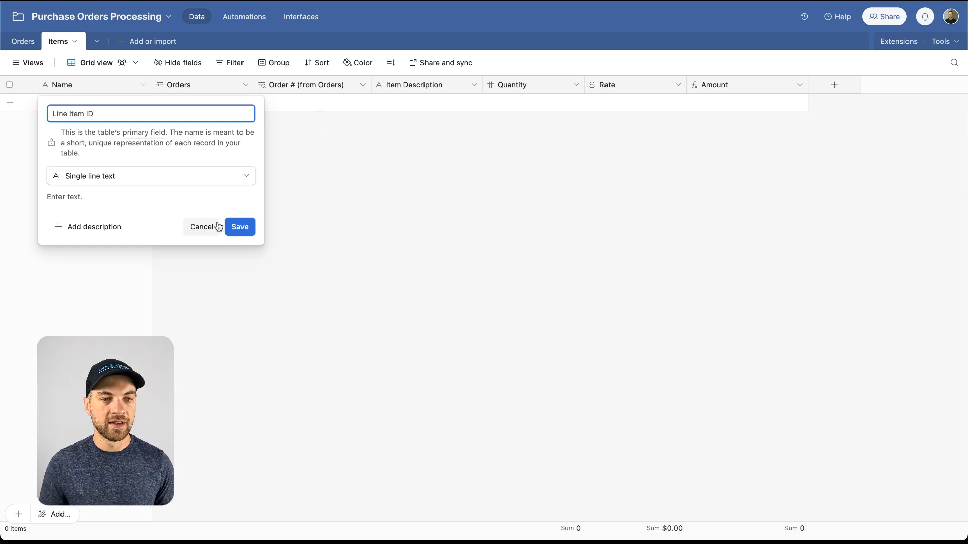
pyautogui.click(194, 177)
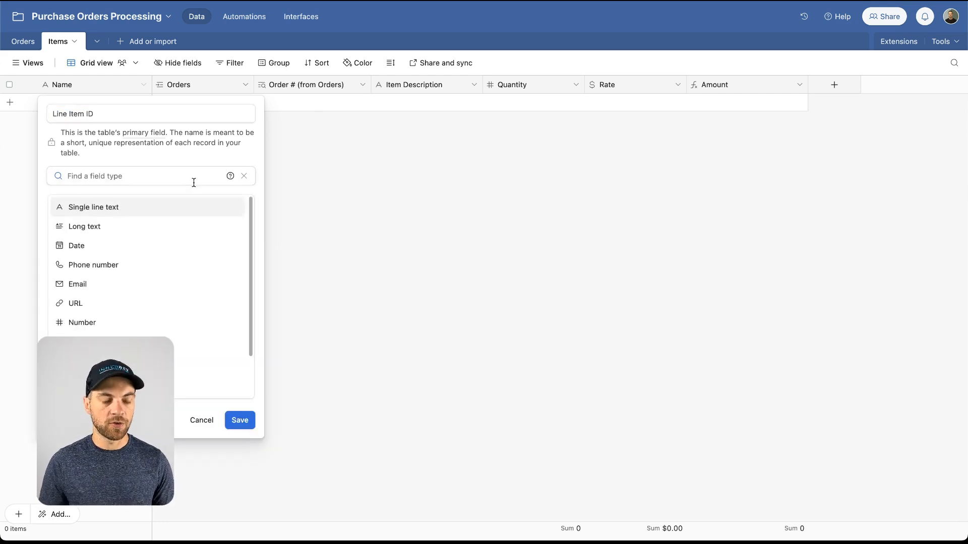
pyautogui.write('form')
pyautogui.press('Return')
# Set the Line Item ID formula to CONCATENATE({Item Description}, " - ", {Order # (from Orders)}) and save the field change.
pyautogui.write('conc')
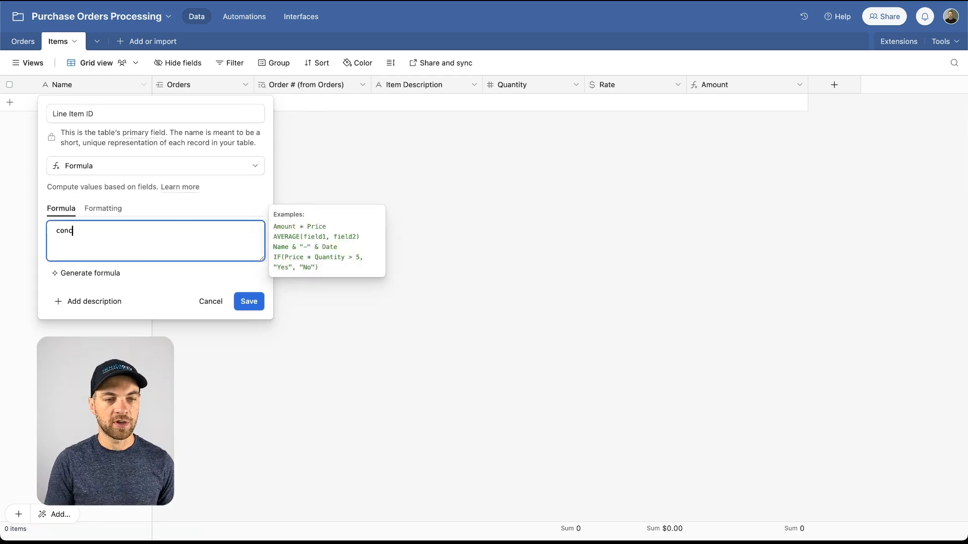
pyautogui.press('Tab')
pyautogui.write('item')
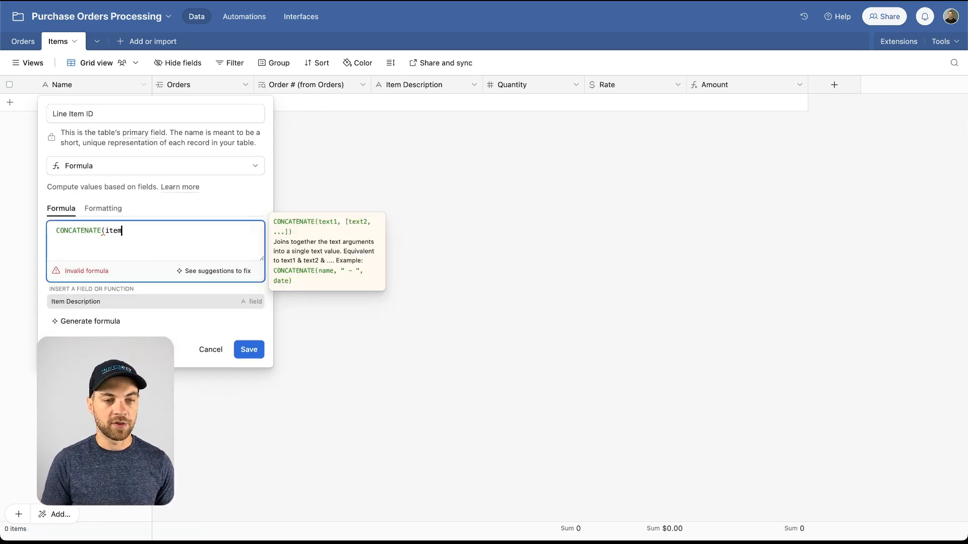
pyautogui.press('Tab')
pyautogui.write(', "')
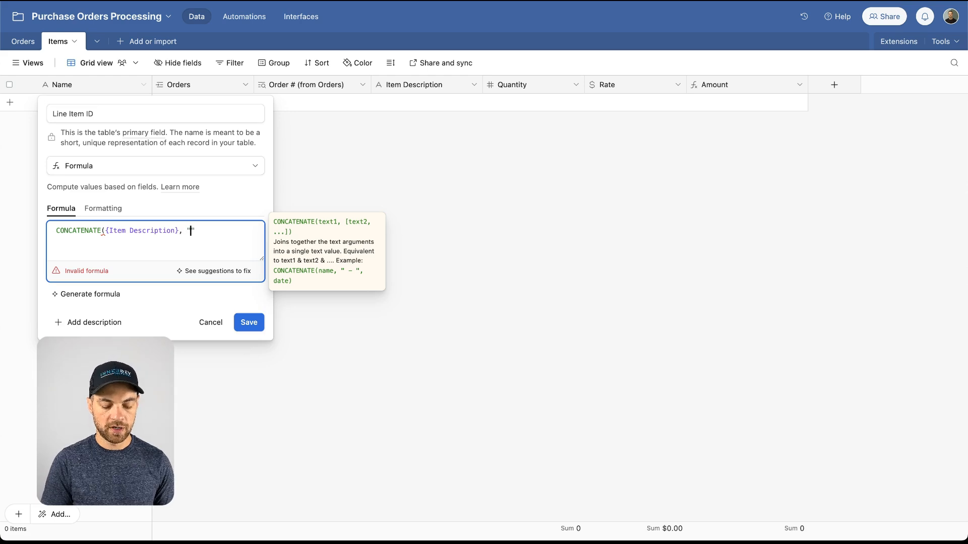
pyautogui.write(' - ", ')
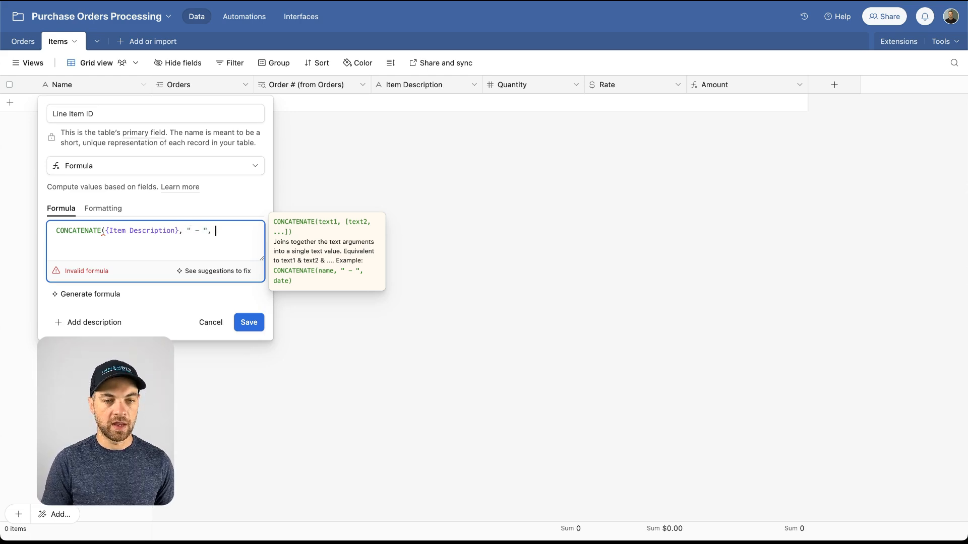
pyautogui.write('order')
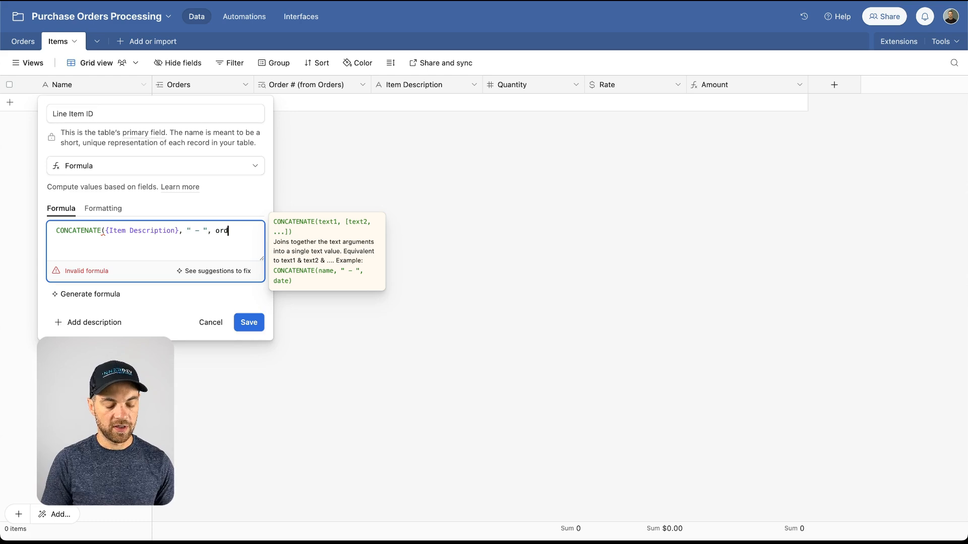
pyautogui.press('Down')
pyautogui.press('Tab')
pyautogui.write(')')
pyautogui.click(263, 310)
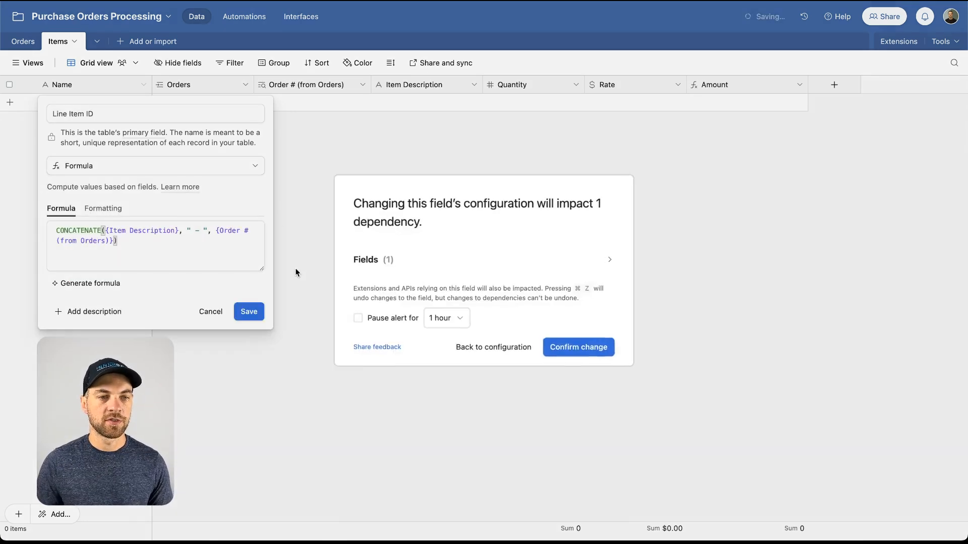
pyautogui.click(576, 347)
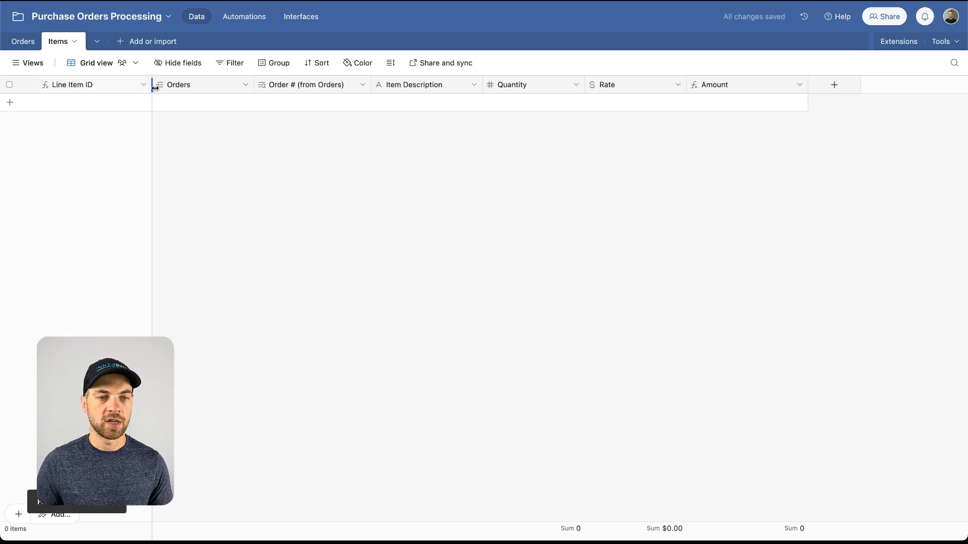
# Widen the Line Item ID column slightly and return to the Orders table.
pyautogui.moveTo(152, 85)
pyautogui.mouseDown()
pyautogui.moveTo(173, 84)
pyautogui.moveTo(156, 84)
pyautogui.mouseUp()
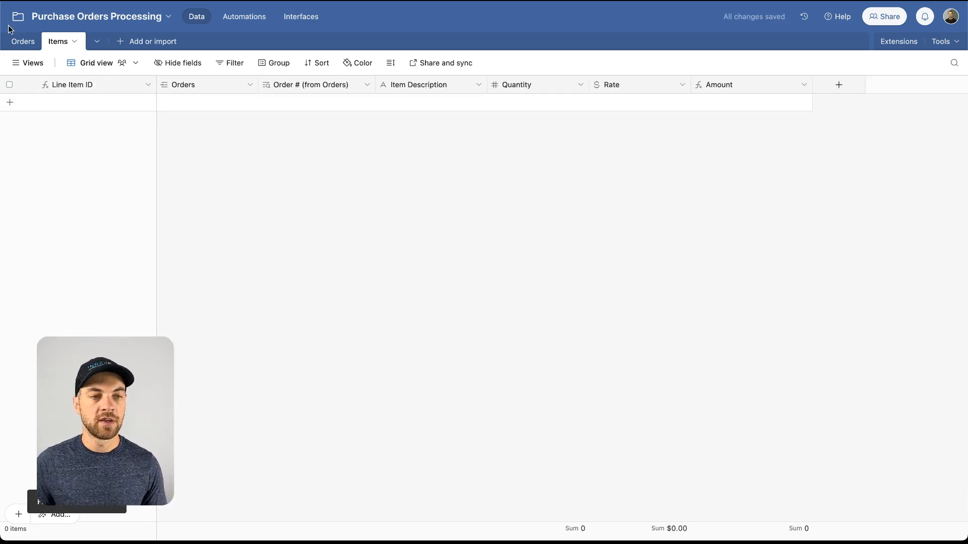
pyautogui.click(18, 42)
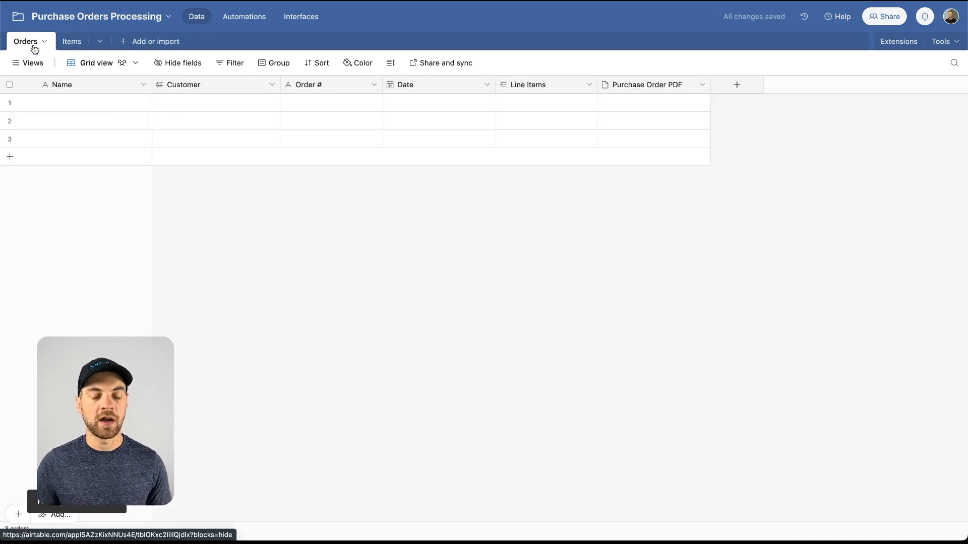
# Rename the primary field of the Orders table to Order ID and change its type to Formula.
pyautogui.click(92, 91)
pyautogui.doubleClick(93, 91)
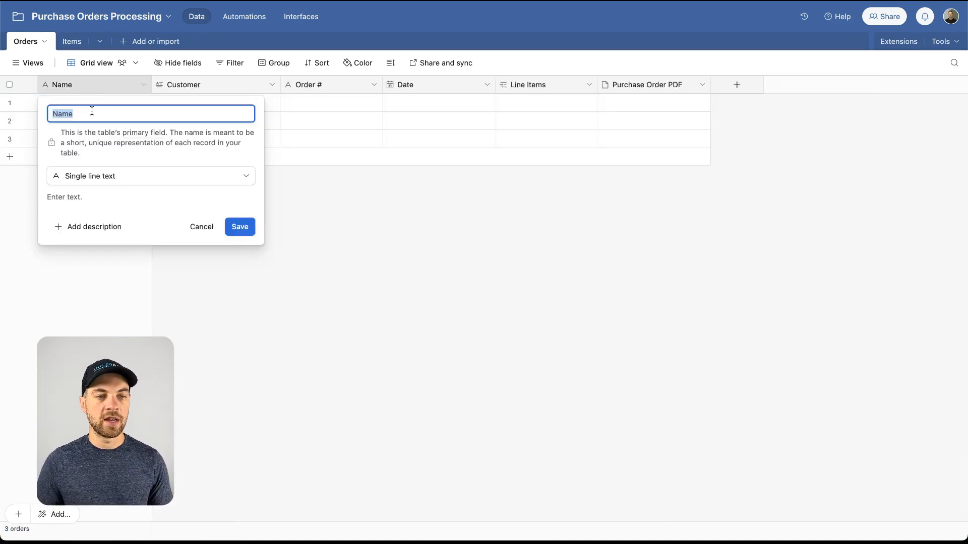
pyautogui.write('Order ID')
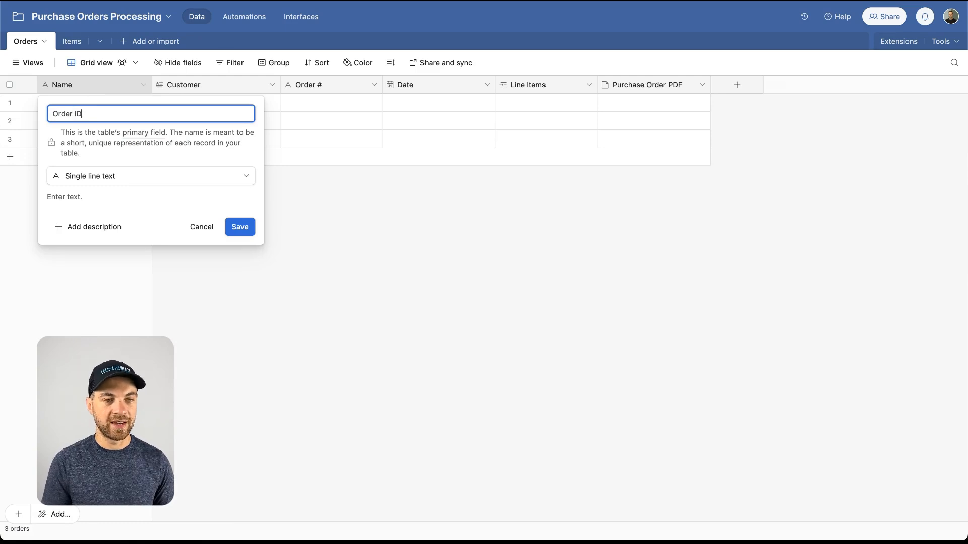
pyautogui.click(77, 176)
pyautogui.write('formula')
pyautogui.press('Return')
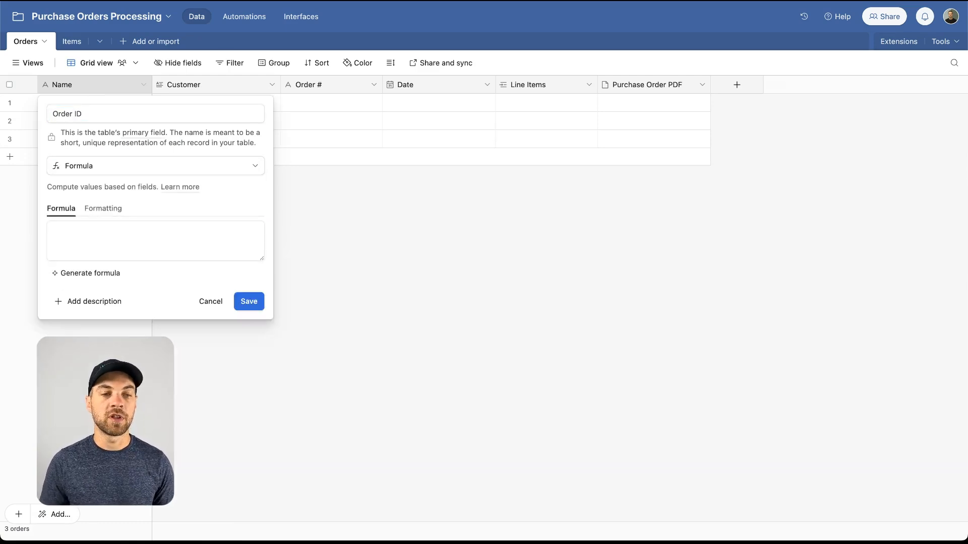
# Set the Order ID formula to CONCATENATE({Order #}, " - ", Customer) and save the field change.
pyautogui.click(86, 232)
pyautogui.write('conc')
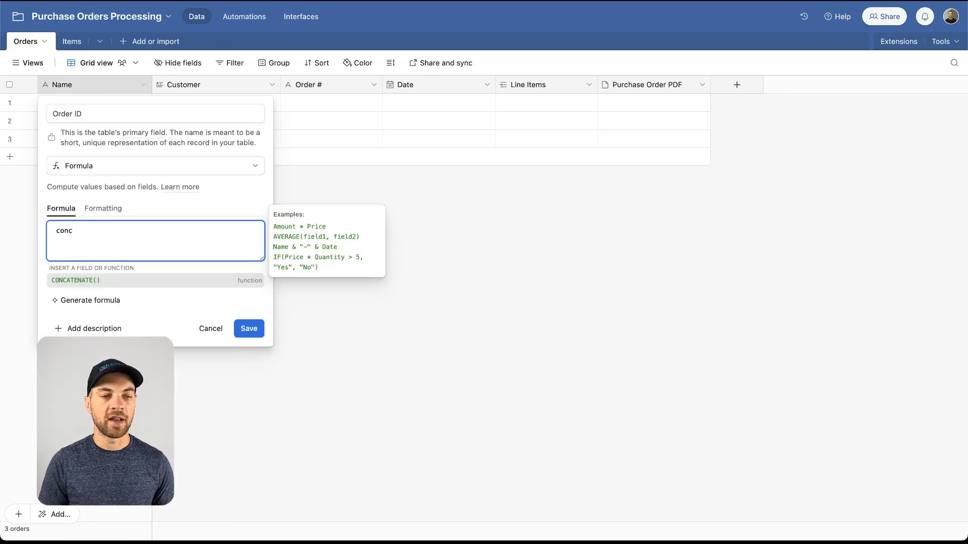
pyautogui.press('Tab')
pyautogui.write('order')
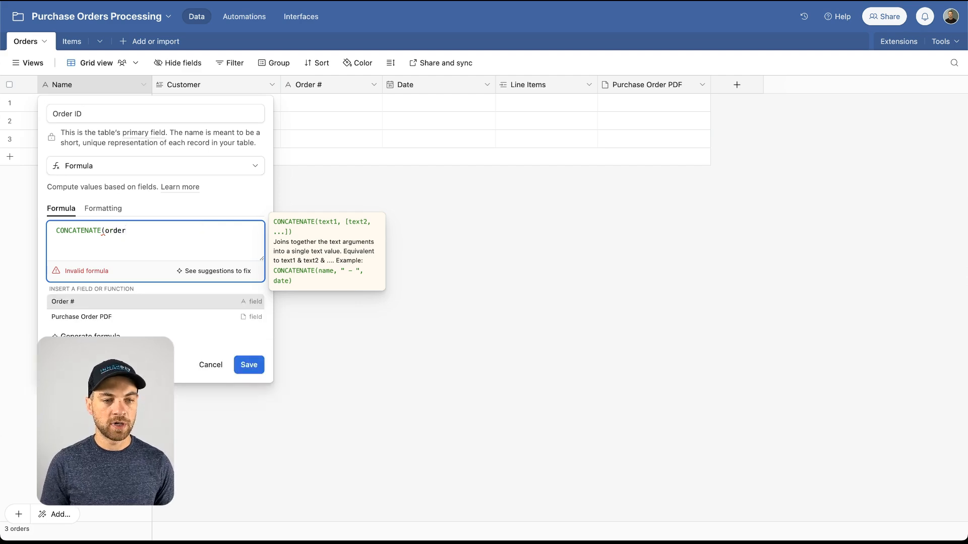
pyautogui.press('Tab')
pyautogui.write(',')
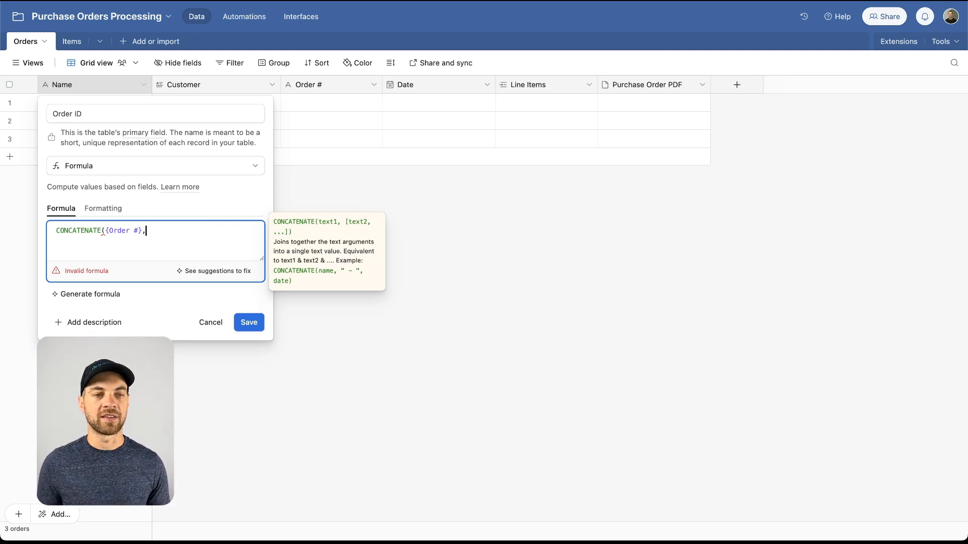
pyautogui.write('Customer)')
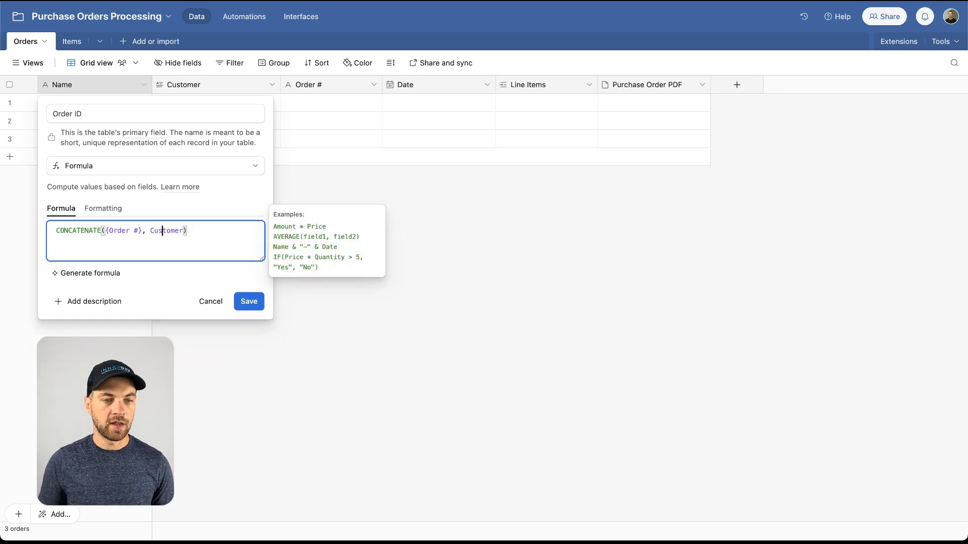
pyautogui.write(' " - ",')
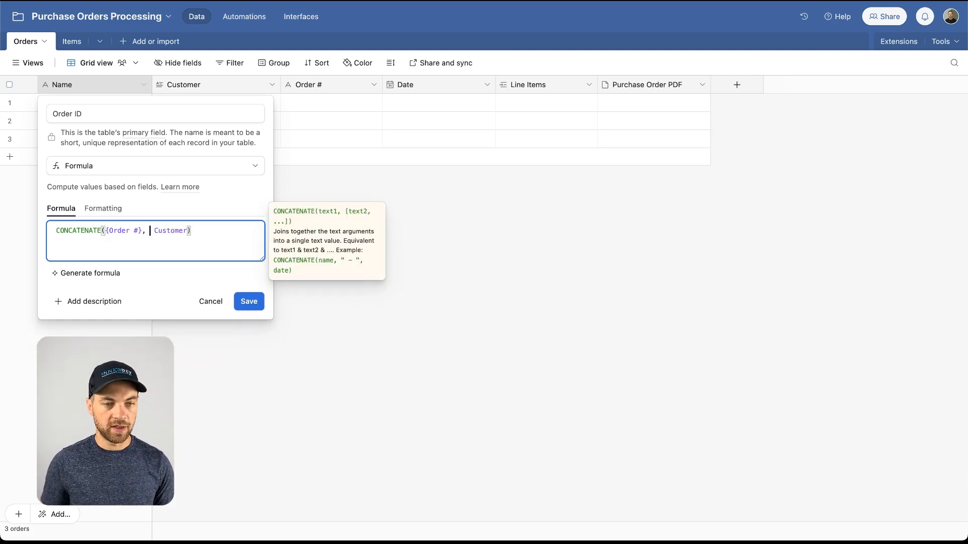
pyautogui.click(249, 301)
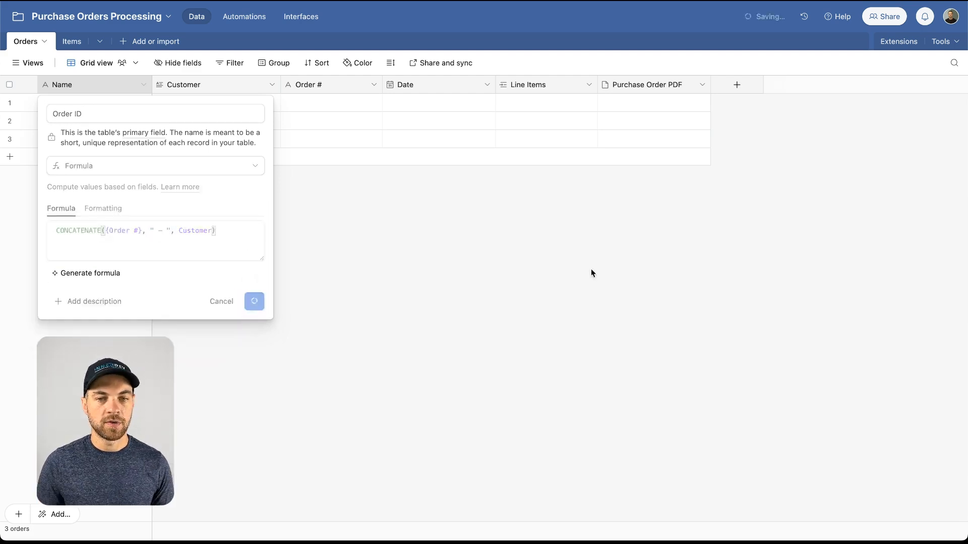
# Delete all the empty records from the Orders table, then check the Items table and return to Orders.
pyautogui.click(9, 84)
pyautogui.rightClick(72, 132)
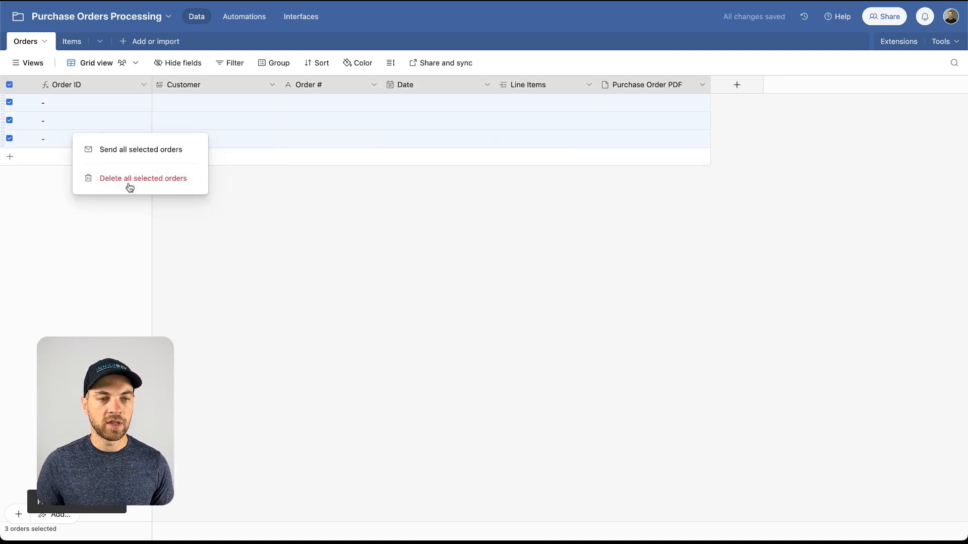
pyautogui.click(129, 179)
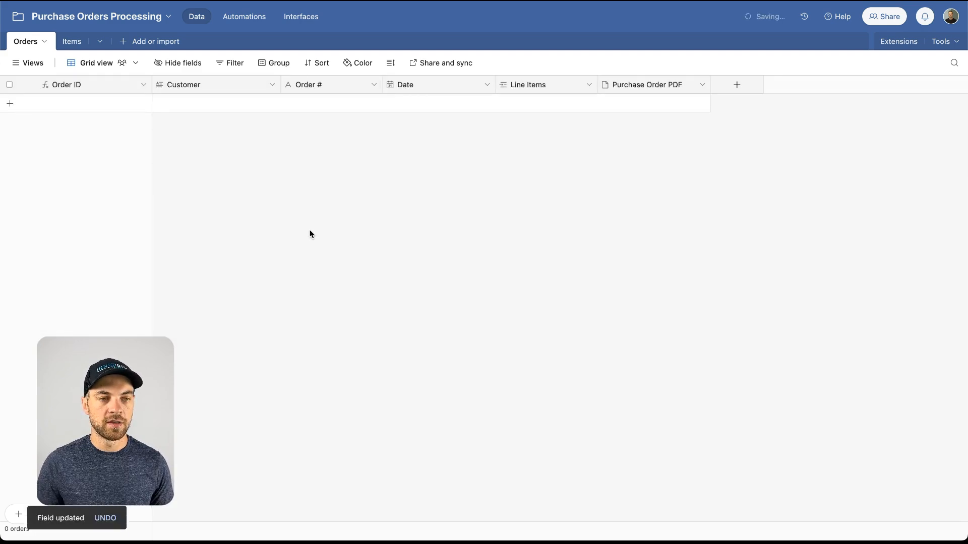
pyautogui.click(71, 42)
pyautogui.click(25, 42)
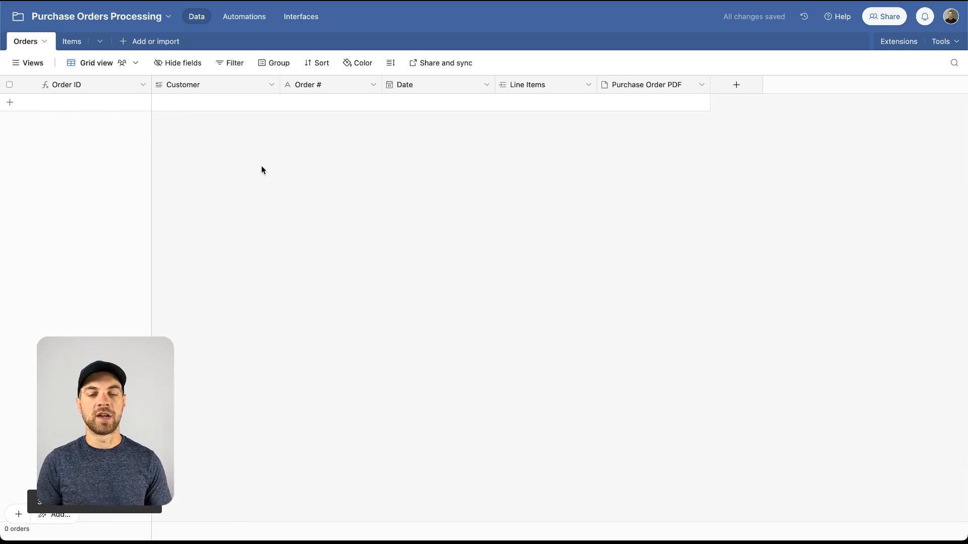
# Add a new record to the Orders table and attach Purchase Order DEMO.pdf in its Purchase Order PDF field.
pyautogui.click(12, 106)
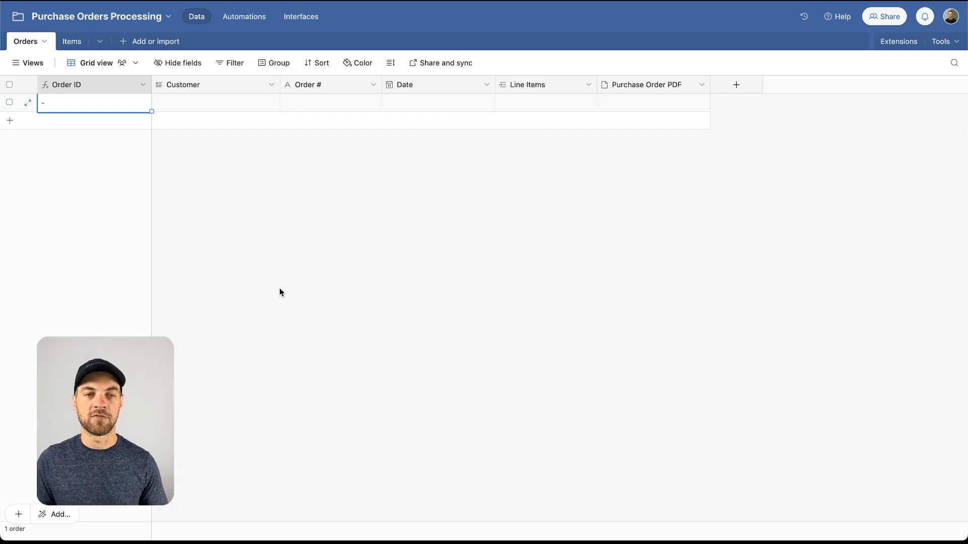
pyautogui.click(615, 103)
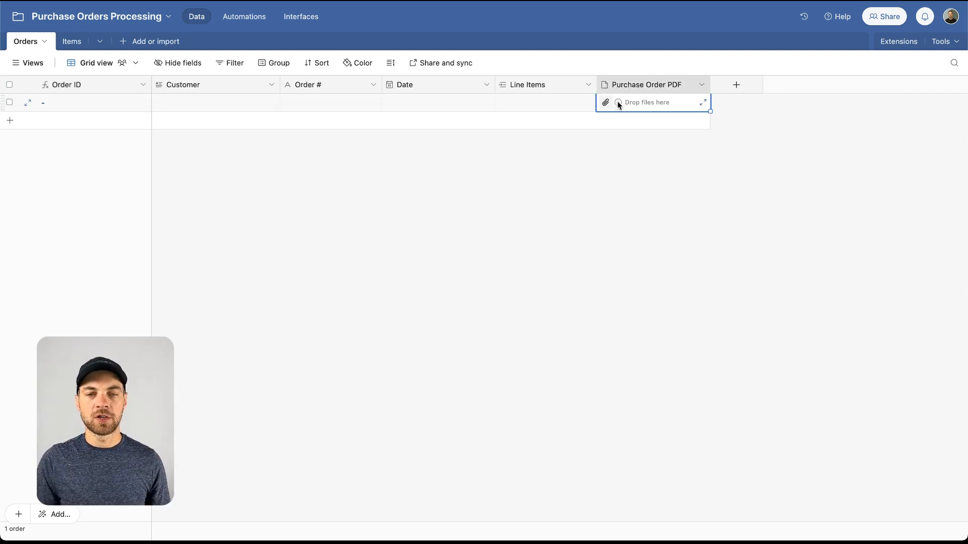
pyautogui.click(606, 102)
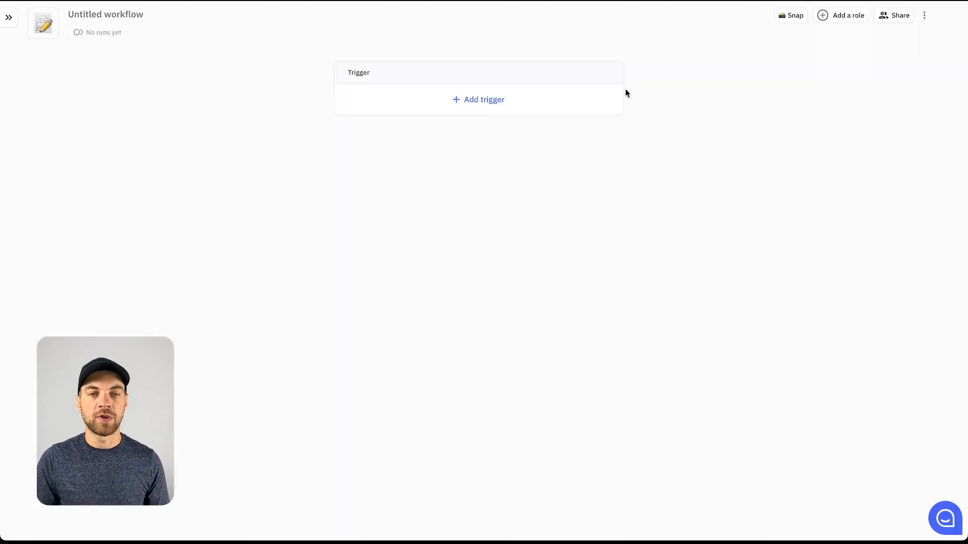
# Switch to Relay.app and add an Airtable "Record first meets conditions" trigger to the untitled workflow, using the Orders table.
pyautogui.click(474, 105)
pyautogui.moveTo(457, 275)
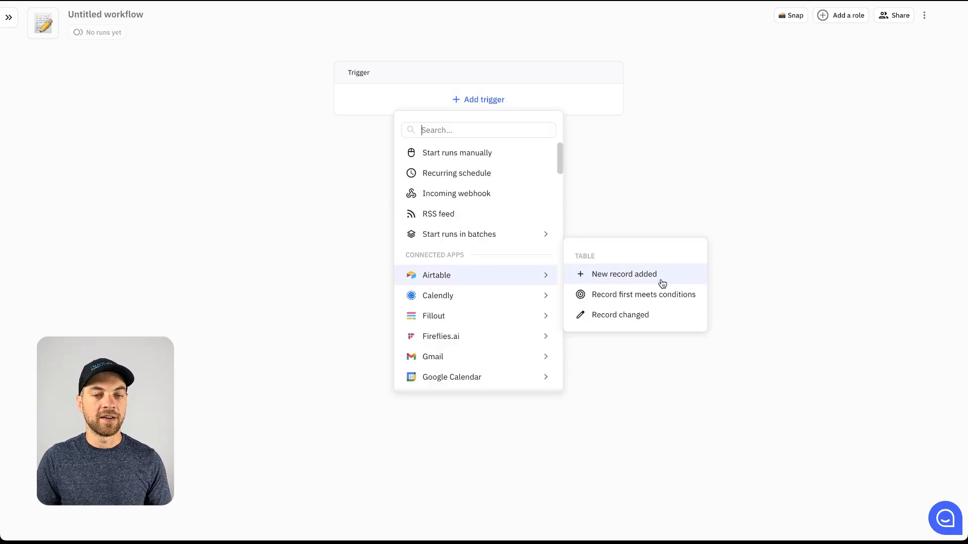
pyautogui.click(615, 298)
pyautogui.click(554, 173)
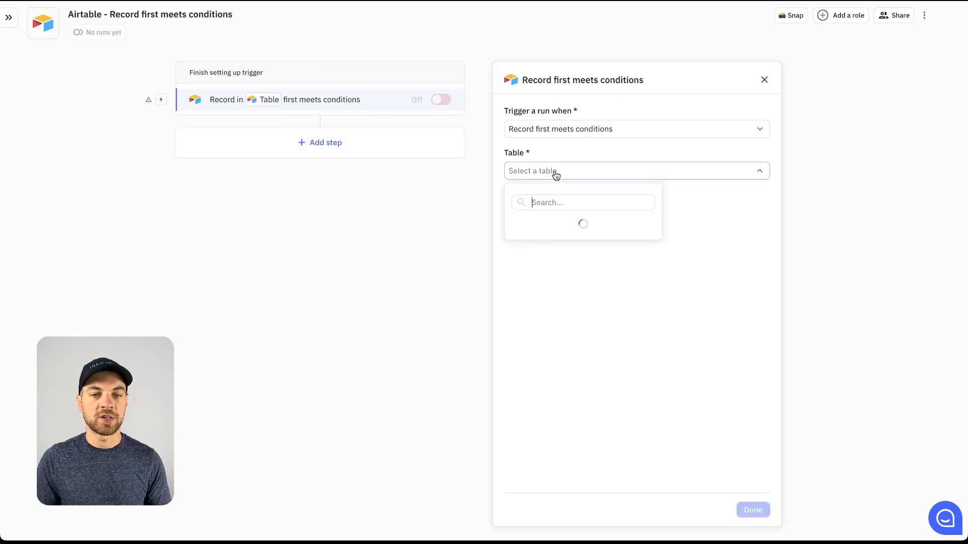
pyautogui.click(384, 228)
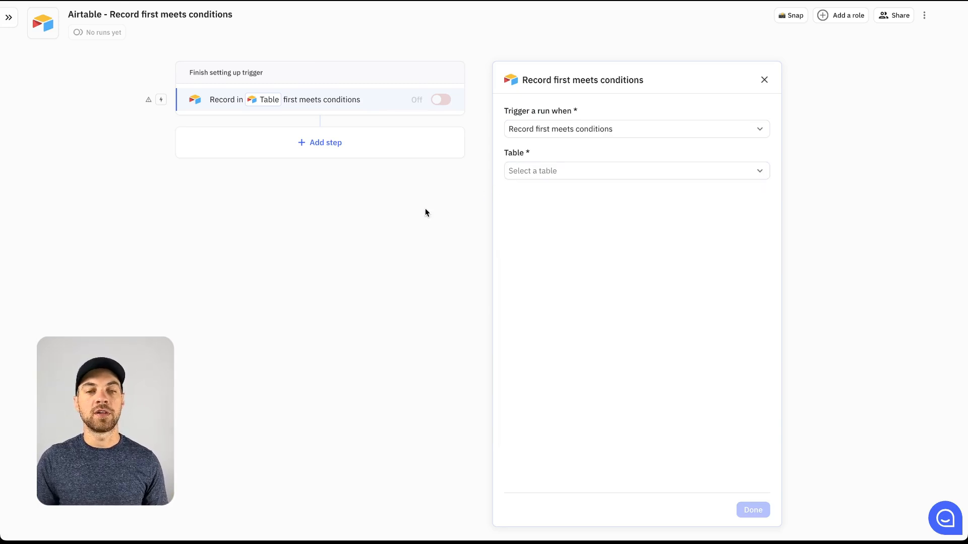
pyautogui.click(524, 171)
pyautogui.click(565, 246)
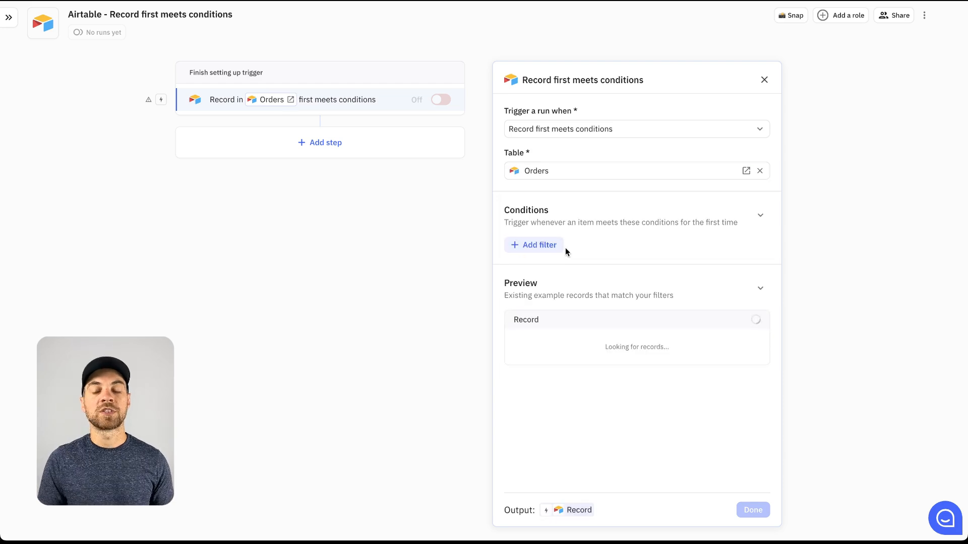
# Add a trigger condition that Purchase Order PDF is not empty, and inspect the fields of the matching preview record.
pyautogui.click(554, 246)
pyautogui.click(583, 399)
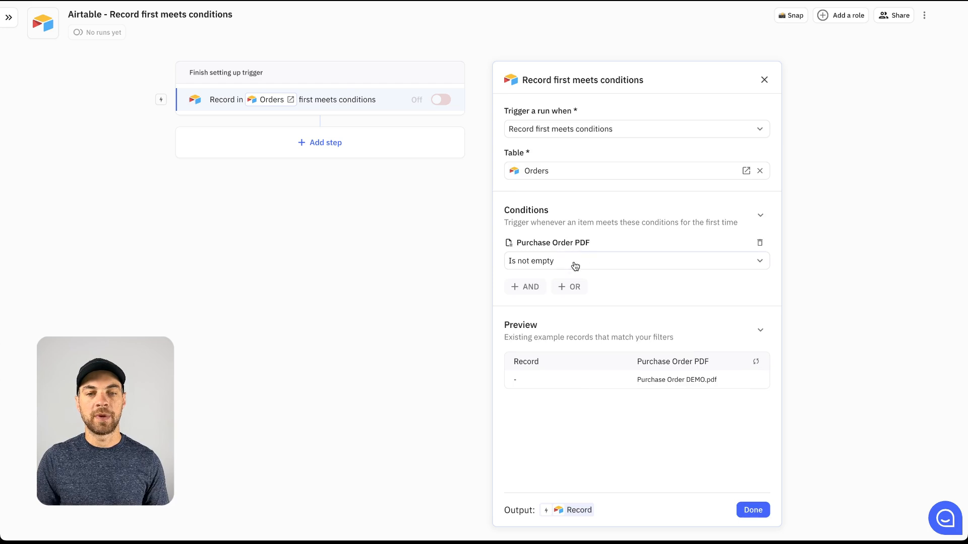
pyautogui.click(659, 384)
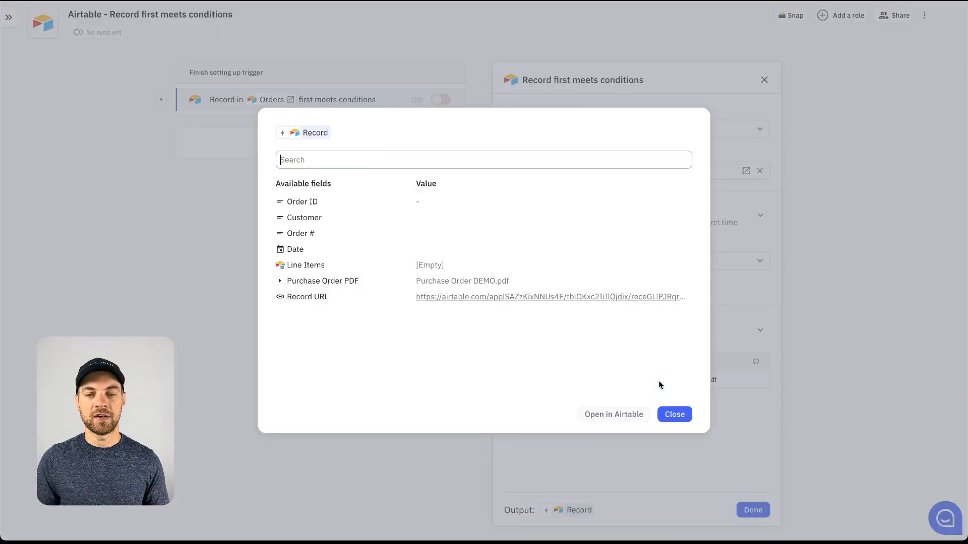
pyautogui.click(675, 416)
# Add an AI Extract step after the trigger, using the record's Purchase Order PDF as its source.
pyautogui.click(332, 145)
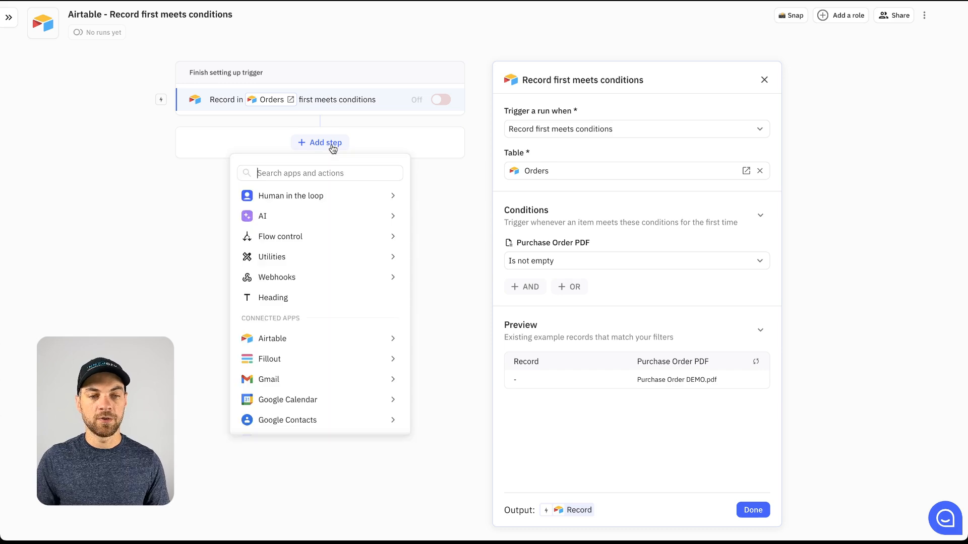
pyautogui.moveTo(318, 218)
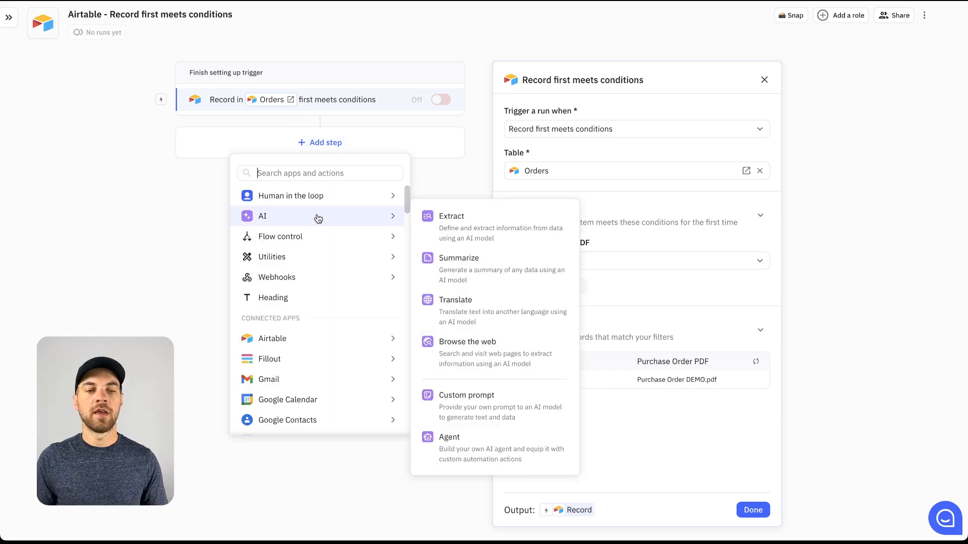
pyautogui.click(440, 229)
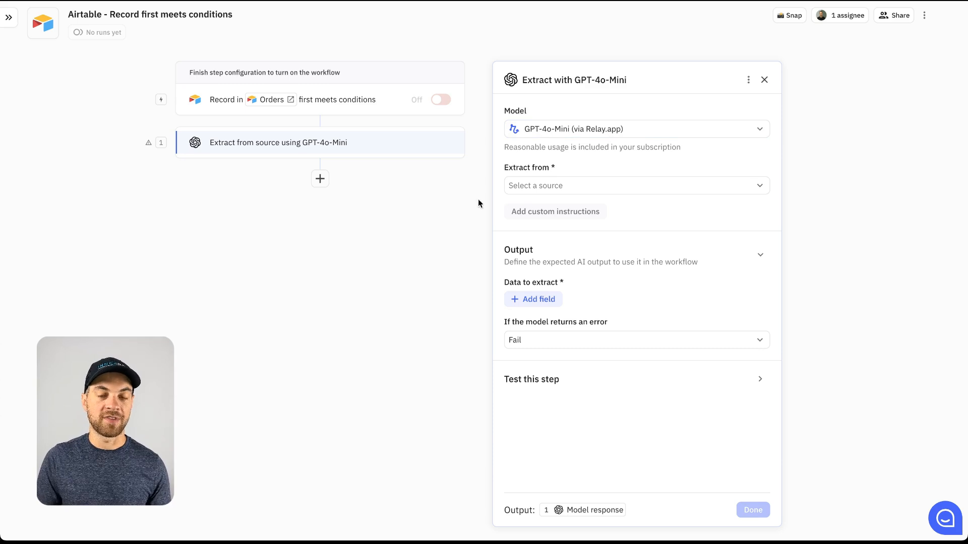
pyautogui.click(543, 187)
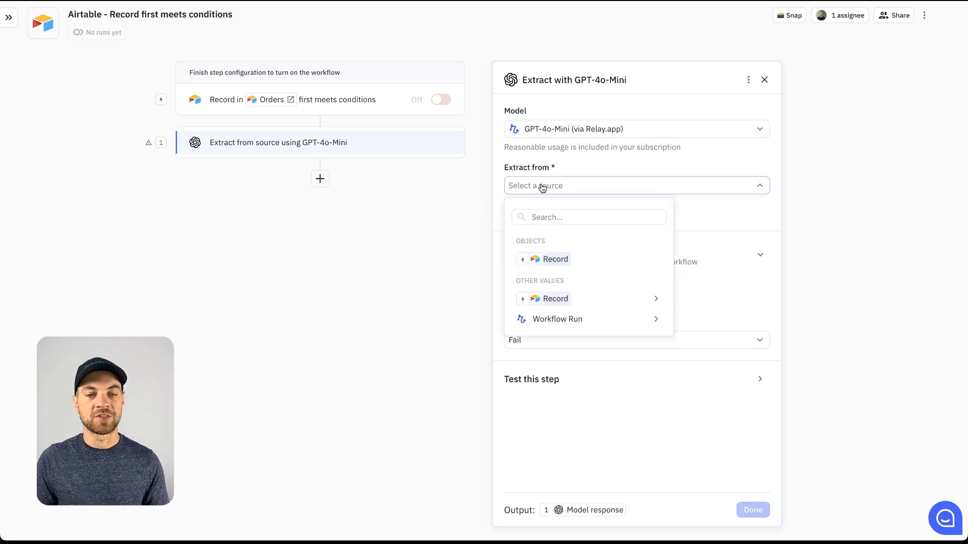
pyautogui.moveTo(563, 299)
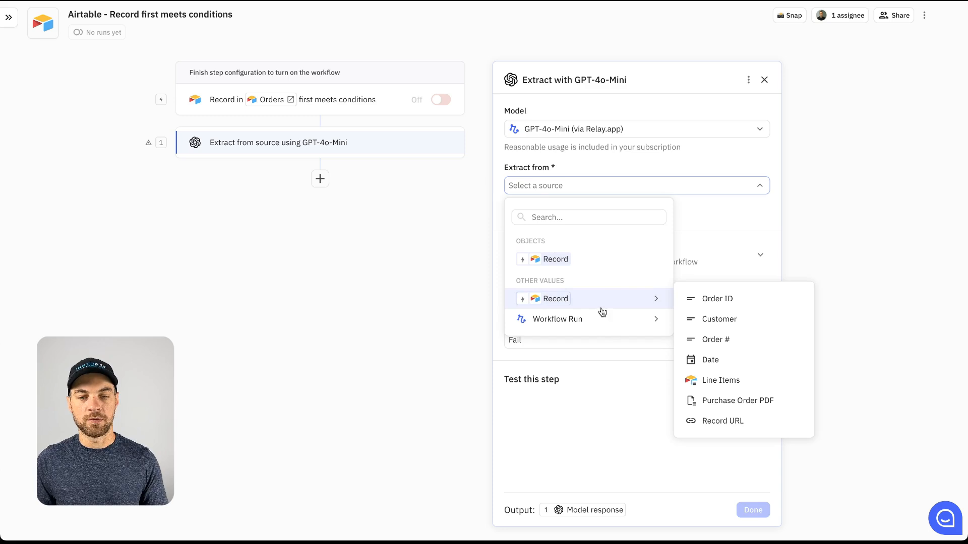
pyautogui.click(719, 406)
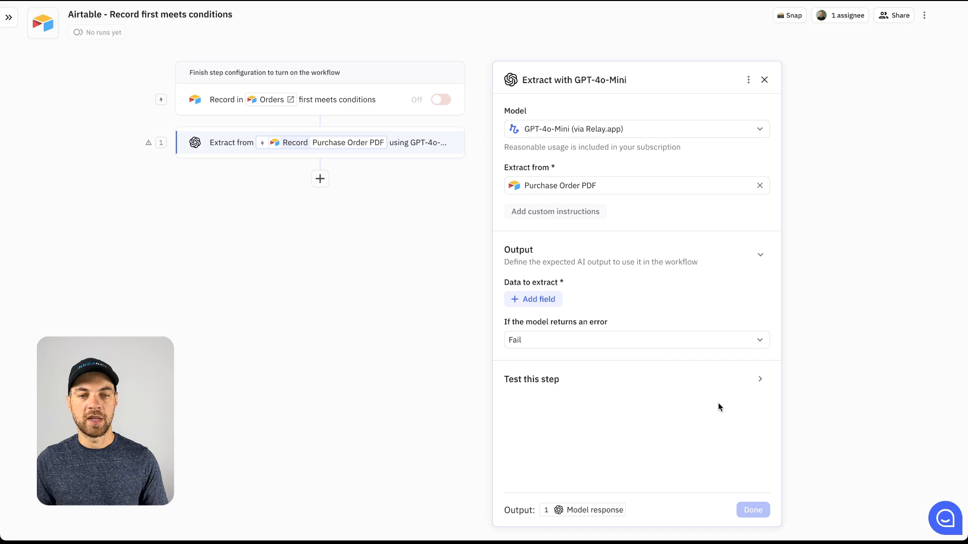
# Add instructions to extract the customer's "Bill To" name, address, phone number and email as long text, and the Invoice # preceded by '#' in the top half.
pyautogui.click(573, 220)
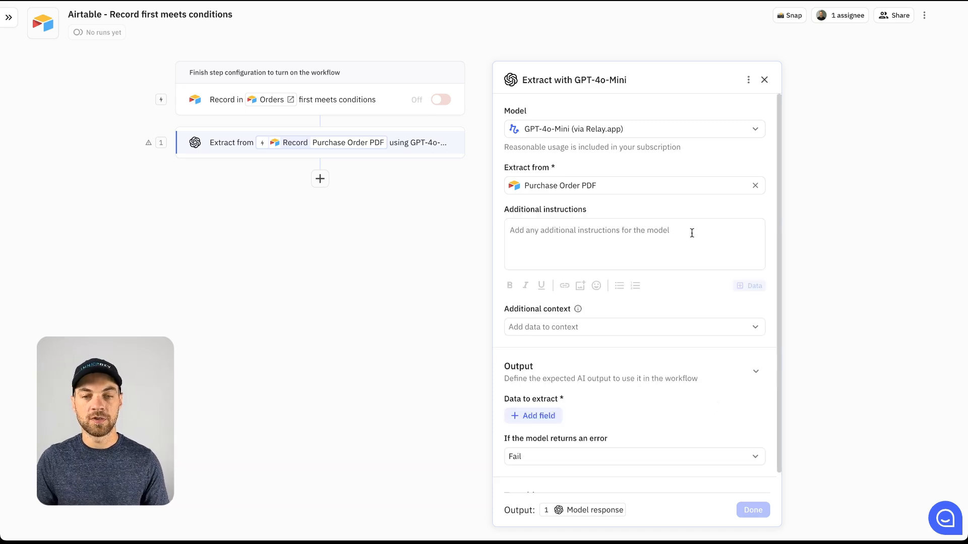
pyautogui.write('Extract the "Bill To" details to be used in a long text field. It will include the customer\'s name, address, phone number and email.  The Invoice # will be preceded by a \'#\' in the top half of the document.')
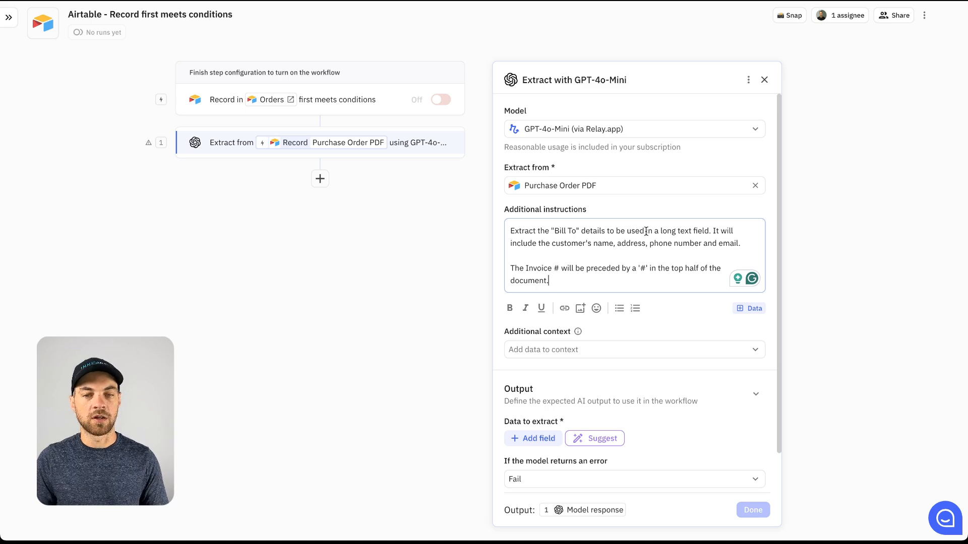
pyautogui.click(684, 231)
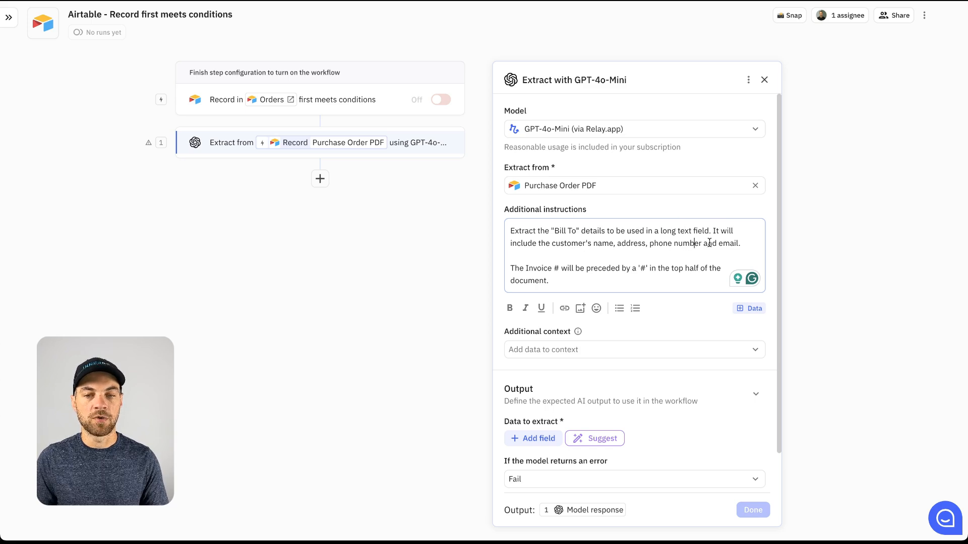
pyautogui.click(744, 243)
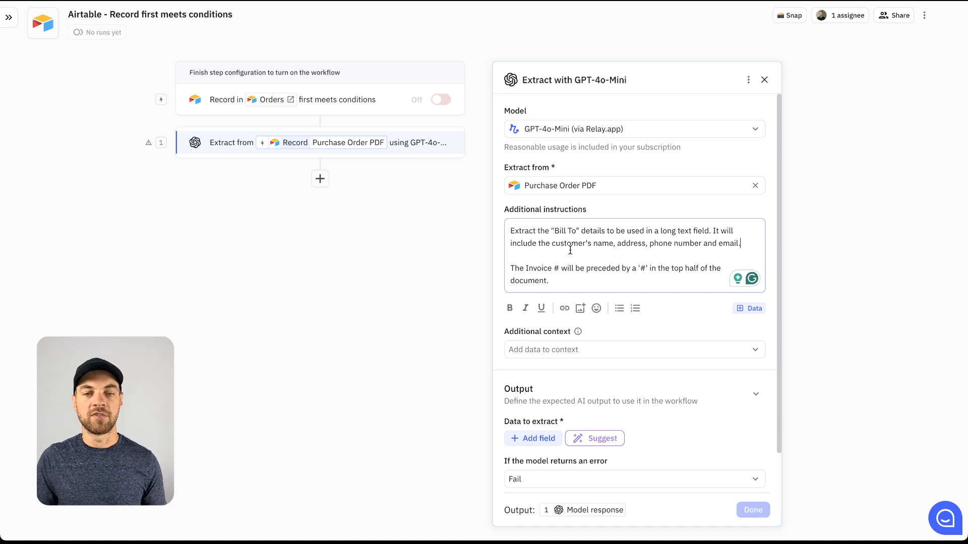
# Replace "Invoice" with "Purchase Order" in the second paragraph of the extraction step's additional instructions.
pyautogui.scroll(-1, 570, 250)
pyautogui.click(562, 241)
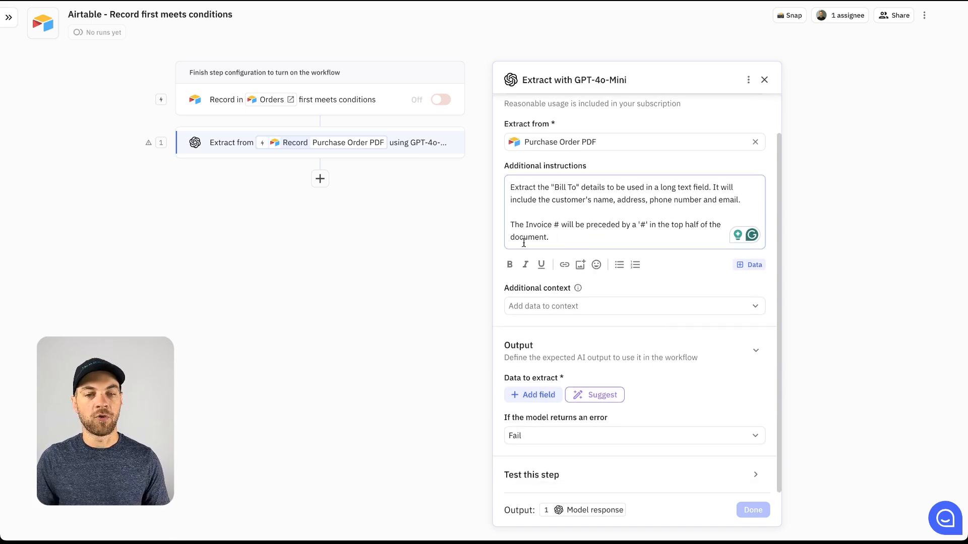
pyautogui.moveTo(640, 225); pyautogui.dragTo(715, 227)
pyautogui.click(656, 224)
pyautogui.click(614, 228)
pyautogui.click(590, 244)
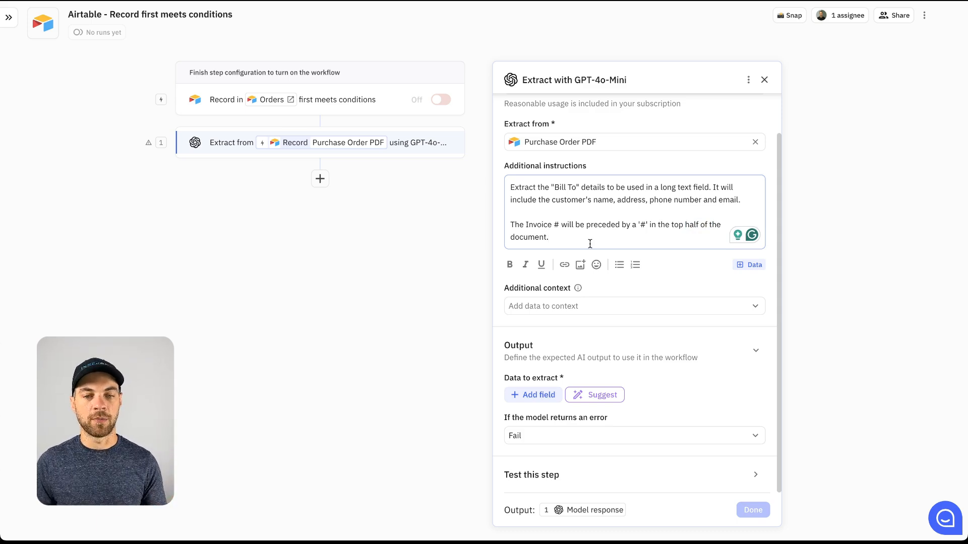
pyautogui.doubleClick(534, 226)
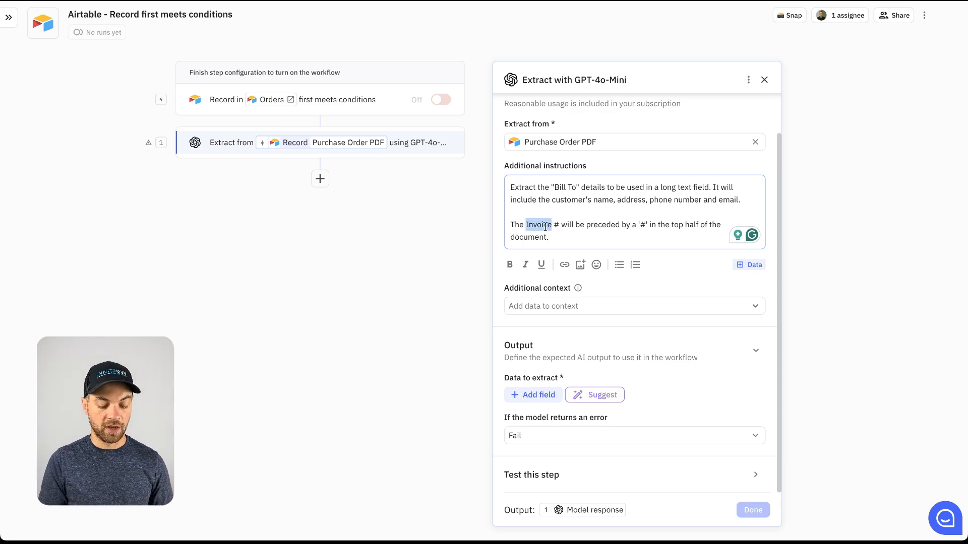
pyautogui.write('Purc')
pyautogui.write('hase Order')
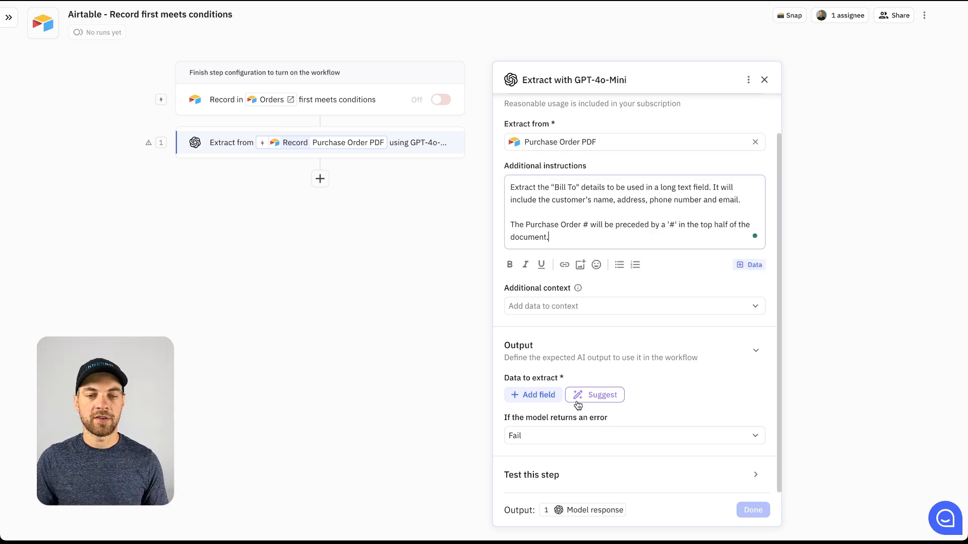
# Generate suggested output fields from the extraction instructions, and relabel the Bill To Details field as Customer.
pyautogui.click(590, 397)
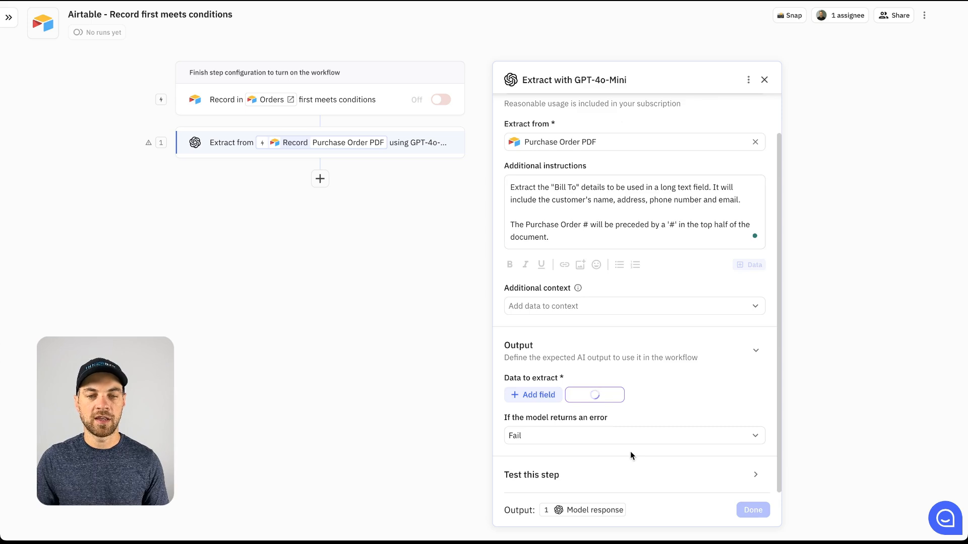
pyautogui.scroll(-1, 629, 453)
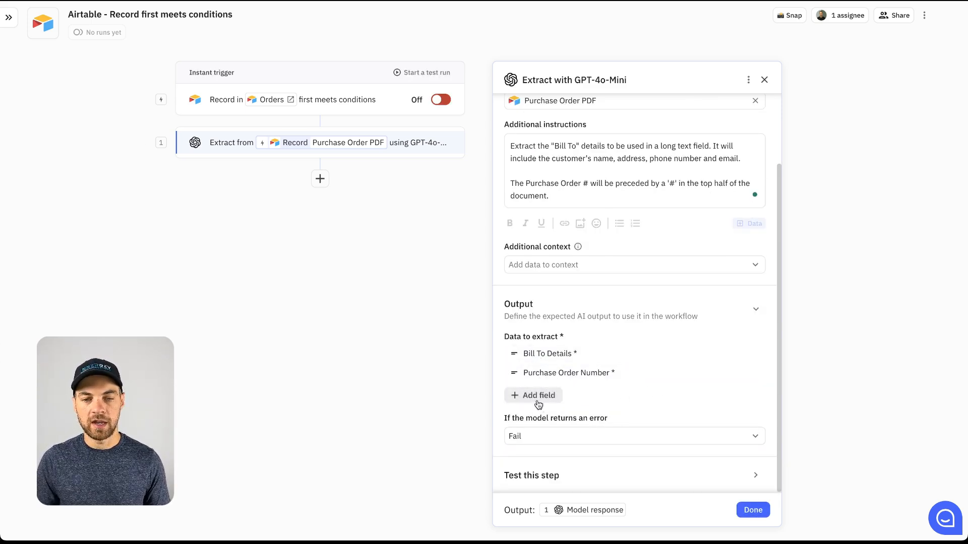
pyautogui.click(548, 354)
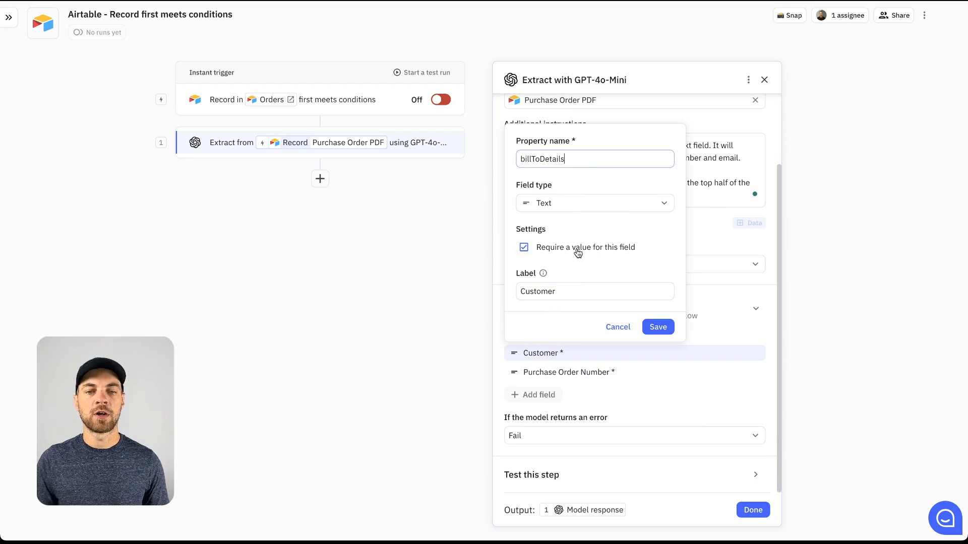
pyautogui.click(660, 326)
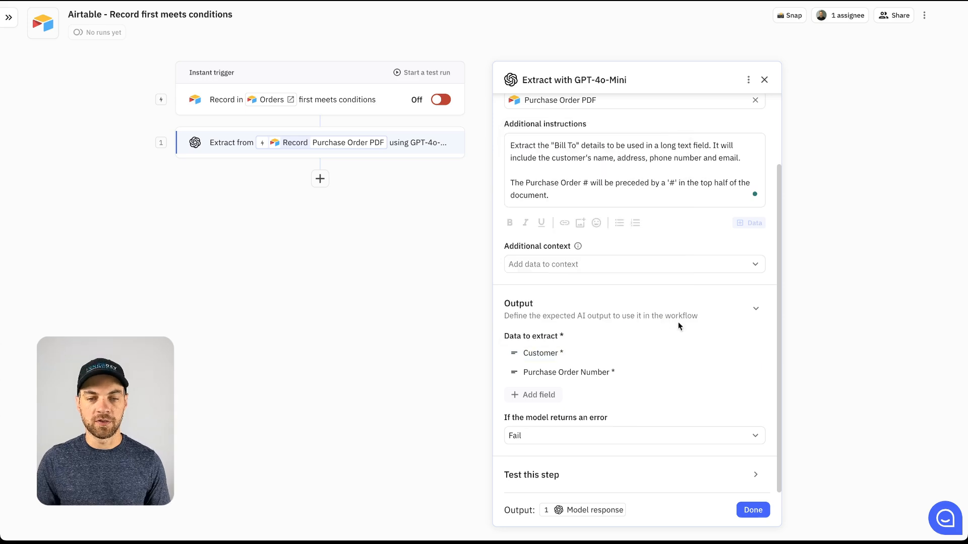
# Make the Purchase Order Number output field optional by no longer requiring a value for it.
pyautogui.click(635, 371)
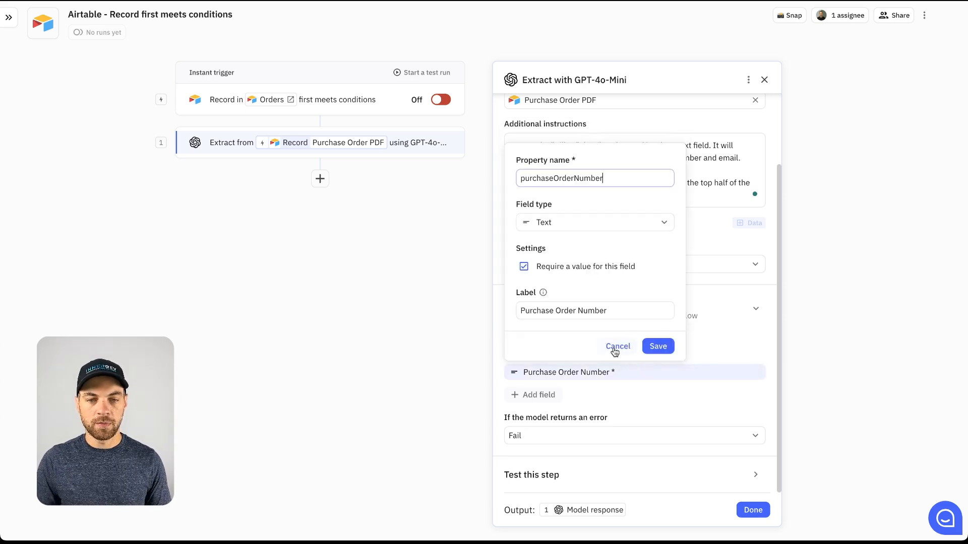
pyautogui.click(563, 273)
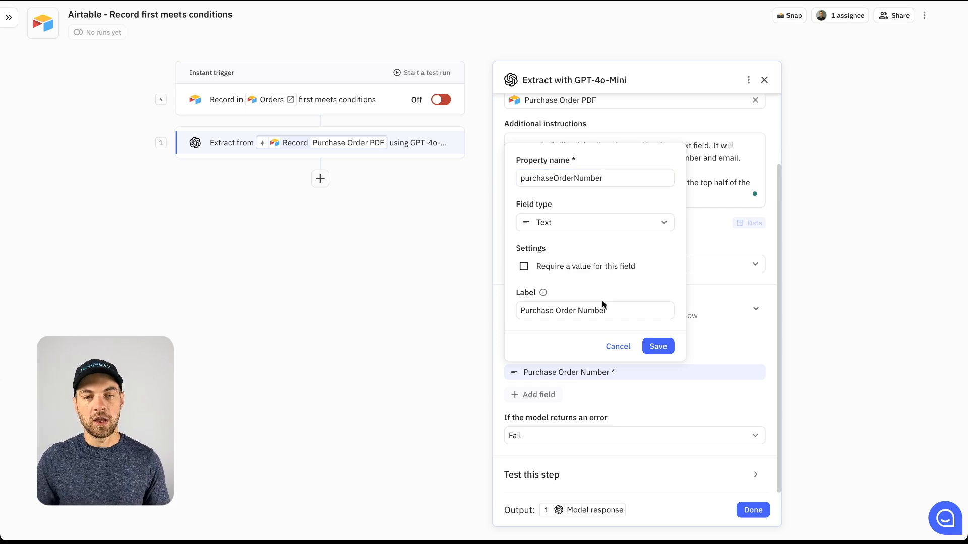
pyautogui.click(664, 348)
# Add a required output field named Date with the Date field type.
pyautogui.click(542, 393)
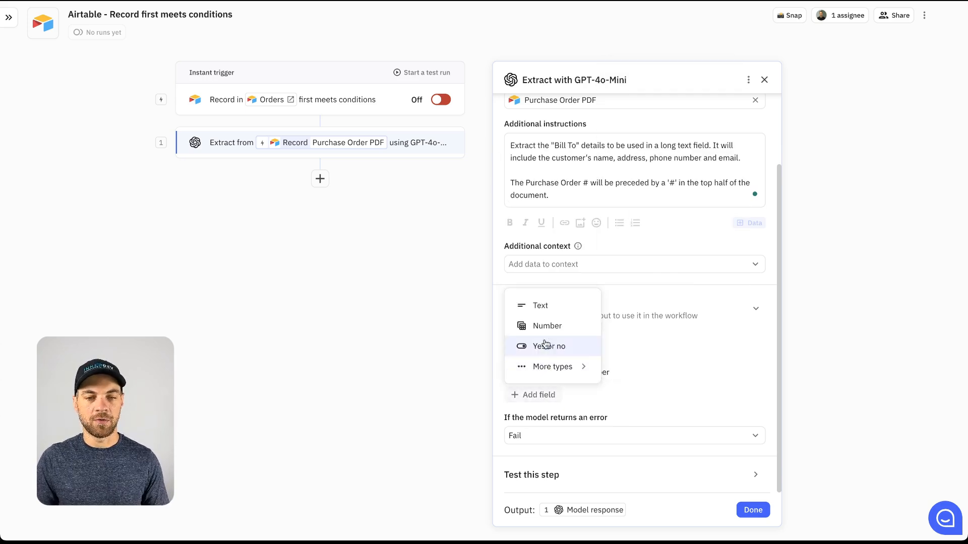
pyautogui.moveTo(545, 371)
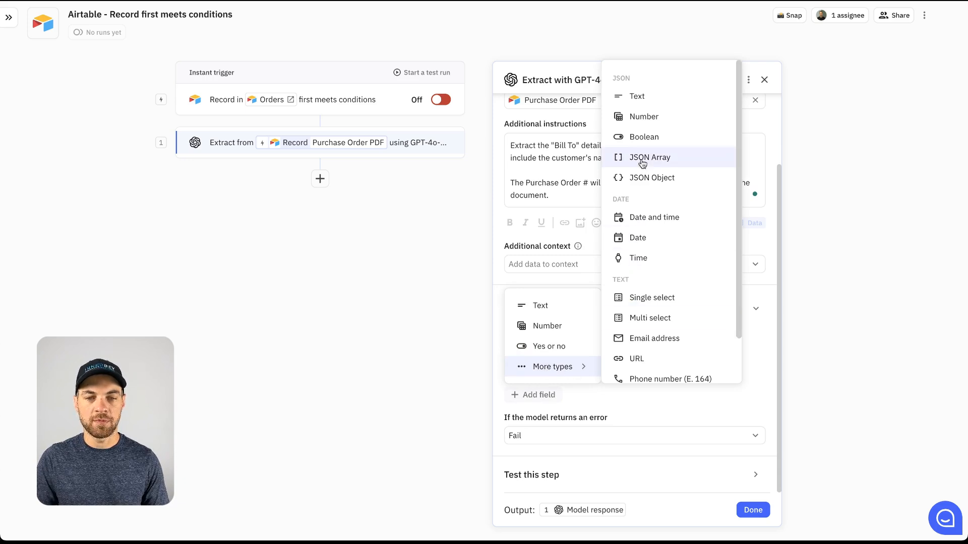
pyautogui.click(641, 237)
pyautogui.write('Date')
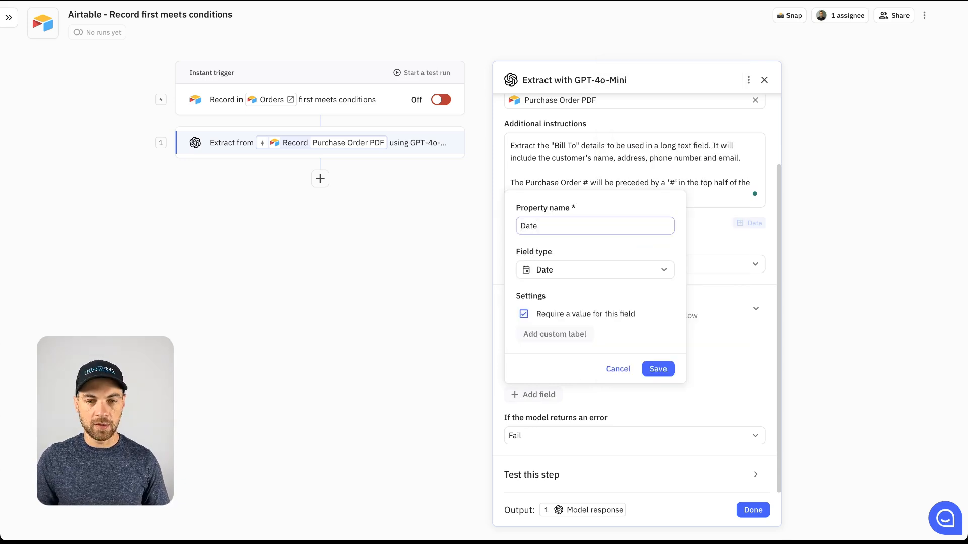
pyautogui.click(658, 370)
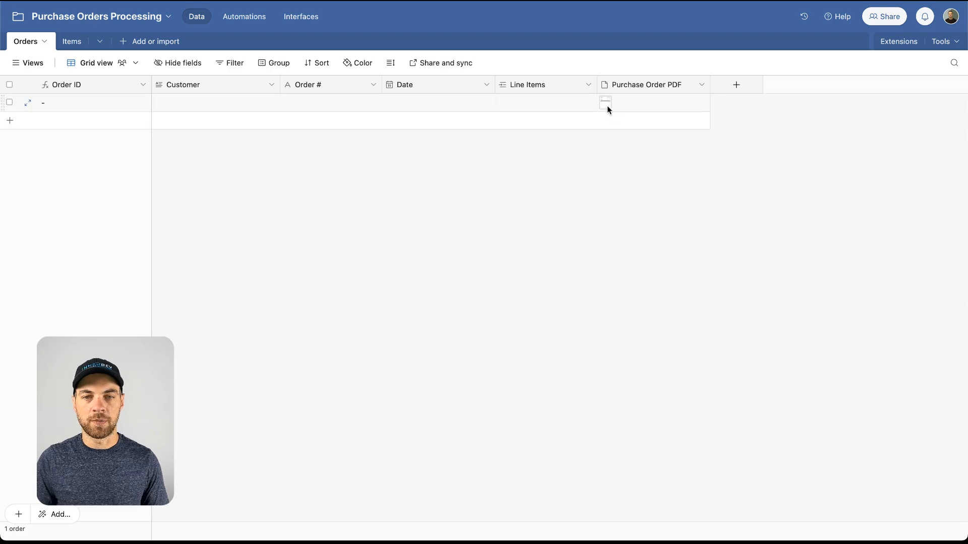
# In Airtable's Orders table, open the attached purchase order PDF and examine its Bill To details, date and order number.
pyautogui.click(606, 105)
pyautogui.click(607, 109)
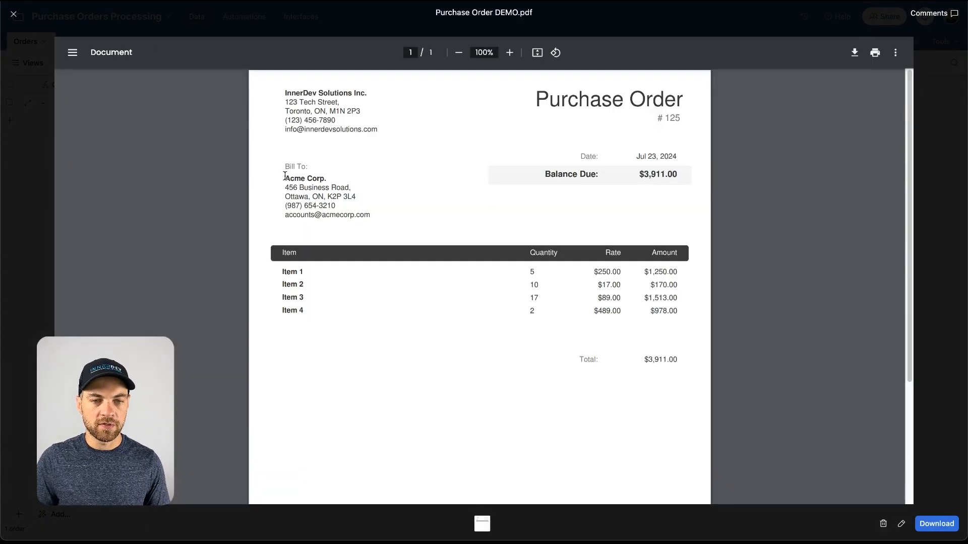
pyautogui.moveTo(287, 177); pyautogui.dragTo(365, 210)
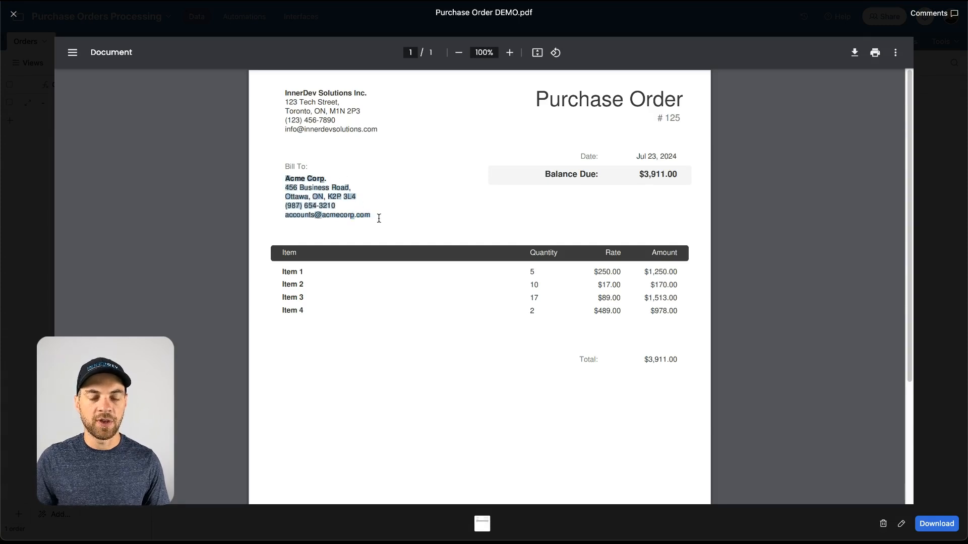
pyautogui.click(381, 217)
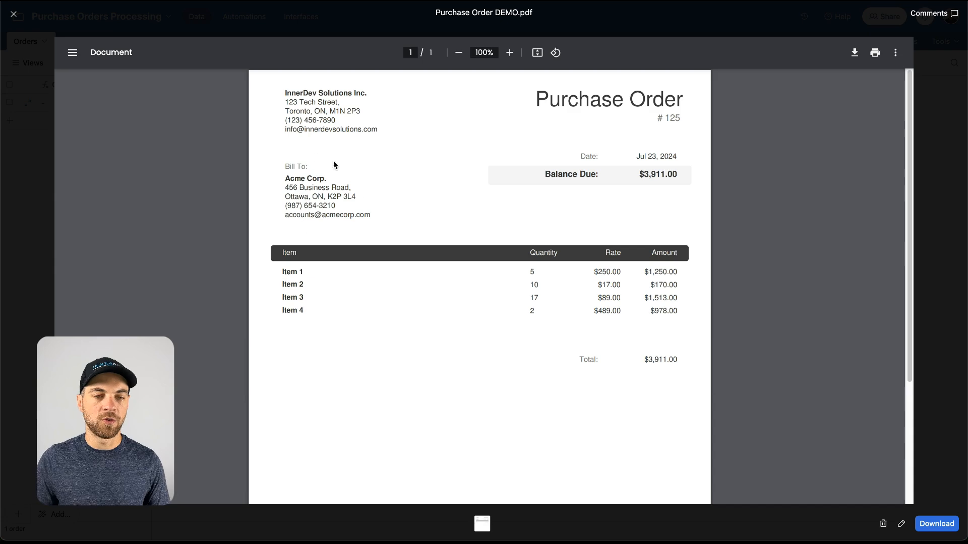
pyautogui.moveTo(647, 158); pyautogui.dragTo(678, 157)
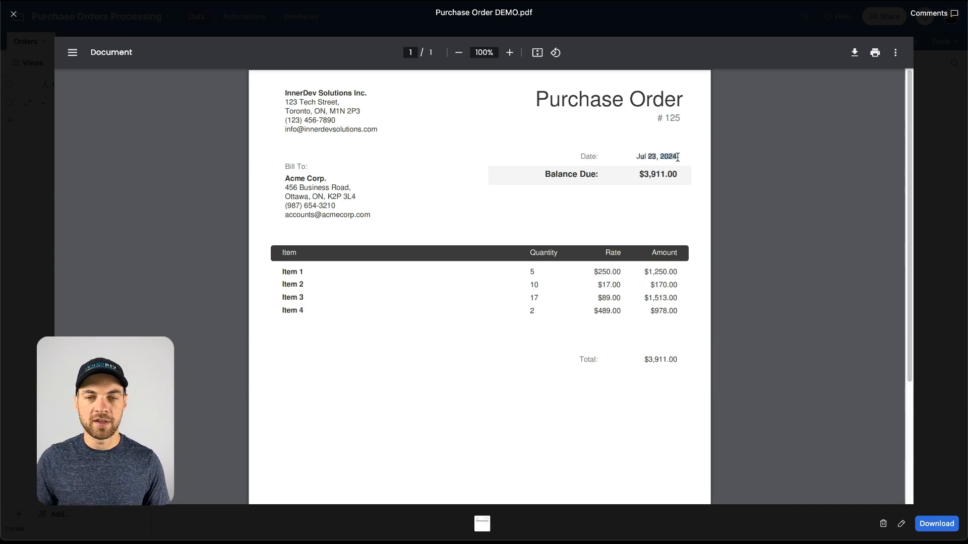
pyautogui.click(683, 114)
pyautogui.moveTo(685, 114); pyautogui.dragTo(668, 115)
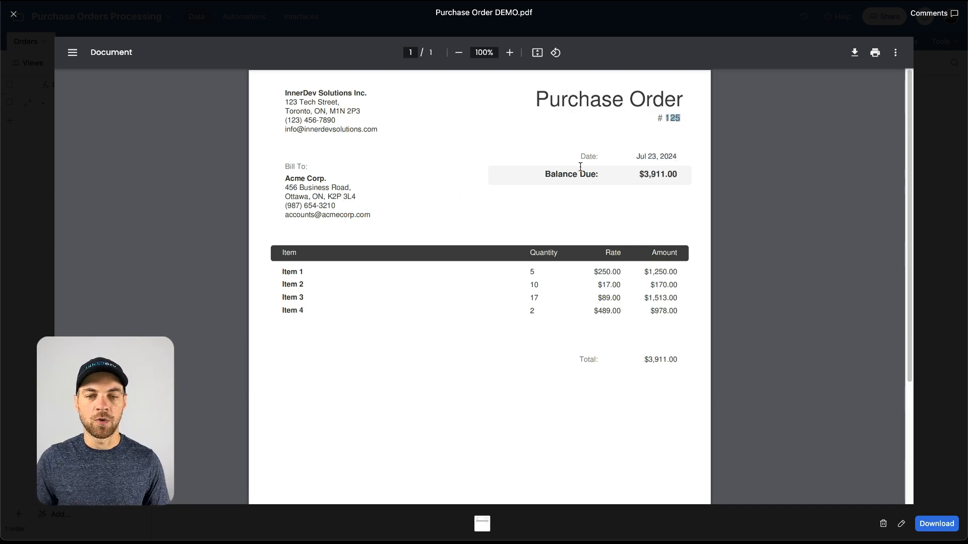
pyautogui.click(502, 220)
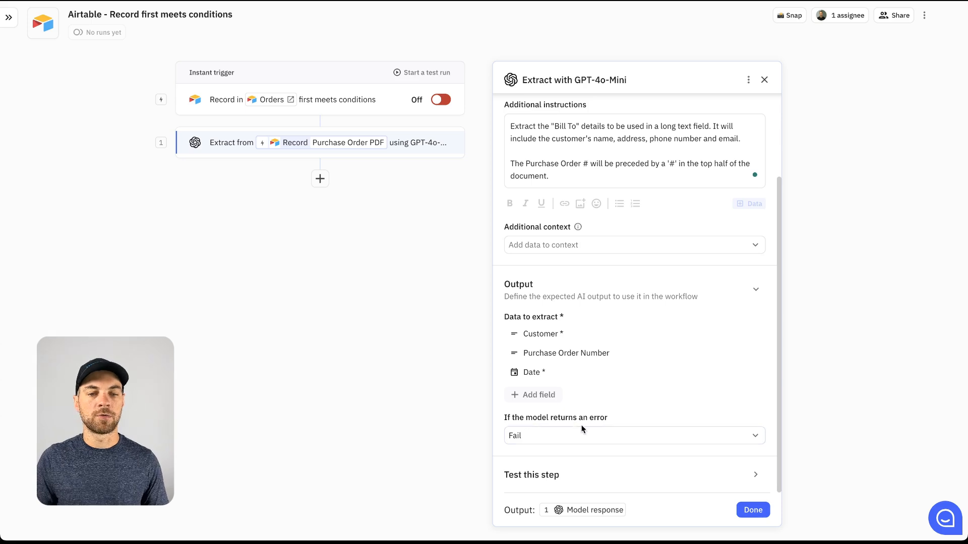
# Set the extraction step in Relay.app to Continue if the model returns an error, and finish configuring the step.
pyautogui.click(570, 437)
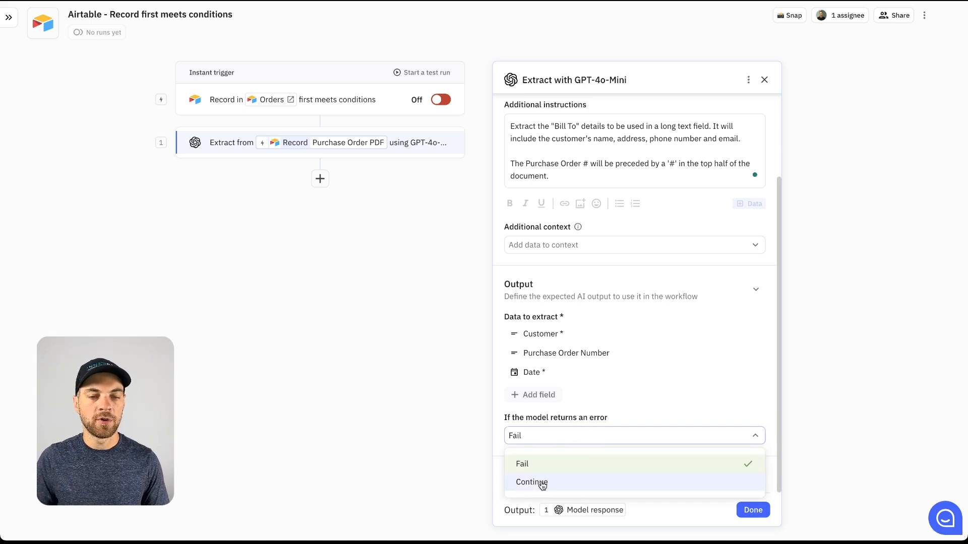
pyautogui.click(542, 484)
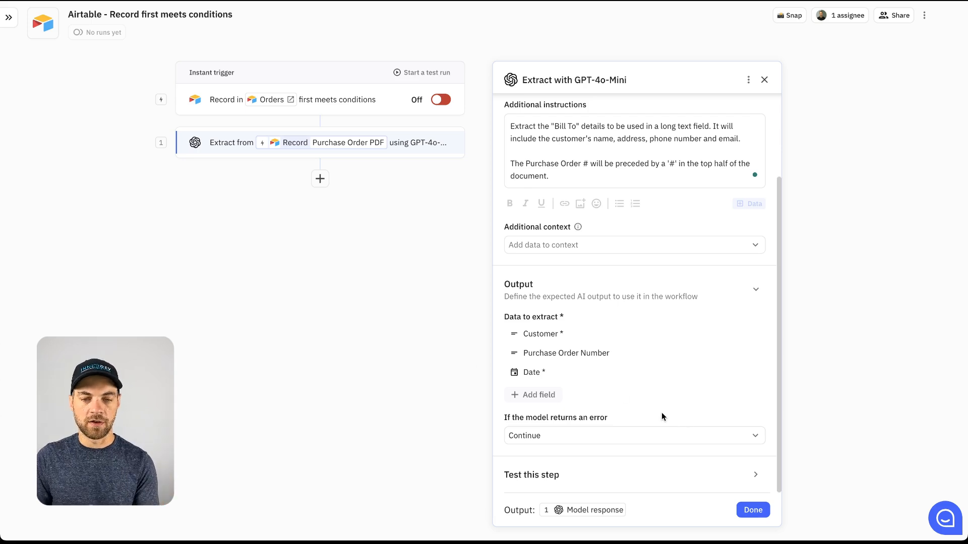
pyautogui.click(753, 515)
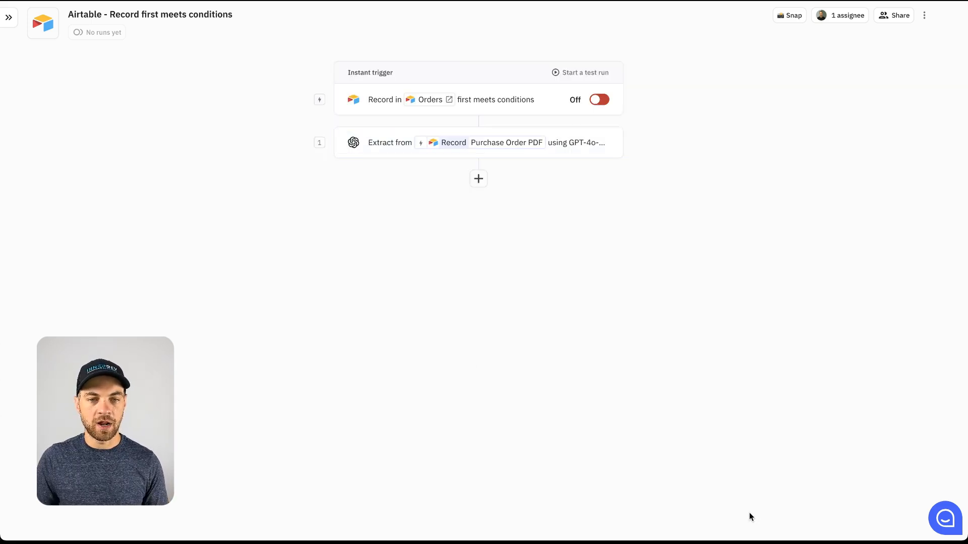
# Add a second AI Extract step after the first one, using the record's Purchase Order PDF as its source.
pyautogui.click(478, 154)
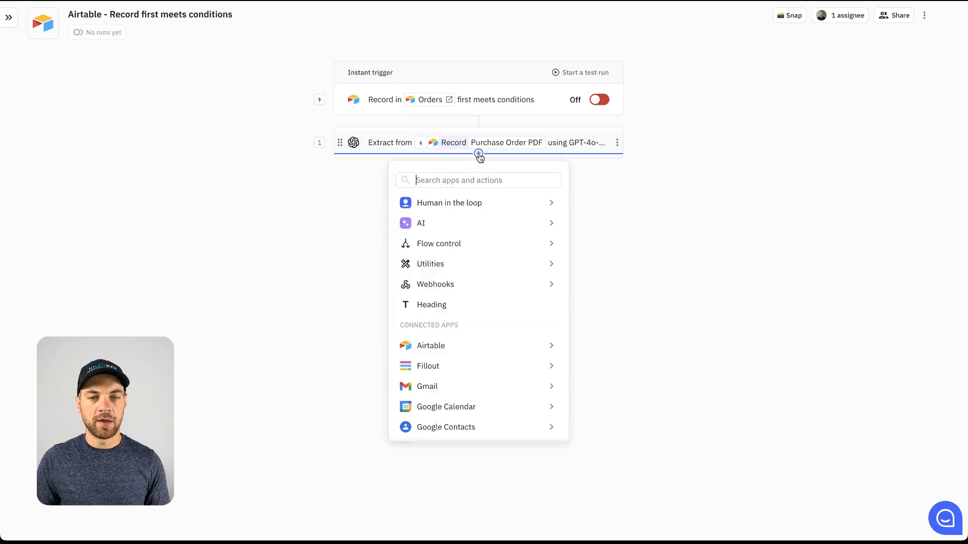
pyautogui.moveTo(457, 219)
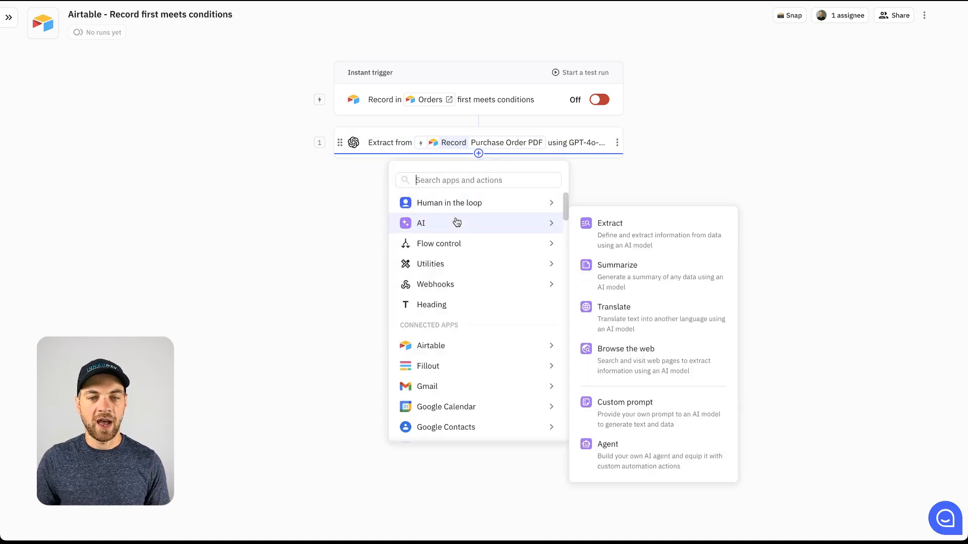
pyautogui.click(611, 228)
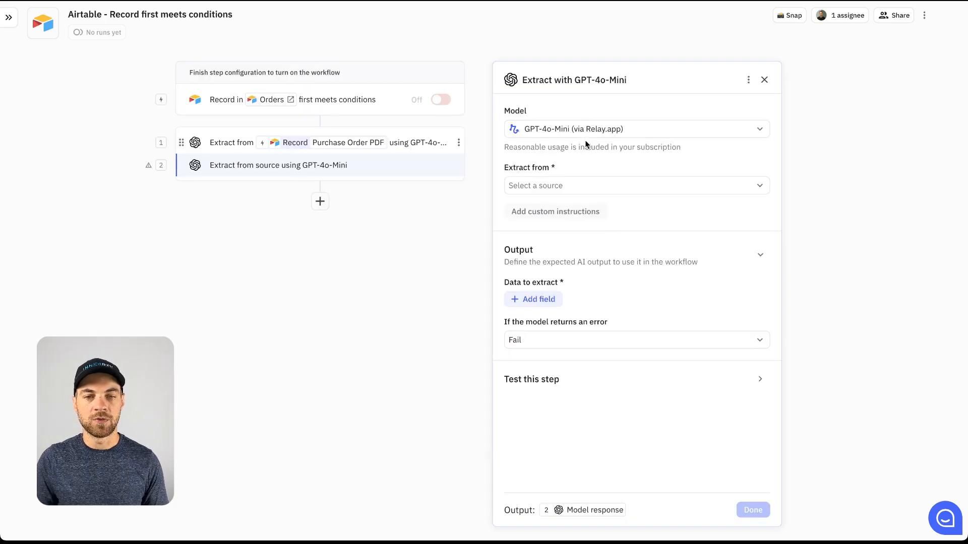
pyautogui.click(568, 186)
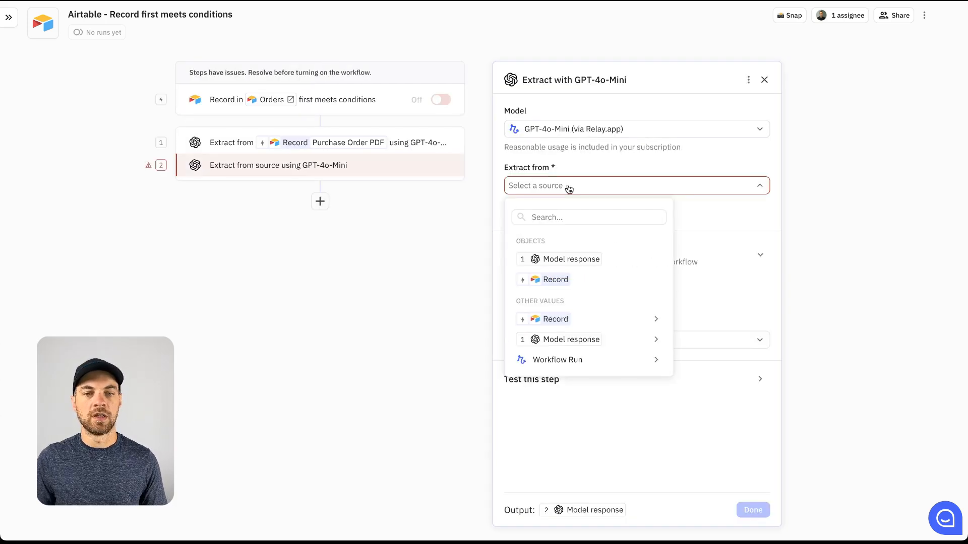
pyautogui.moveTo(573, 321)
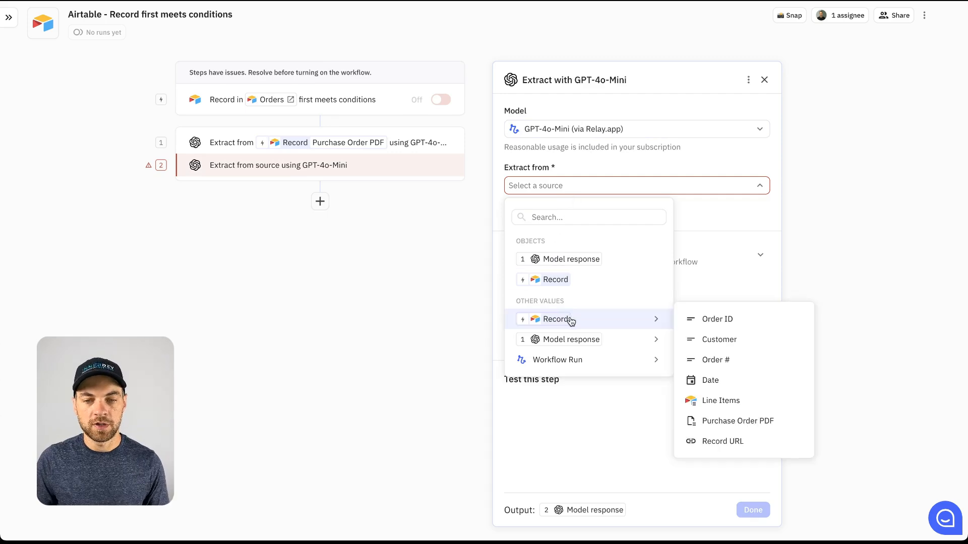
pyautogui.click(737, 423)
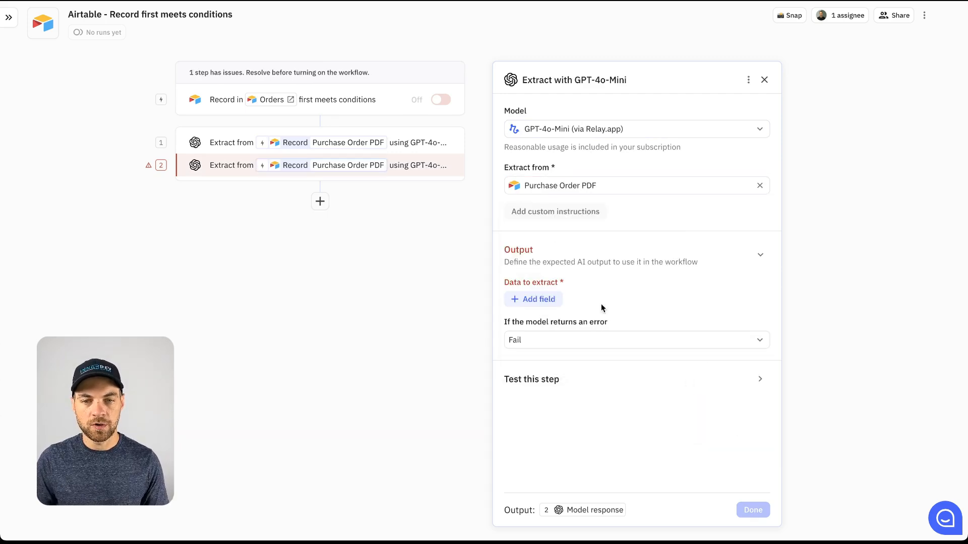
# Add custom instructions to analyze the purchase order and extract the line items table in JSON format, with column headings Item, Quantity and Rate.
pyautogui.click(557, 211)
pyautogui.click(552, 236)
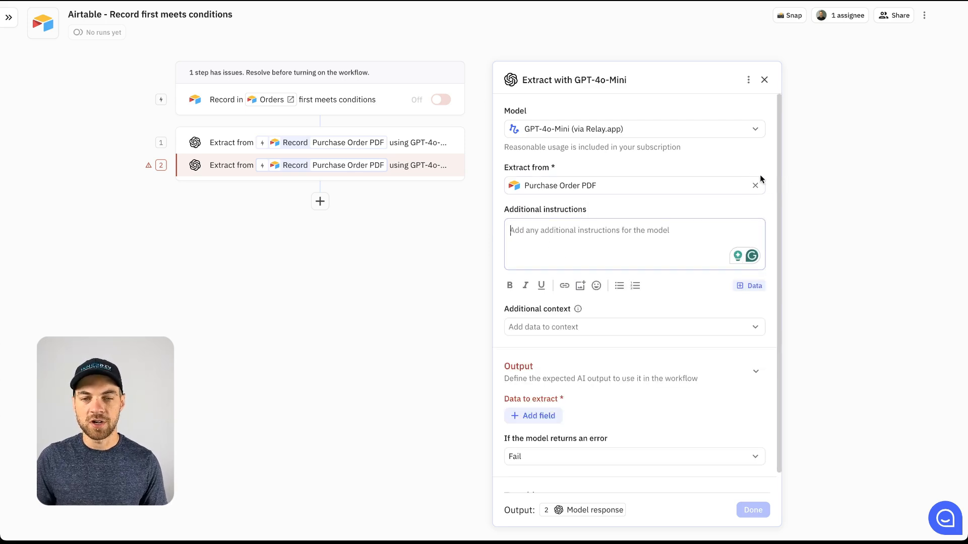
pyautogui.write('Analyze the purchase order provided and extract the line items table in JSON format.  The table of data that is required has the following column headings: 1. Item 2. Quantity 3. Rate')
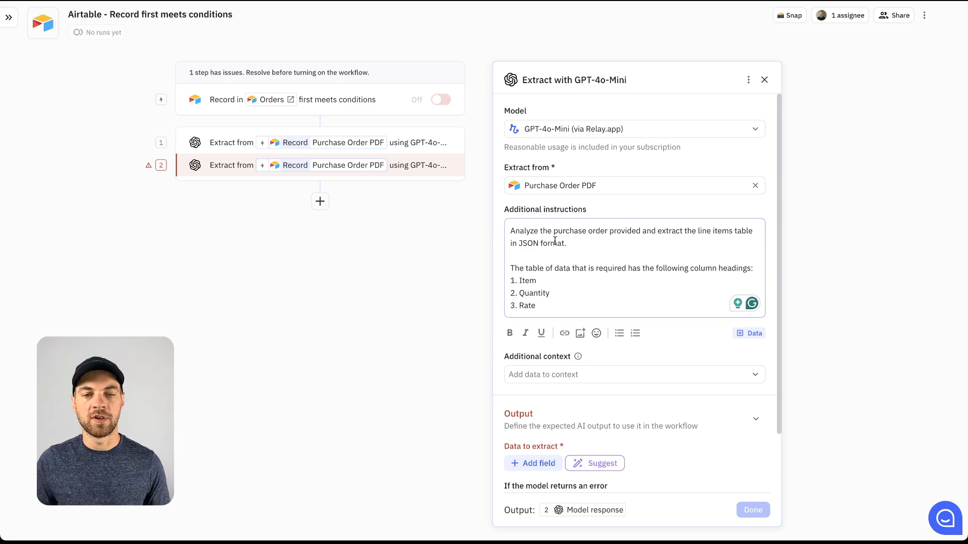
pyautogui.scroll(-1, 669, 258)
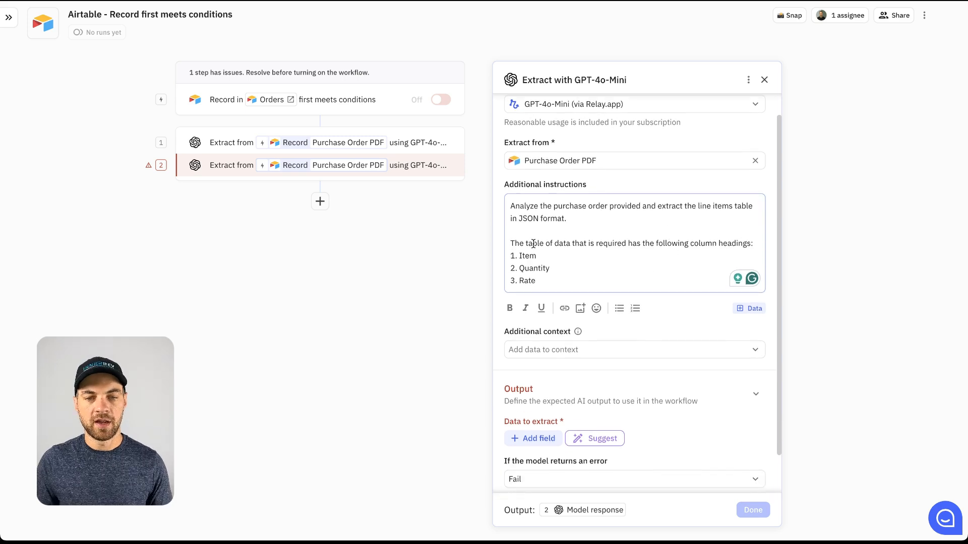
pyautogui.moveTo(545, 244); pyautogui.dragTo(665, 244)
pyautogui.click(705, 243)
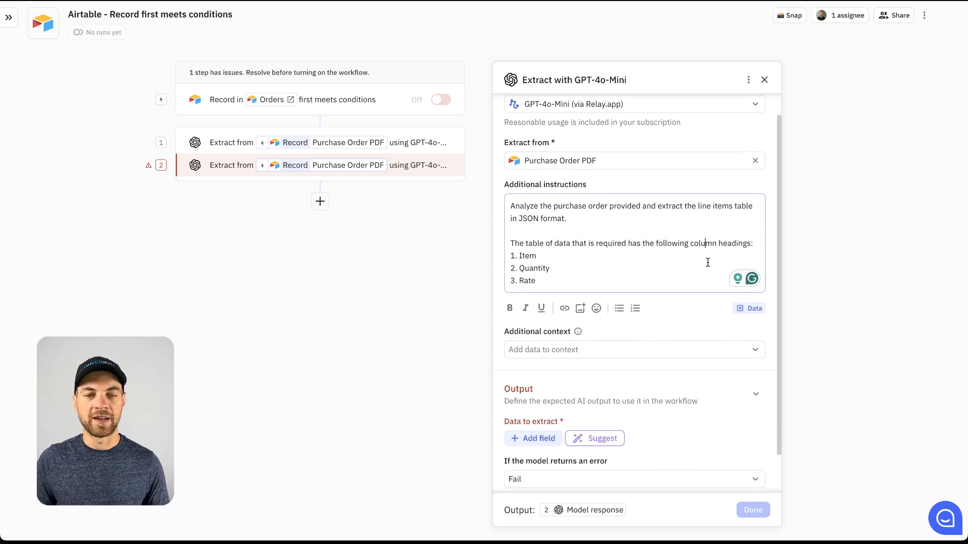
# Generate the suggested output structure for the line items extraction from its instructions.
pyautogui.scroll(-2, 655, 266)
pyautogui.click(590, 395)
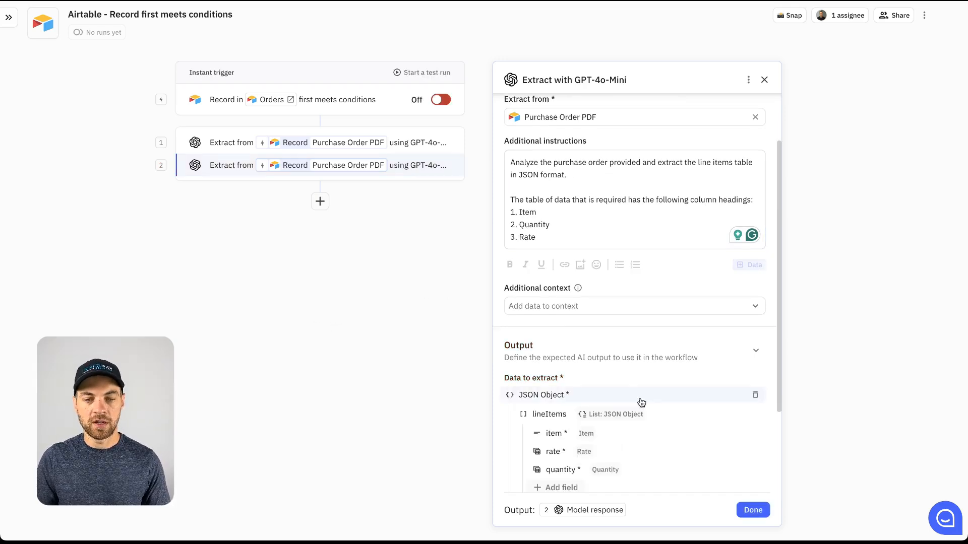
pyautogui.scroll(-5, 641, 402)
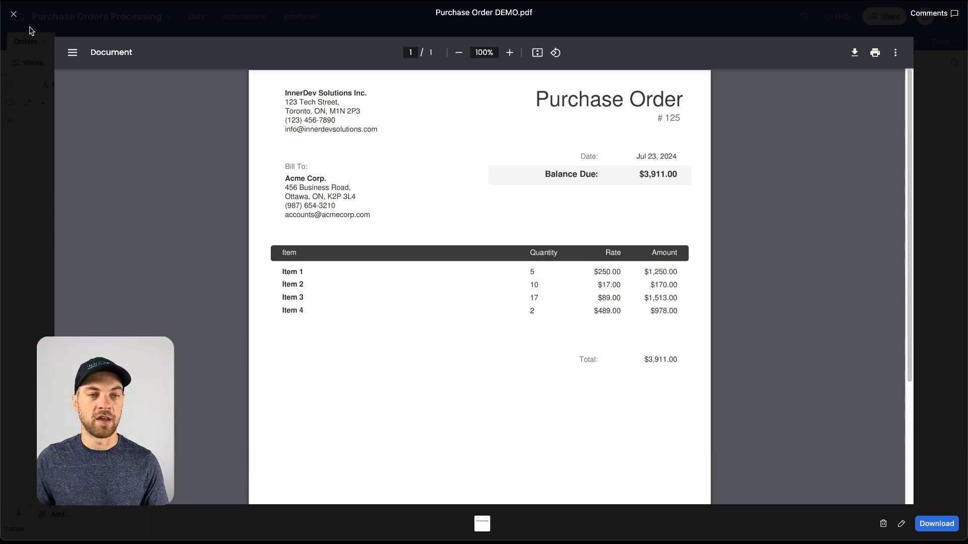
# Close the PDF preview in Airtable and check the settings of the item, rate and quantity output fields in Relay.app.
pyautogui.click(12, 13)
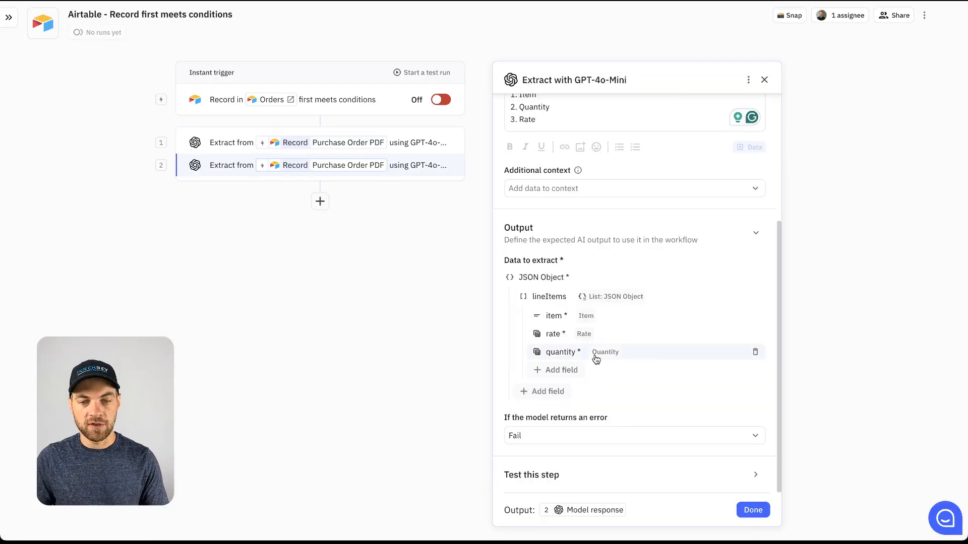
pyautogui.click(551, 318)
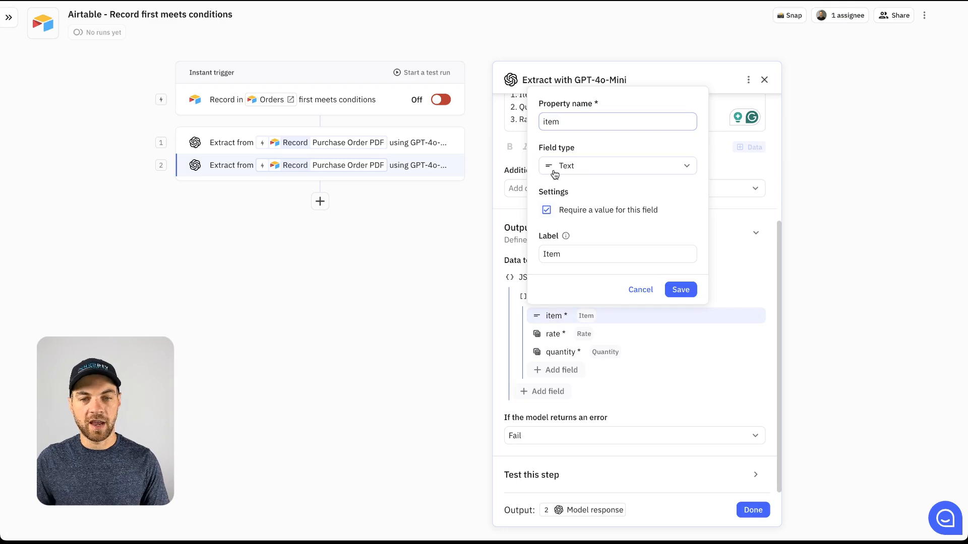
pyautogui.click(551, 337)
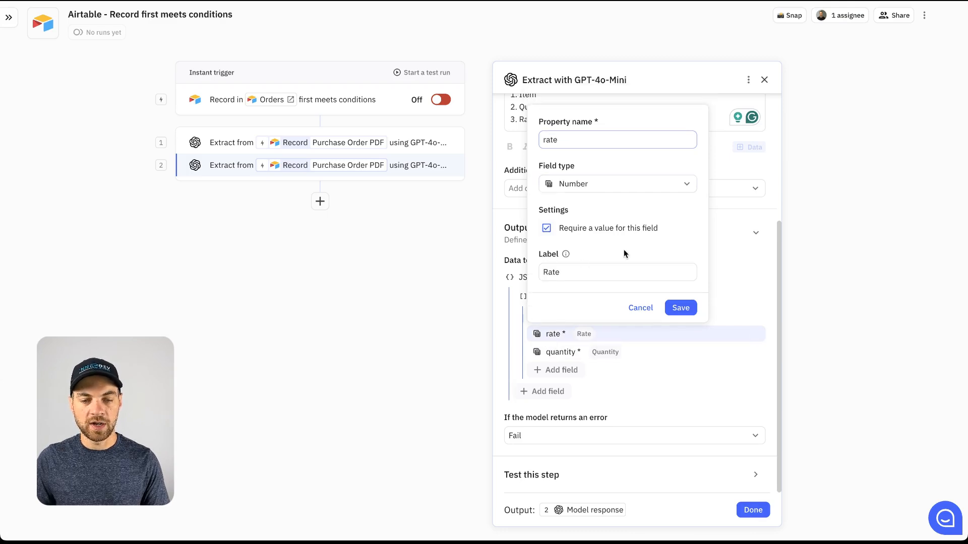
pyautogui.click(562, 352)
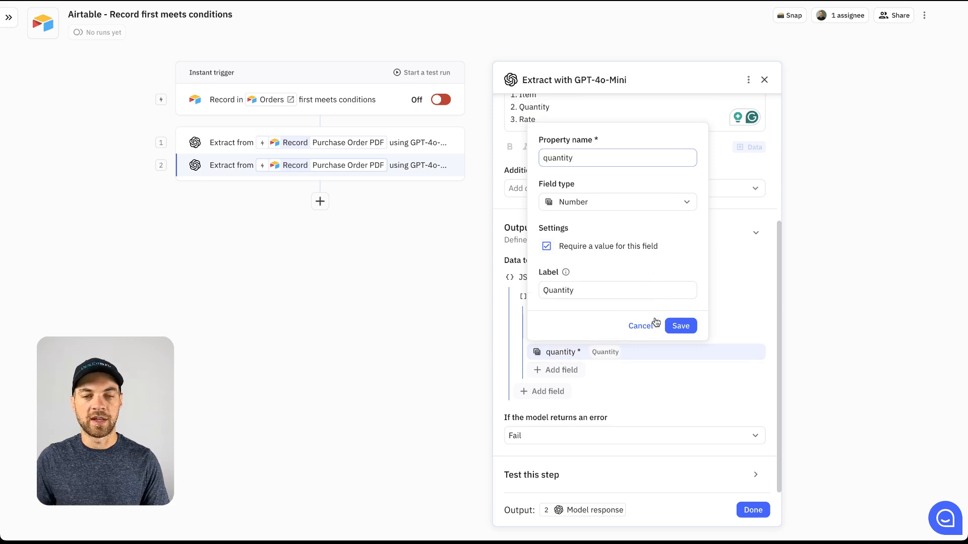
# Close the quantity field settings without changes, finish the line items Extract step, and add an Iterator after it.
pyautogui.click(640, 327)
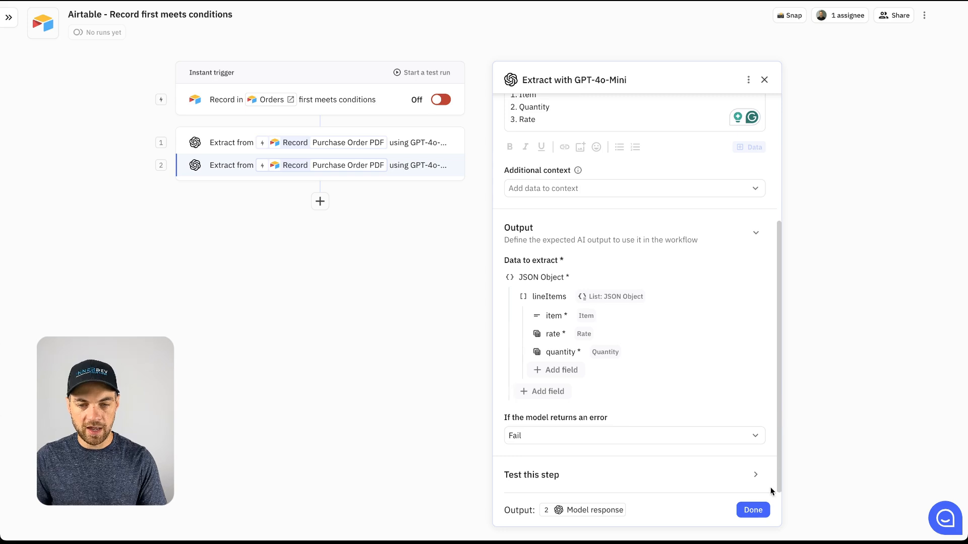
pyautogui.click(754, 510)
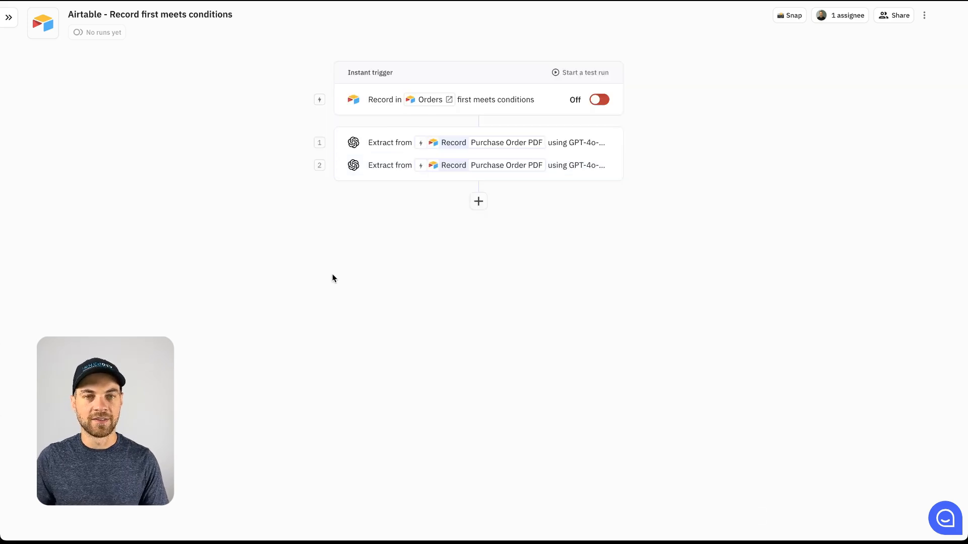
pyautogui.click(478, 204)
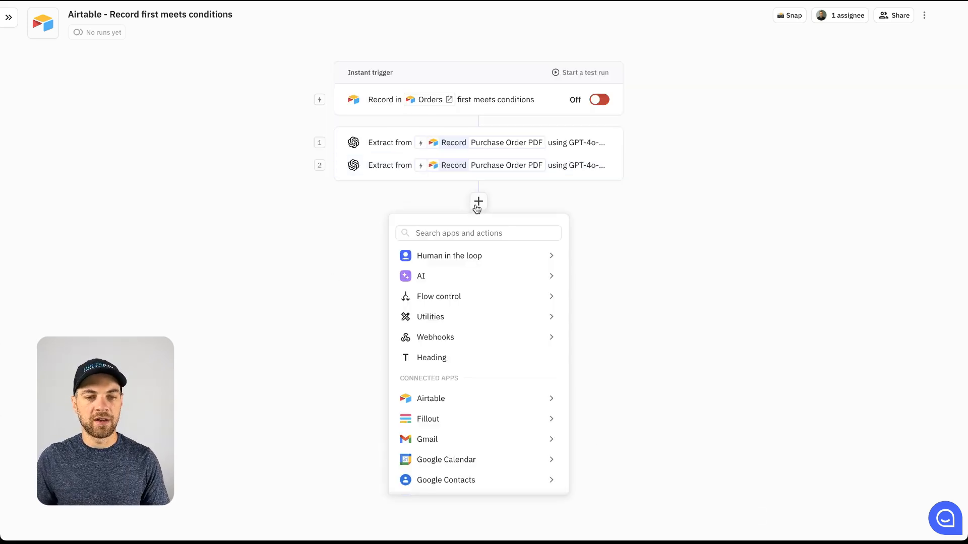
pyautogui.moveTo(454, 297)
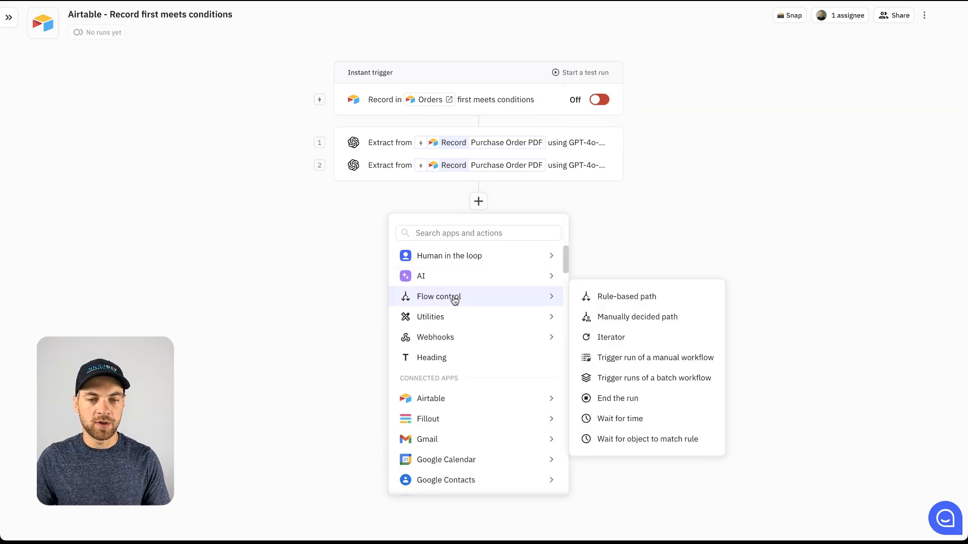
pyautogui.click(637, 338)
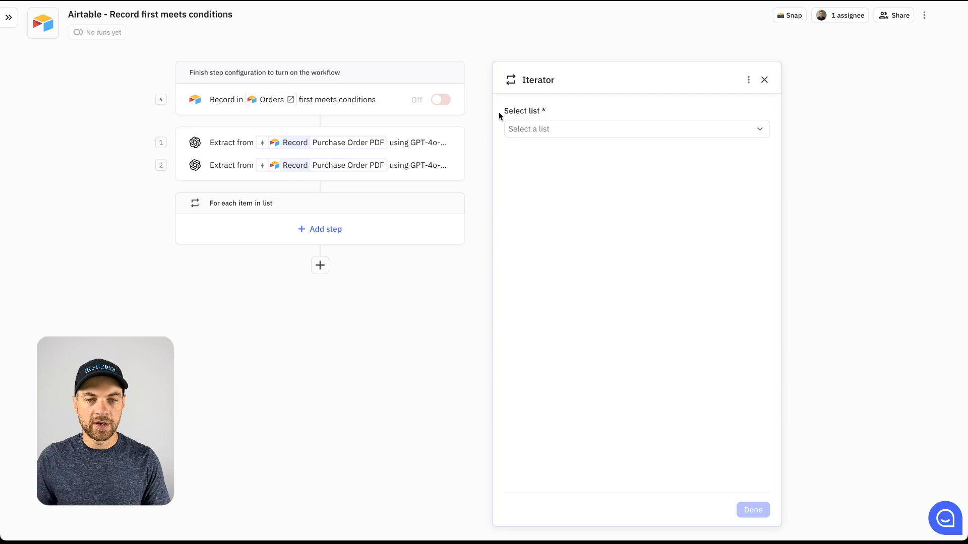
# Set the Iterator to loop over the lineItems list from the second model response.
pyautogui.click(523, 130)
pyautogui.moveTo(574, 210)
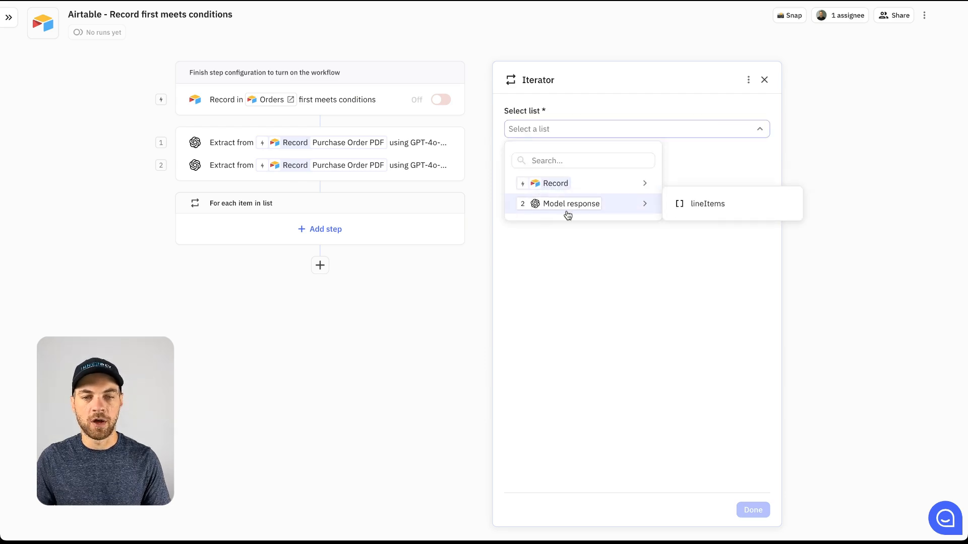
pyautogui.click(694, 208)
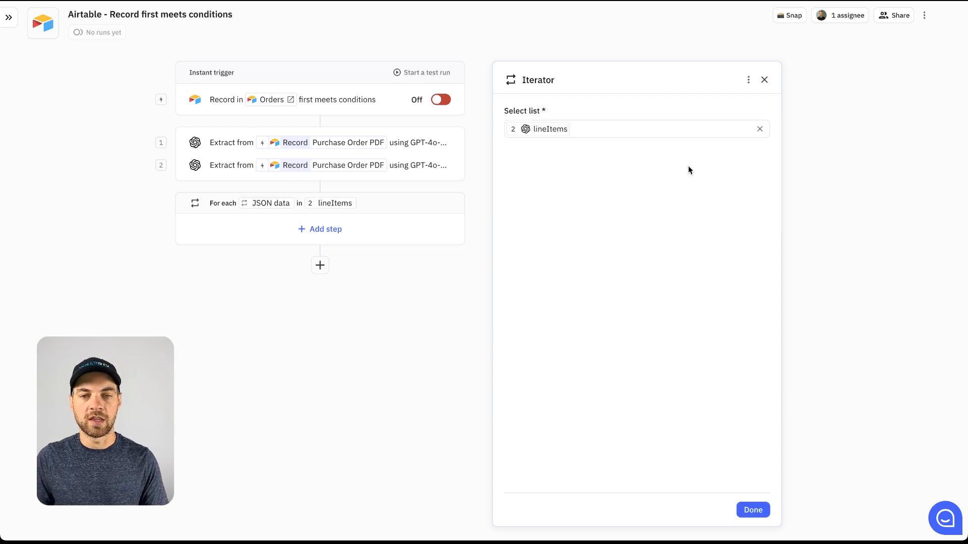
pyautogui.click(759, 512)
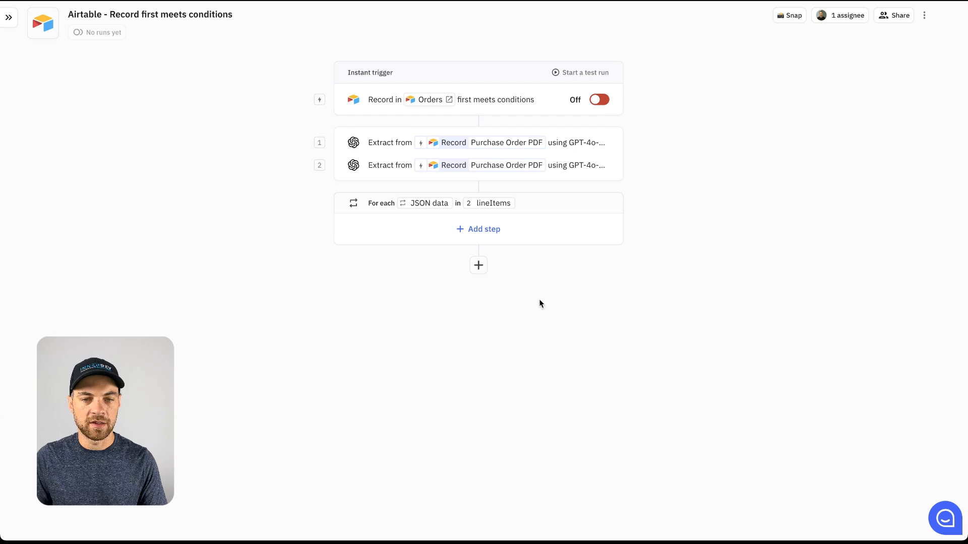
# Add an Airtable Add record step inside the iterator, targeting the Items table.
pyautogui.click(489, 233)
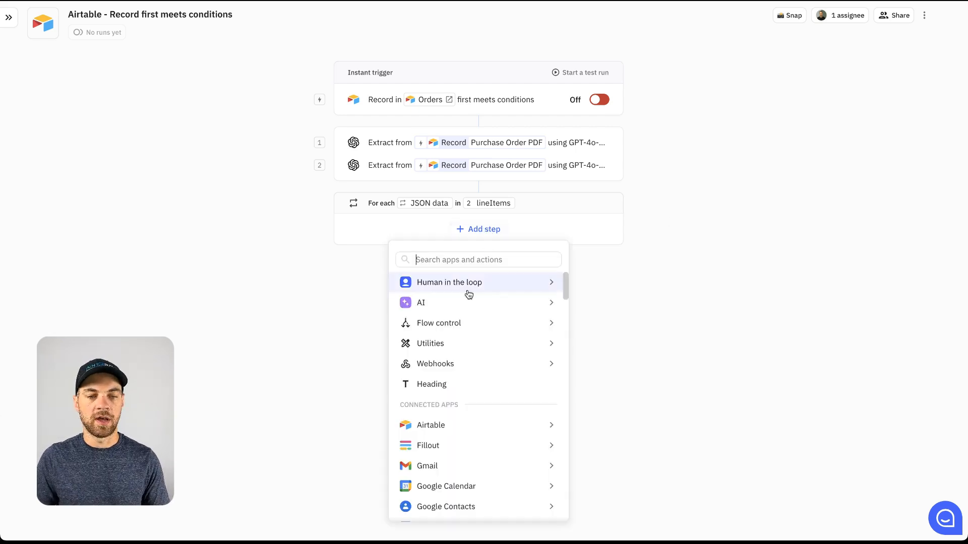
pyautogui.moveTo(466, 426)
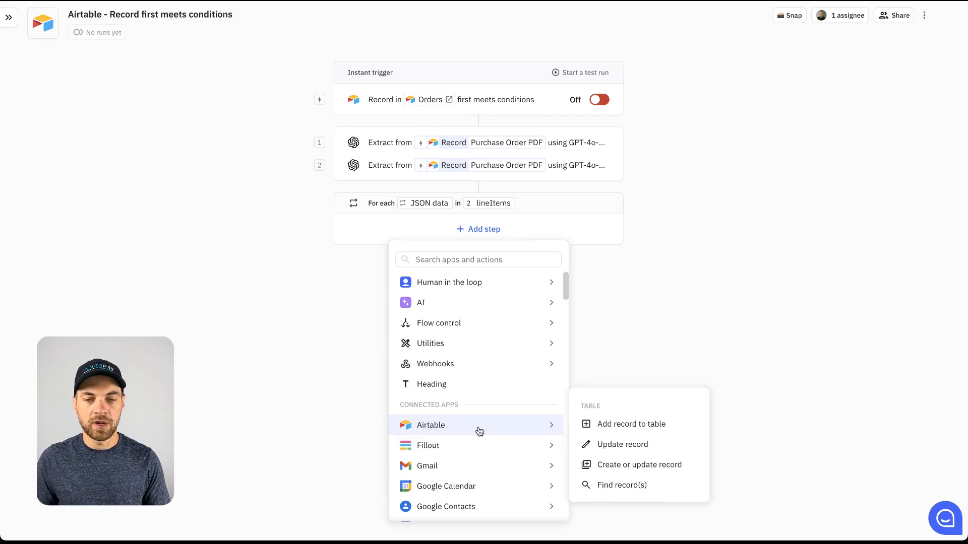
pyautogui.click(622, 427)
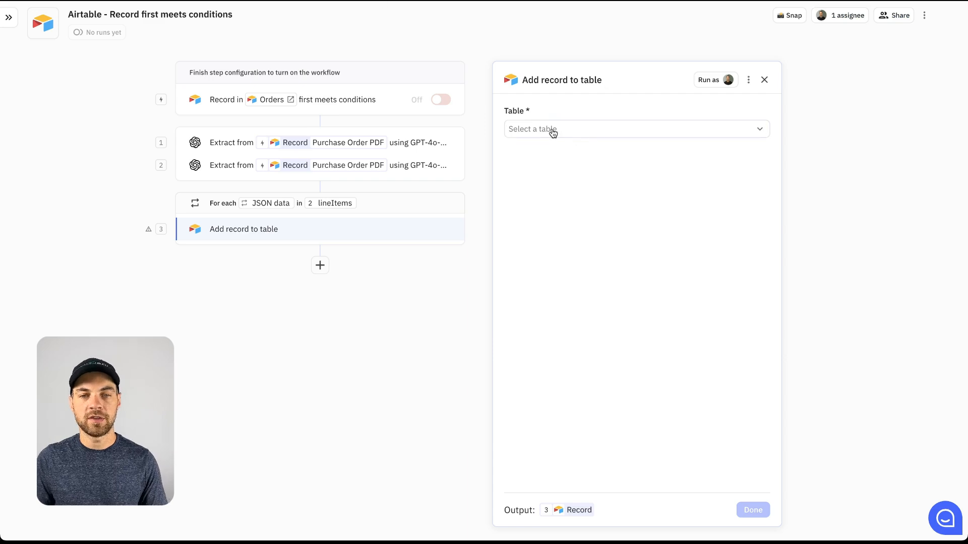
pyautogui.click(552, 130)
pyautogui.click(564, 229)
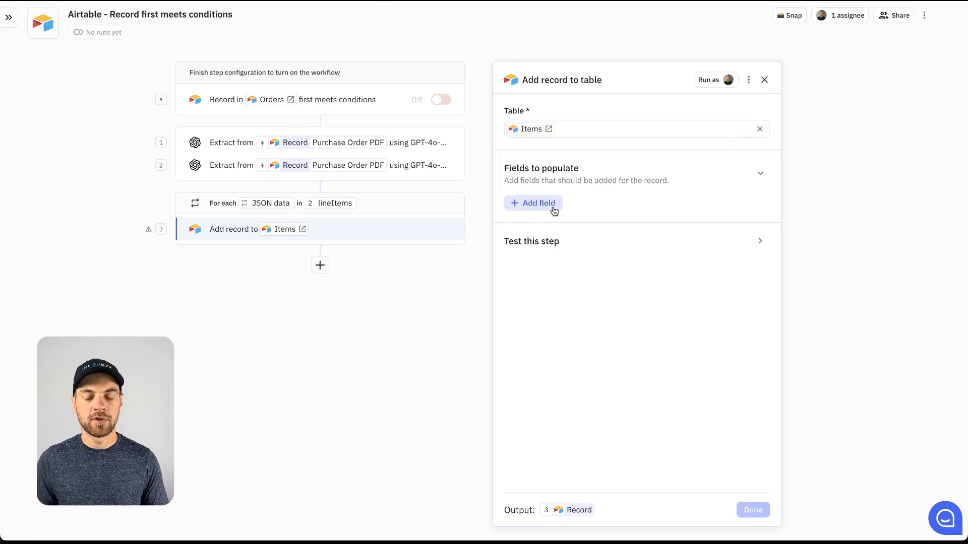
# Add Item Description, Quantity and Rate as fields to populate for the new Items record.
pyautogui.click(554, 210)
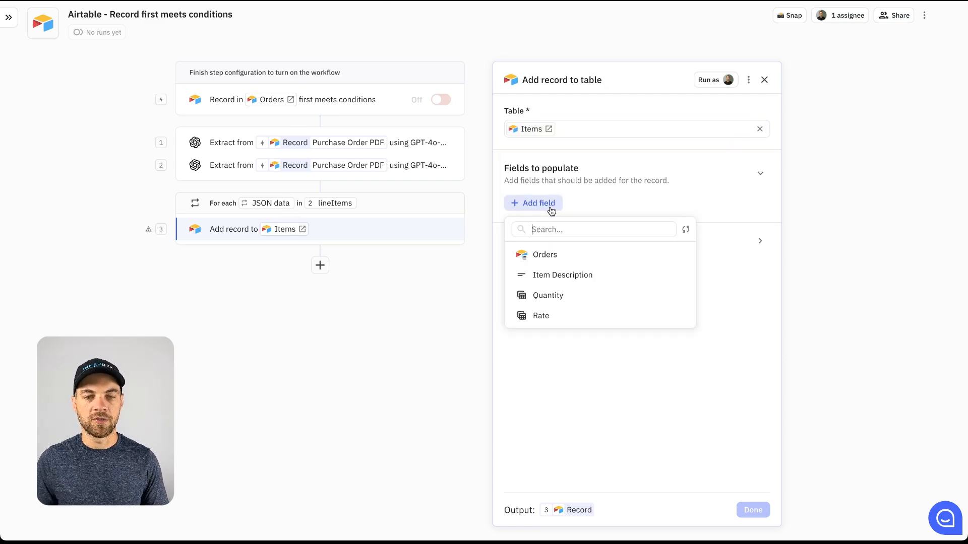
pyautogui.click(558, 277)
pyautogui.click(547, 248)
pyautogui.click(562, 318)
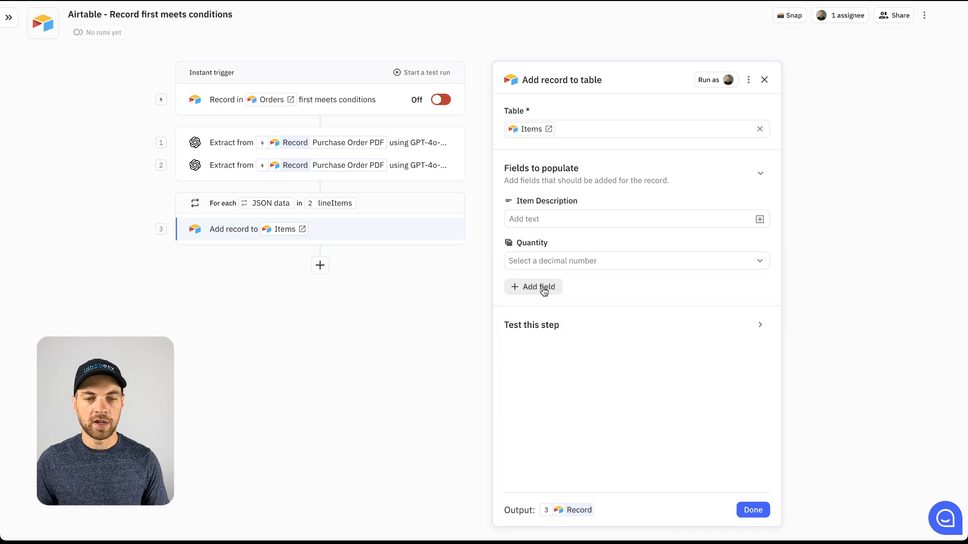
pyautogui.click(549, 287)
pyautogui.click(552, 361)
# Add the Orders field to the new Items record and link it to the trigger record.
pyautogui.click(537, 328)
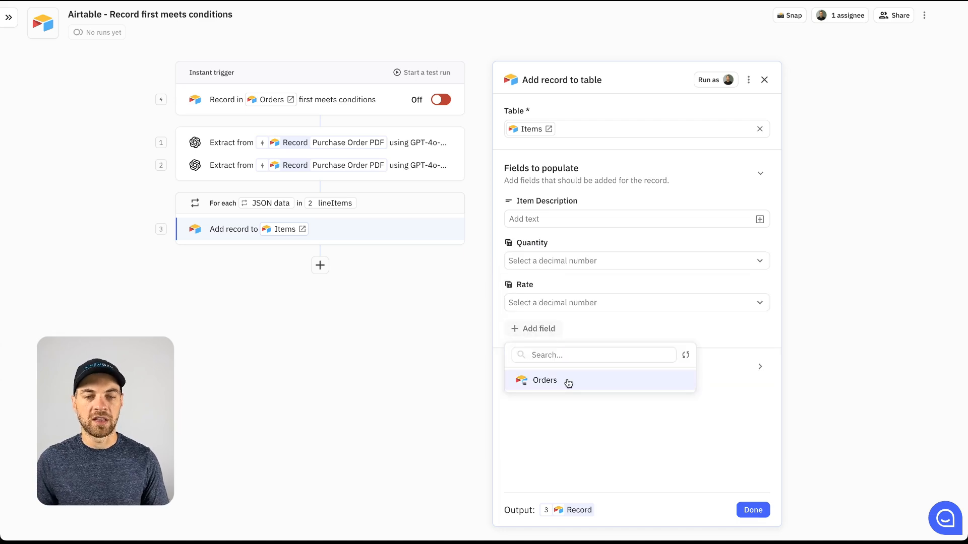
pyautogui.click(568, 381)
pyautogui.click(651, 350)
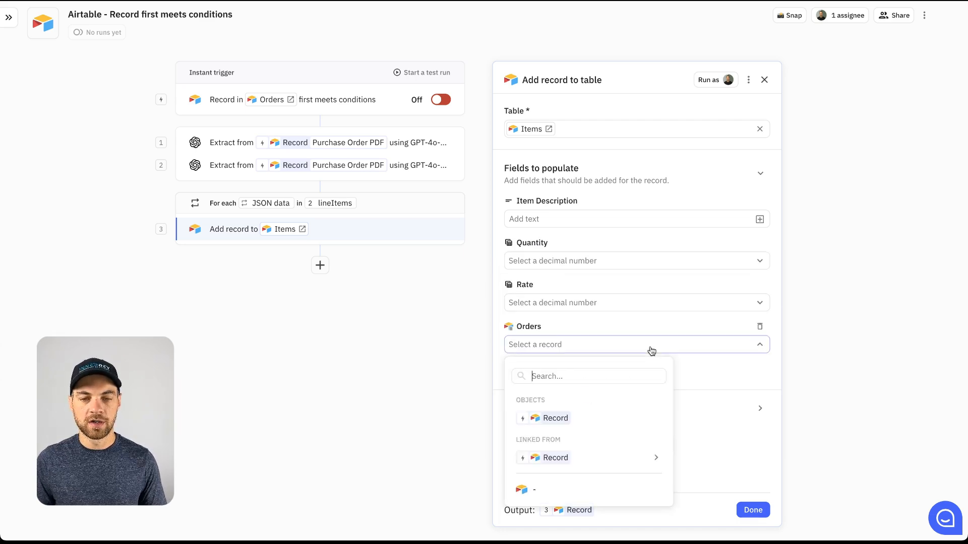
pyautogui.click(565, 420)
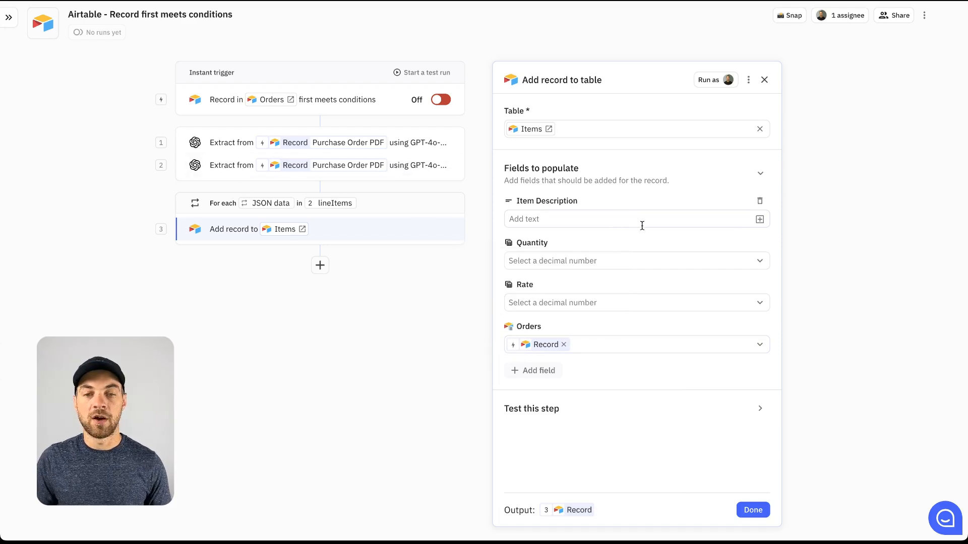
# Map Item Description, Quantity and Rate to the iterator JSON data's Item, Quantity and Rate, and finish the Add record step.
pyautogui.click(760, 220)
pyautogui.moveTo(692, 323)
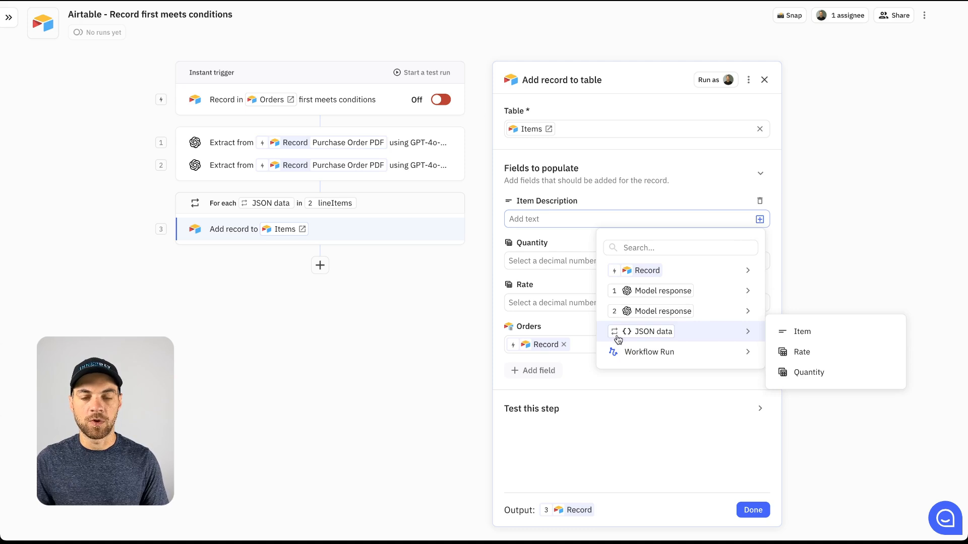
pyautogui.click(803, 331)
pyautogui.click(750, 268)
pyautogui.moveTo(588, 378)
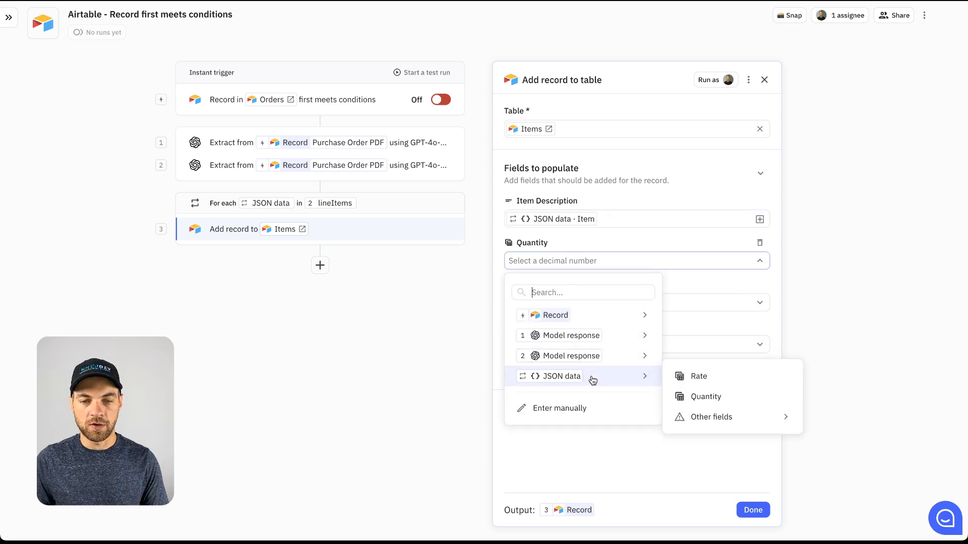
pyautogui.click(707, 396)
pyautogui.click(626, 305)
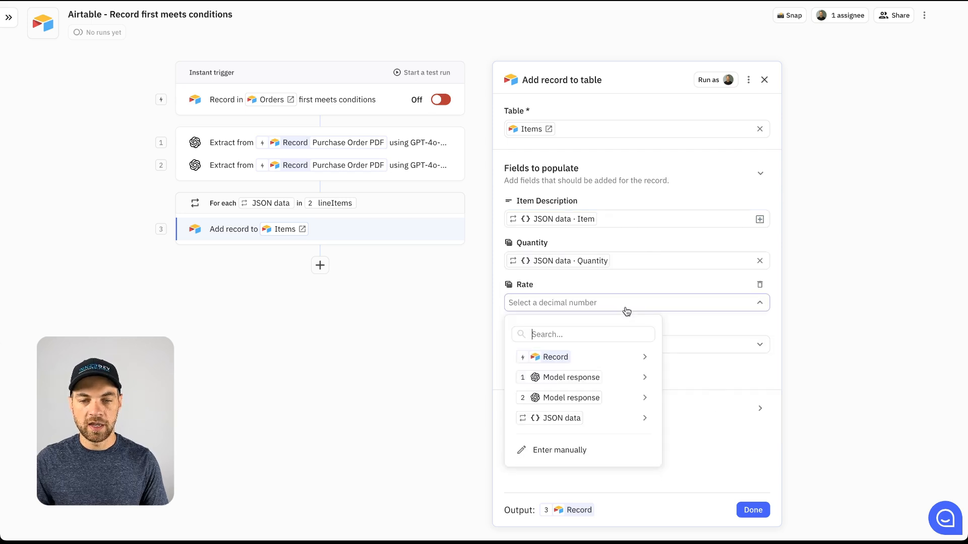
pyautogui.moveTo(624, 432)
pyautogui.moveTo(733, 460)
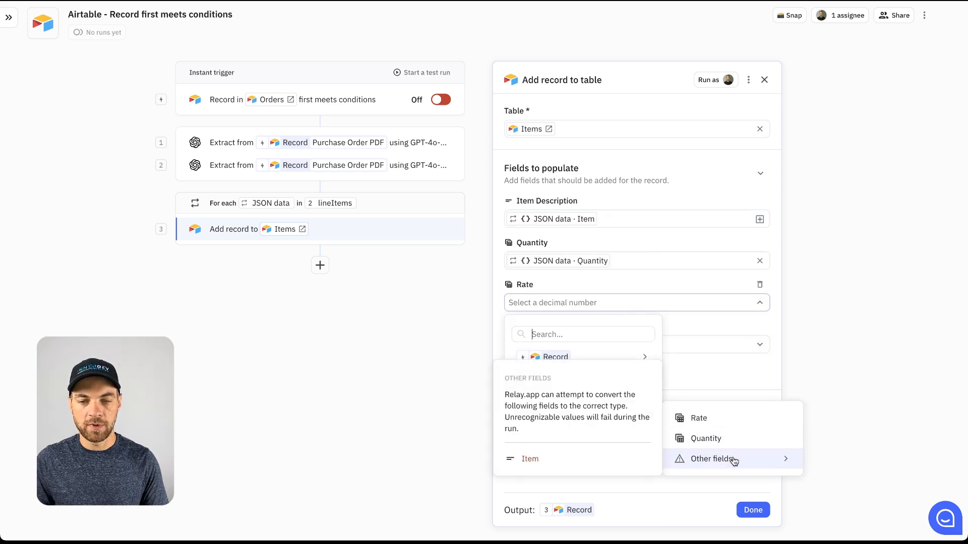
pyautogui.click(714, 419)
pyautogui.click(753, 510)
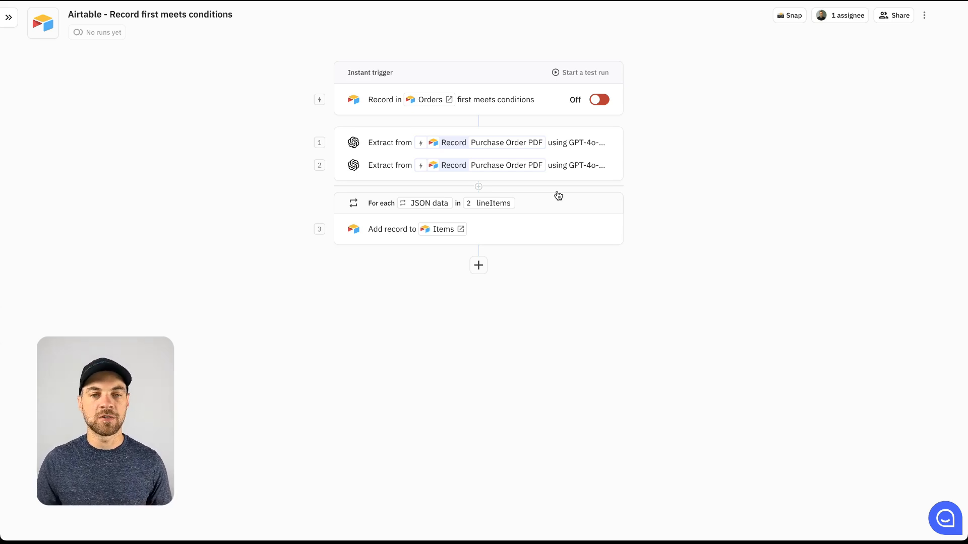
# Check the trigger settings, and create and start a test run of the workflow using the example order record.
pyautogui.click(559, 72)
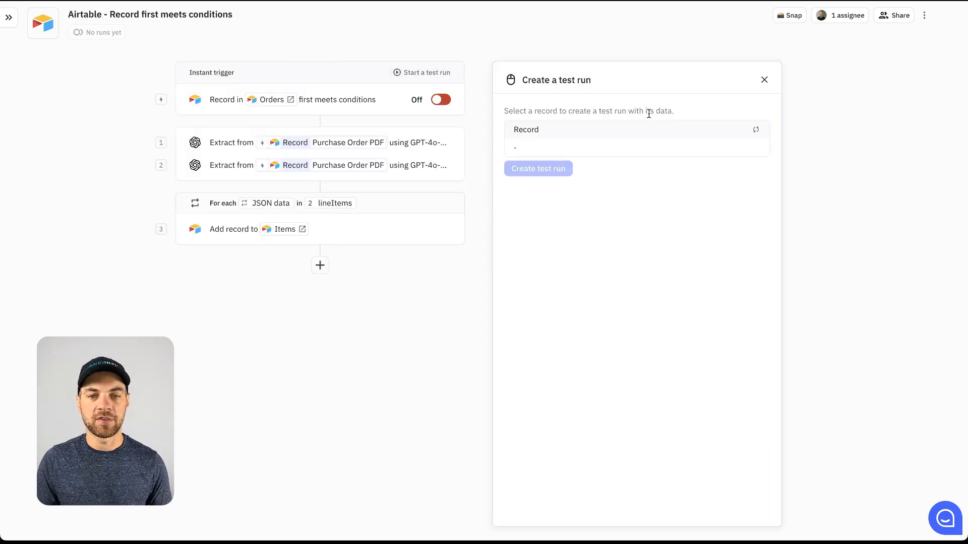
pyautogui.click(694, 146)
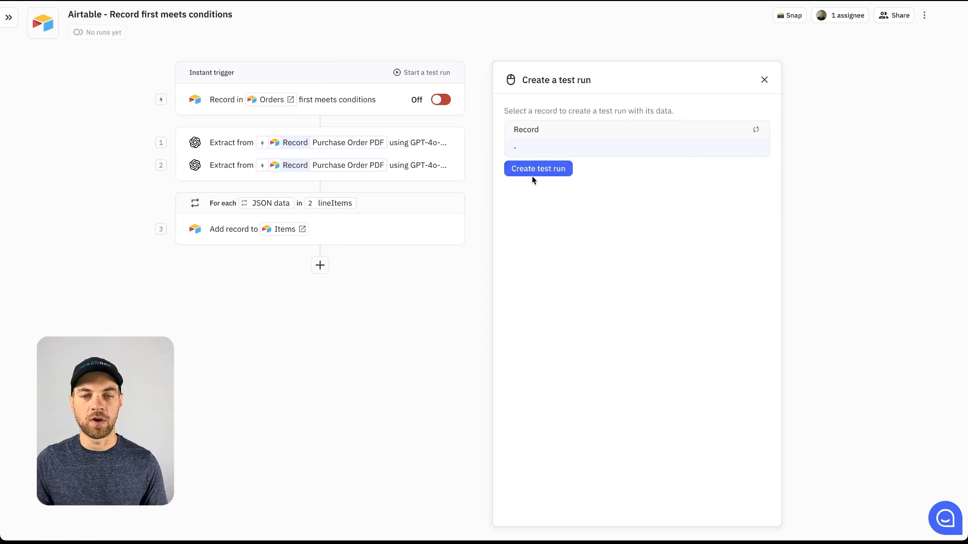
pyautogui.click(322, 100)
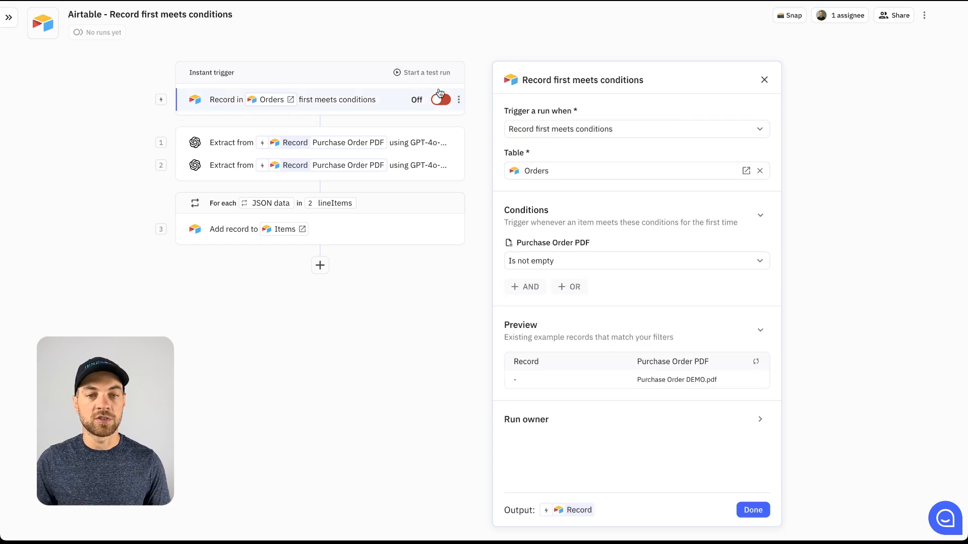
pyautogui.click(404, 73)
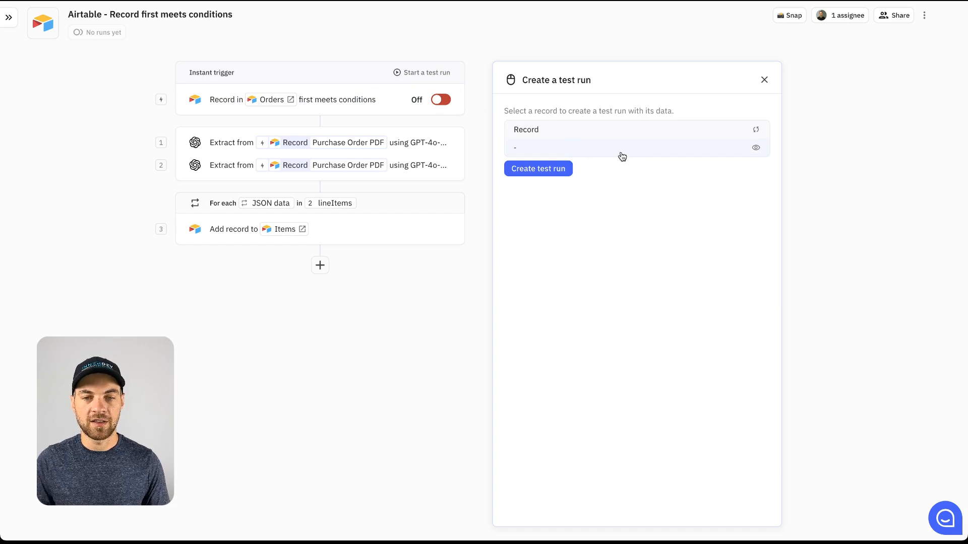
pyautogui.click(538, 171)
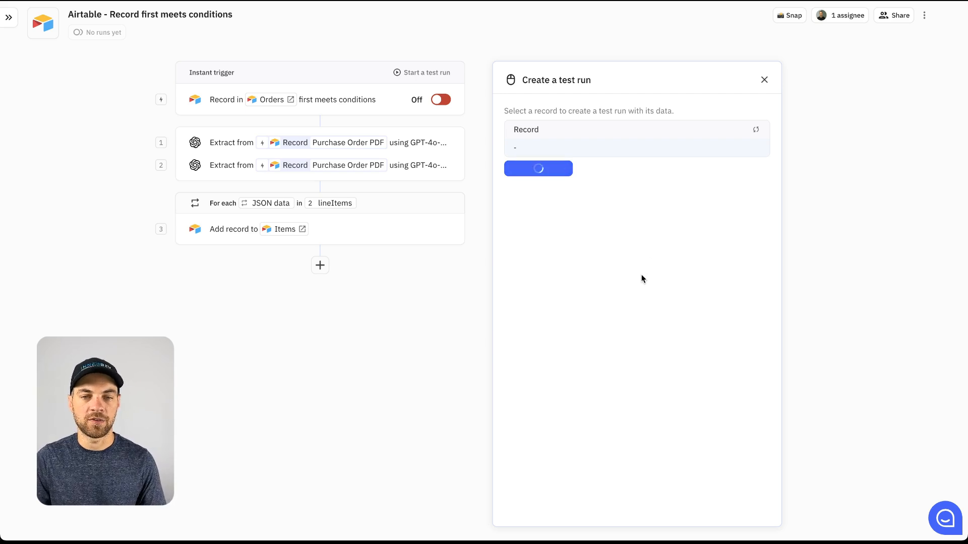
pyautogui.click(667, 78)
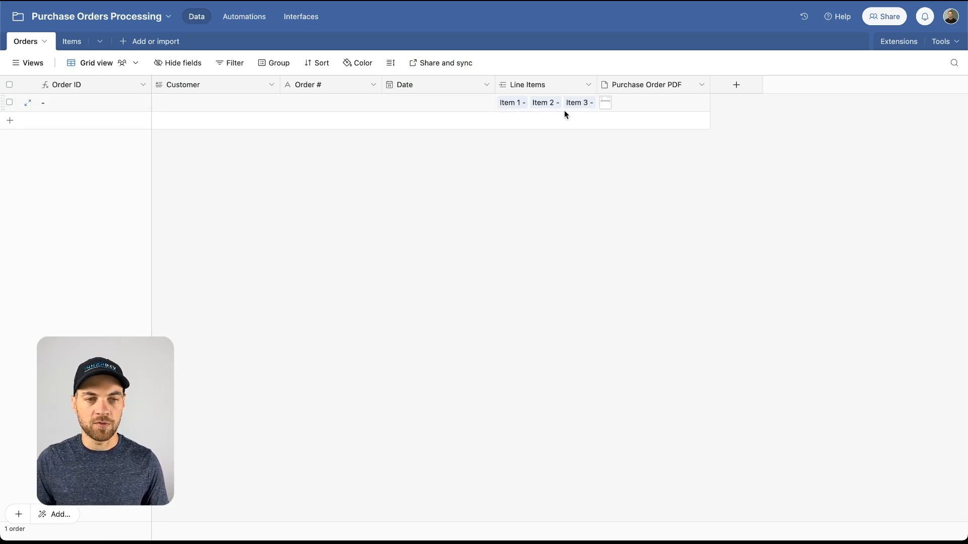
# In Airtable's Items table, format the Amount formula field as currency in dollars with two decimal places.
pyautogui.click(71, 42)
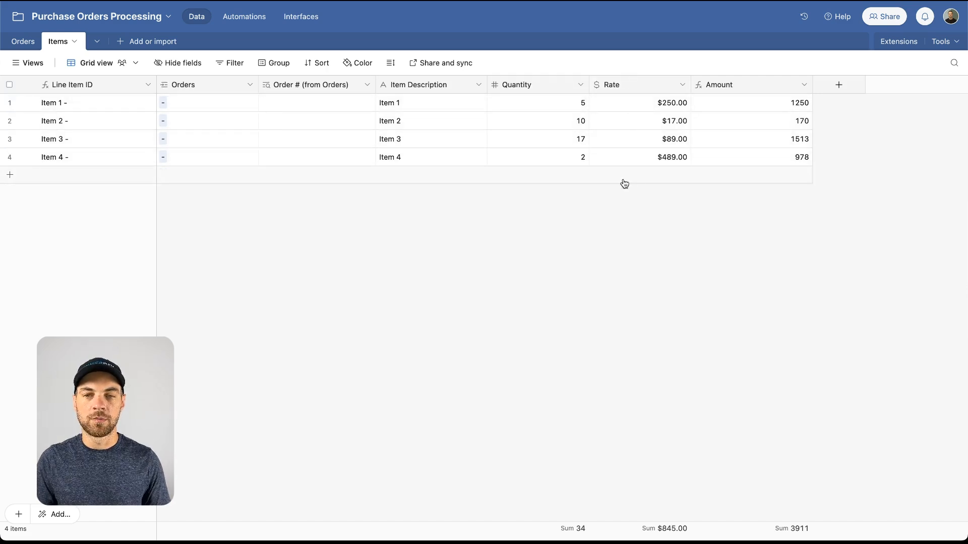
pyautogui.doubleClick(736, 85)
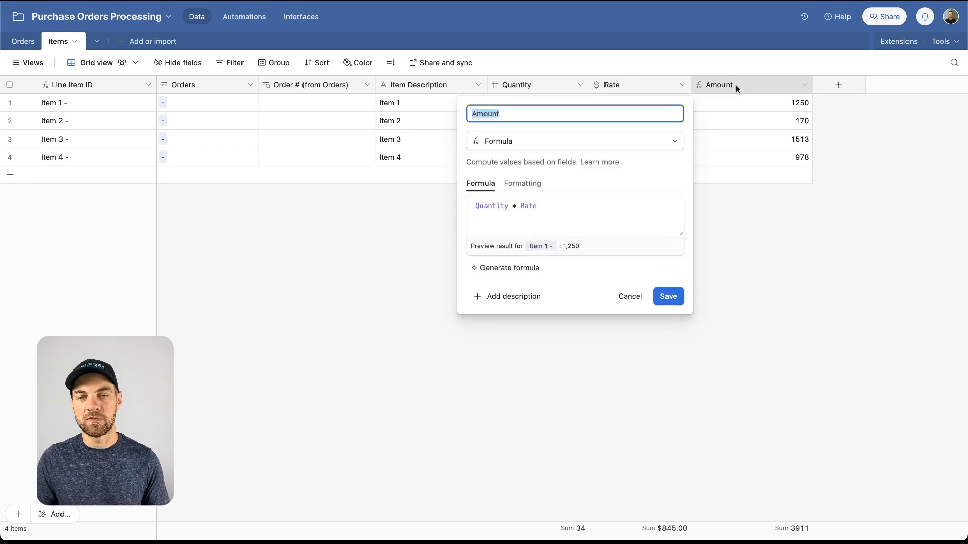
pyautogui.click(519, 185)
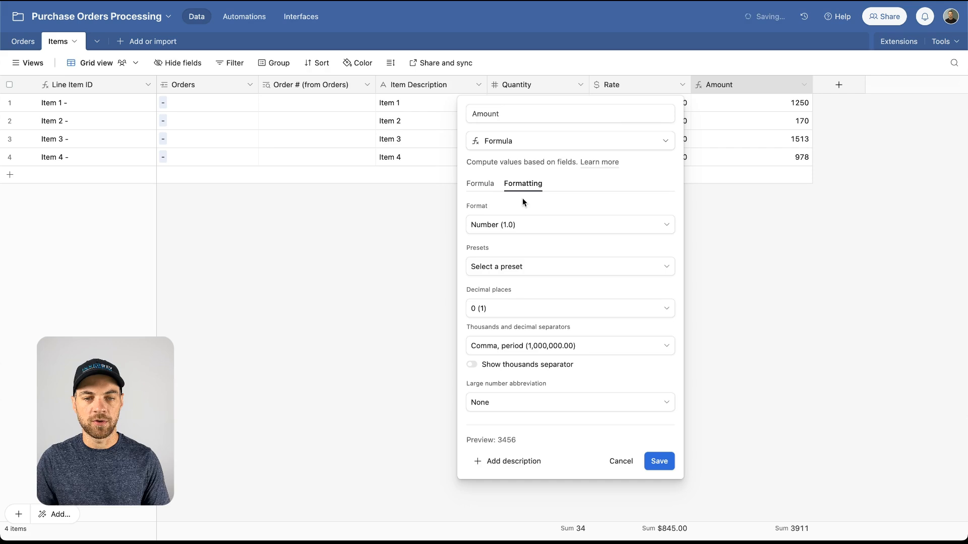
pyautogui.click(522, 228)
pyautogui.click(525, 288)
pyautogui.click(656, 479)
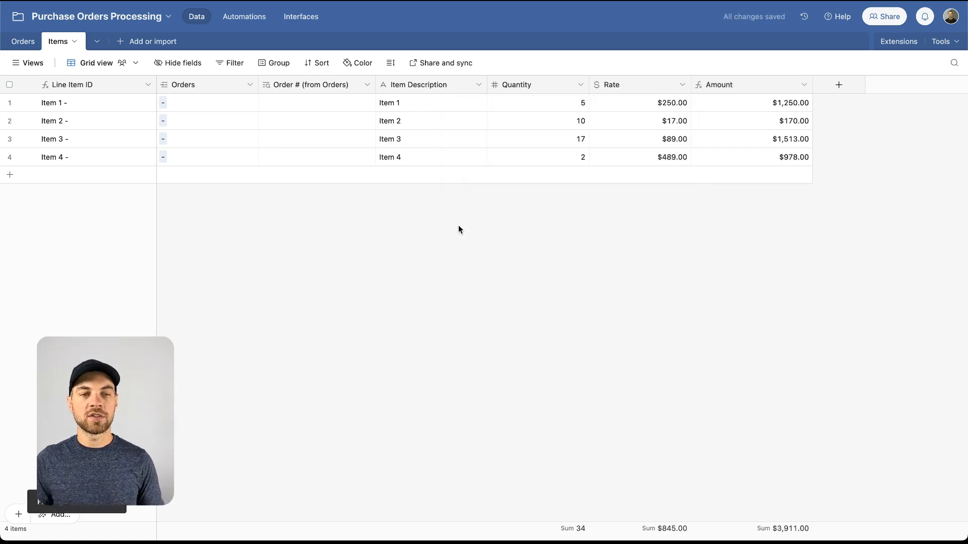
# Check the Orders table, switch to the completed Relay.app run, and examine the first Extract step's output fields.
pyautogui.click(20, 42)
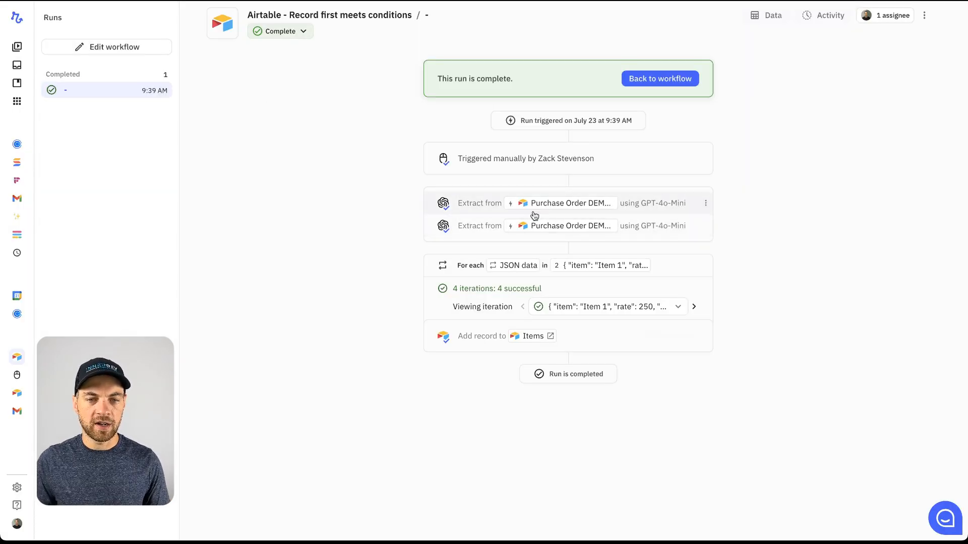
pyautogui.click(465, 205)
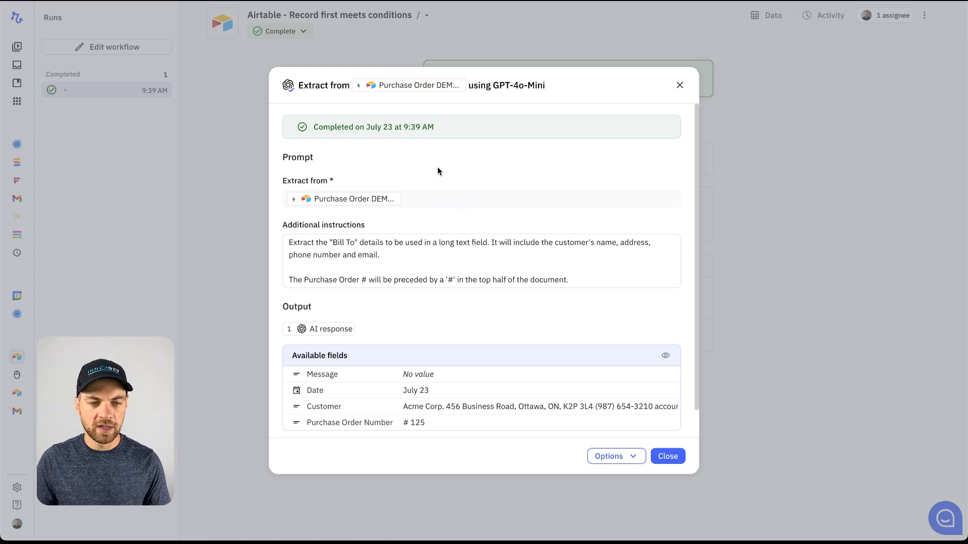
pyautogui.scroll(-2, 438, 172)
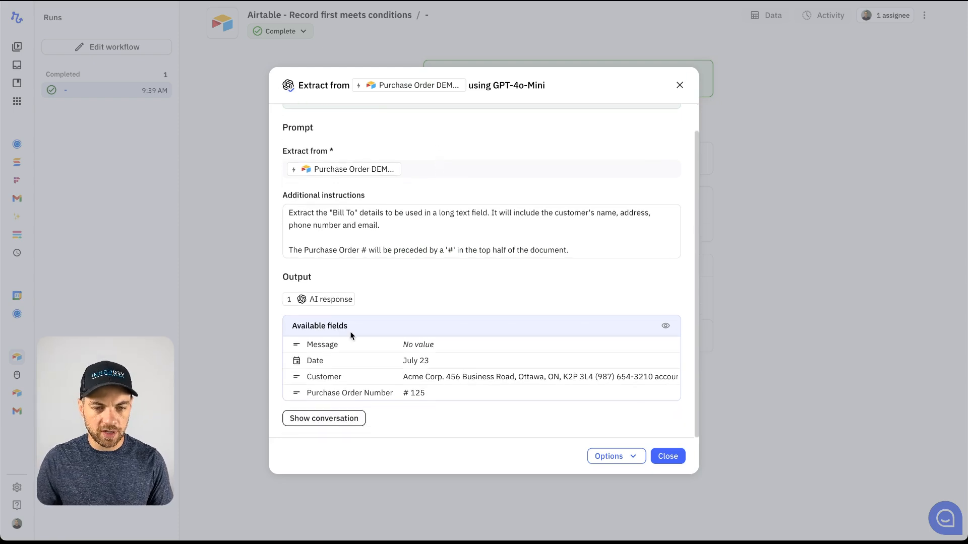
# Examine the first Extract step's conversation history and its date output, and close the step details.
pyautogui.click(323, 418)
pyautogui.scroll(-15, 501, 307)
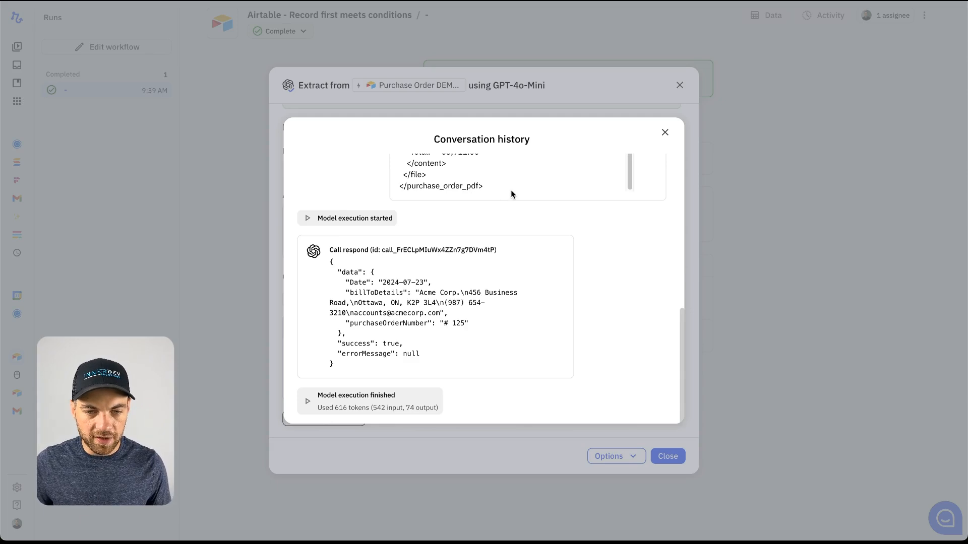
pyautogui.click(665, 133)
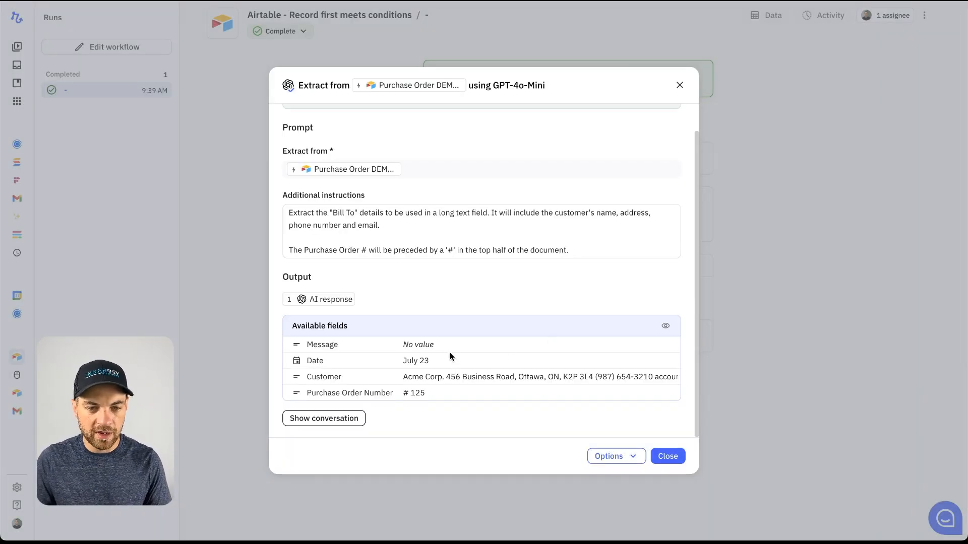
pyautogui.tripleClick(434, 364)
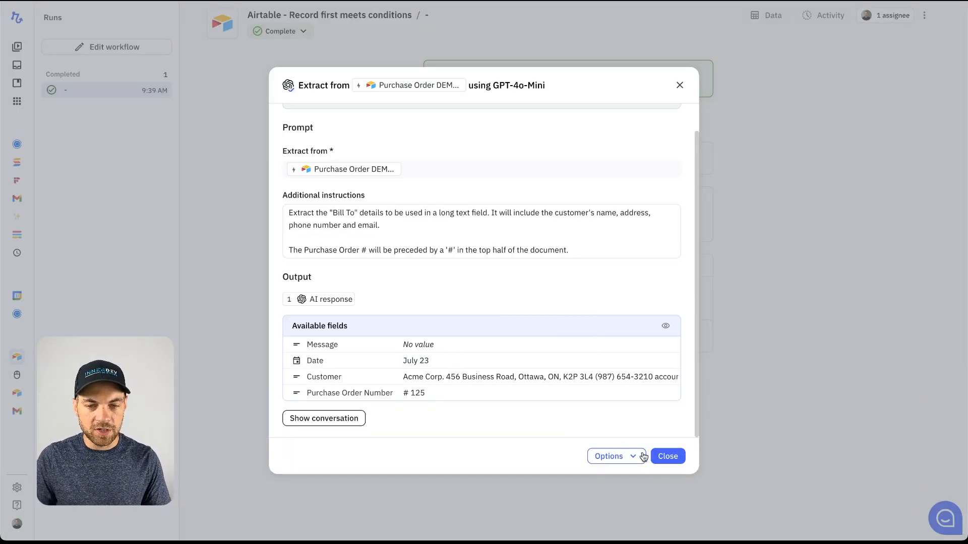
pyautogui.click(668, 456)
# Return to editing the workflow and add an Airtable Update record step after the second Extract step, targeting the trigger Record.
pyautogui.click(660, 78)
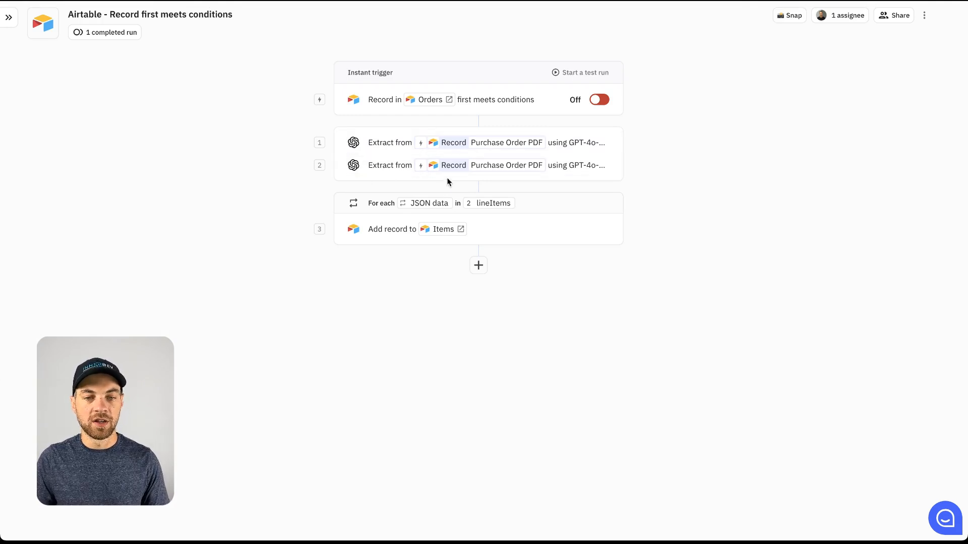
pyautogui.click(478, 176)
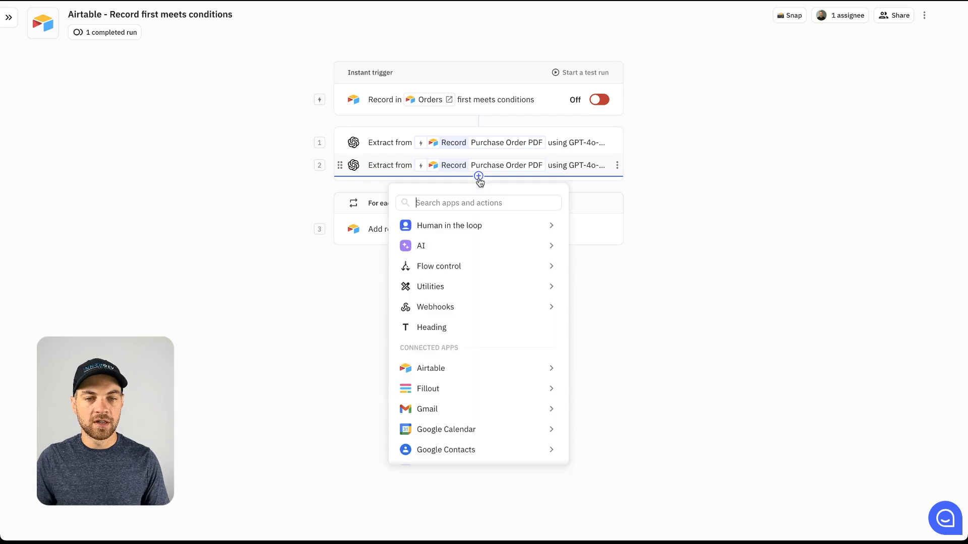
pyautogui.moveTo(459, 369)
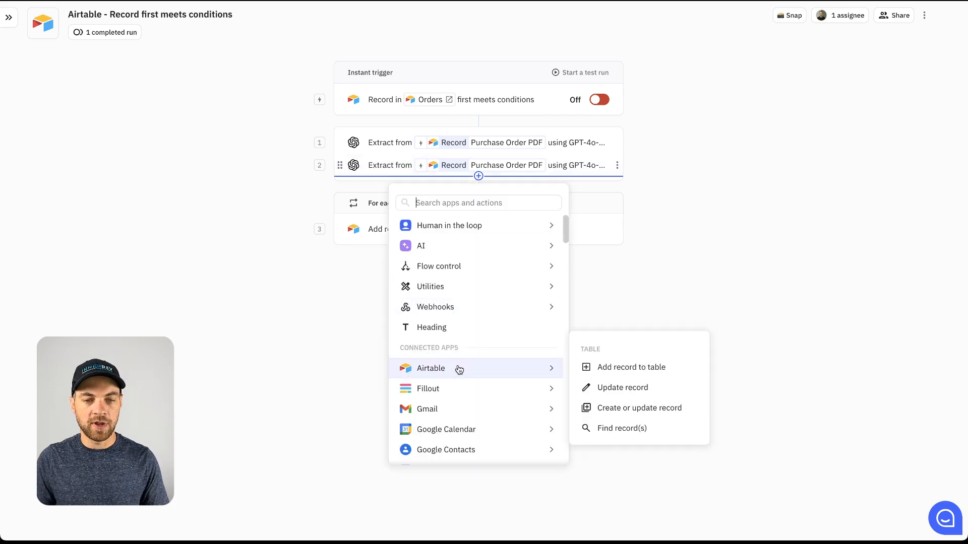
pyautogui.click(635, 388)
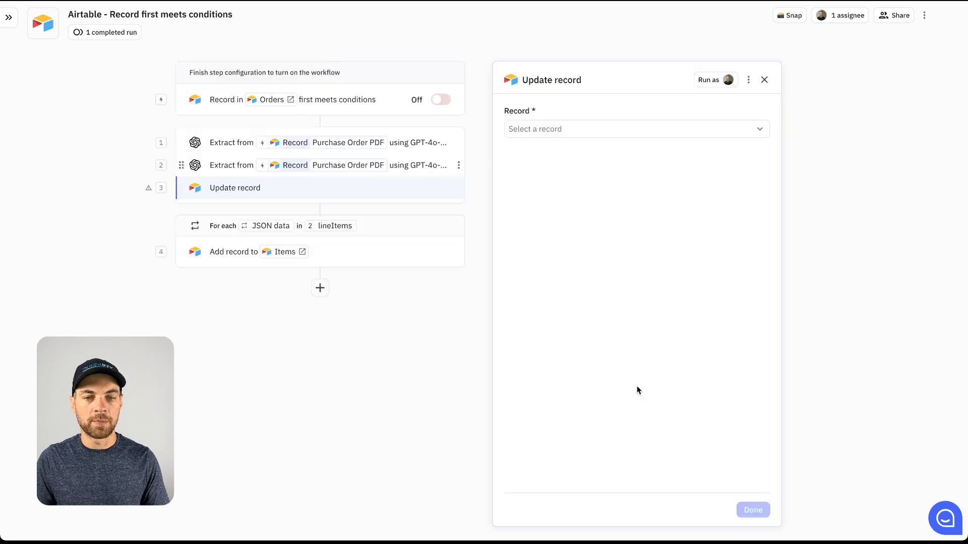
pyautogui.click(547, 132)
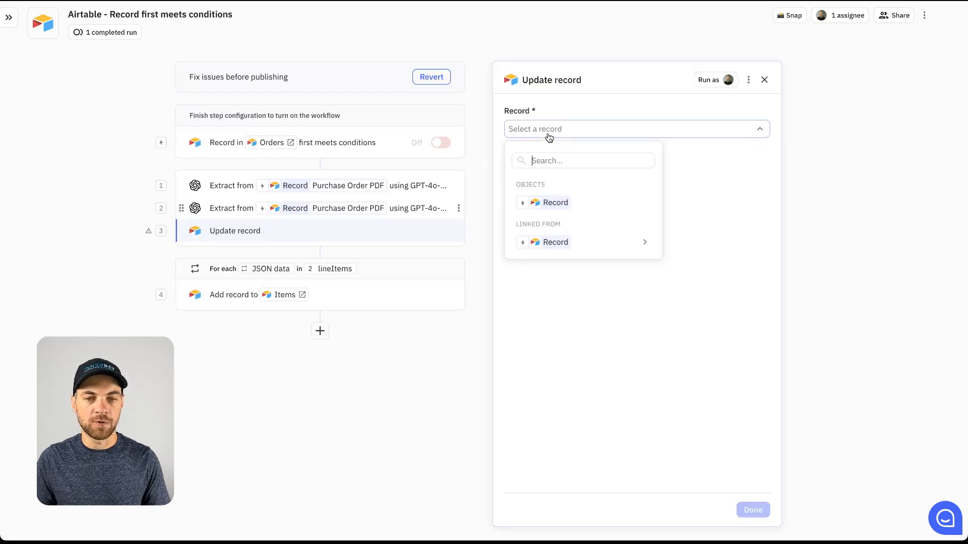
pyautogui.click(534, 202)
# Add the Customer, Order # and Date fields to the fields to update in the Update record step.
pyautogui.click(537, 206)
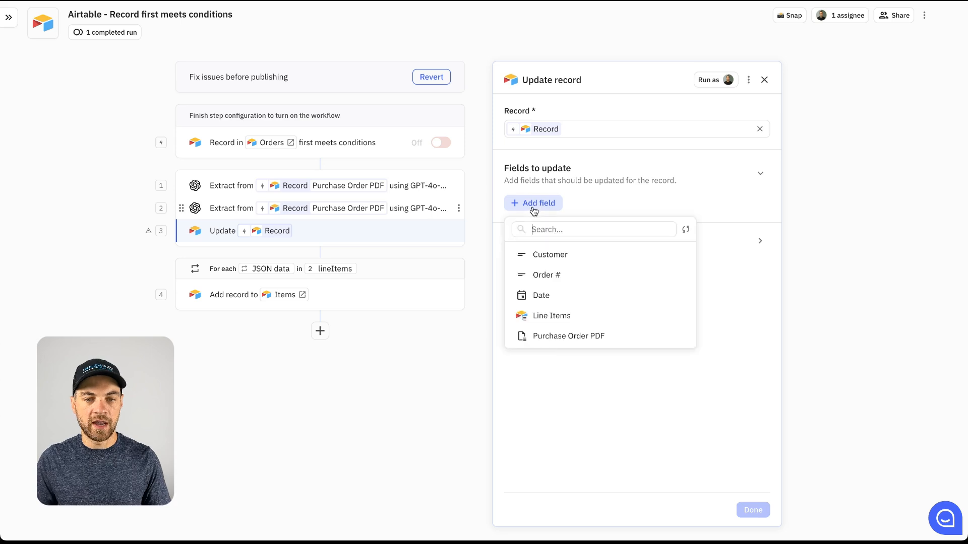
pyautogui.click(543, 259)
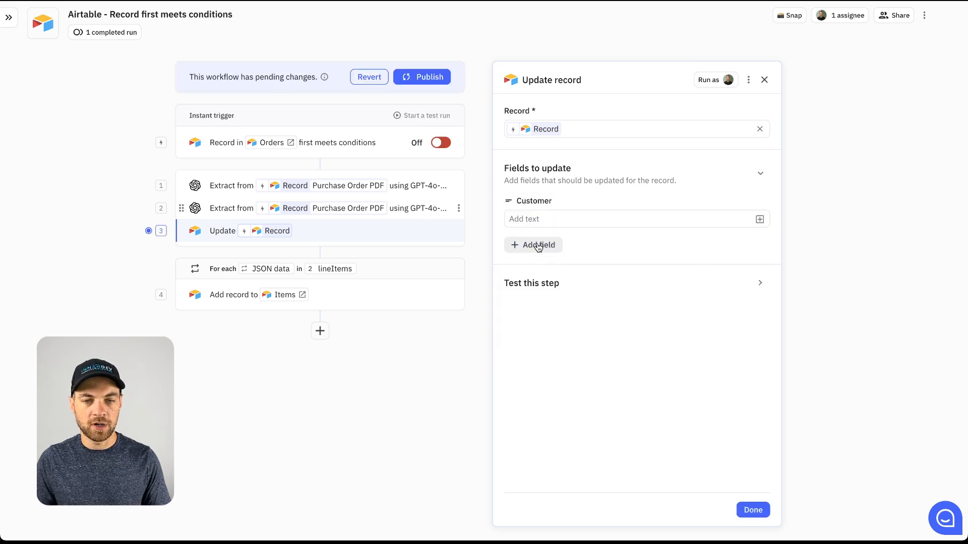
pyautogui.click(537, 244)
pyautogui.click(545, 299)
pyautogui.click(540, 287)
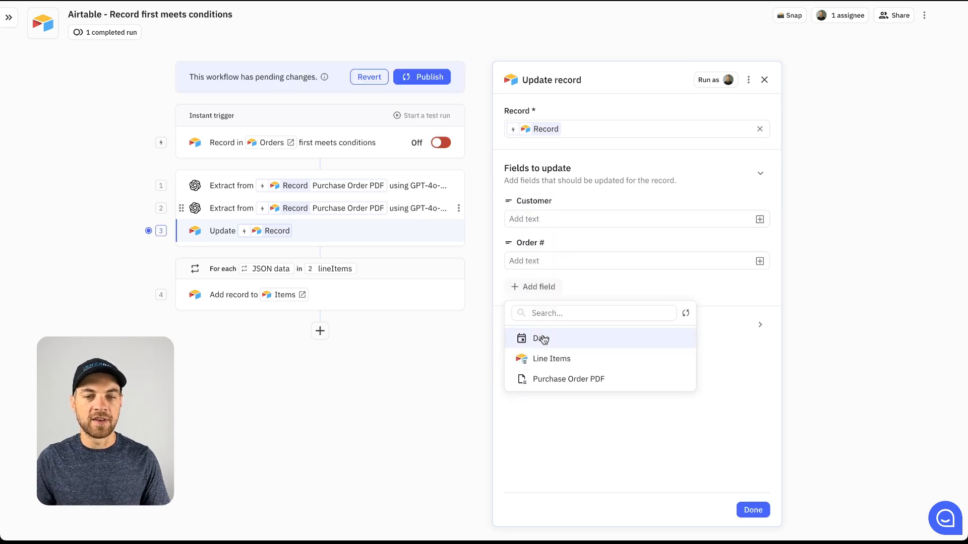
pyautogui.click(542, 339)
# Map Customer and Order # to the first model response's Customer and Purchase Order Number.
pyautogui.click(759, 220)
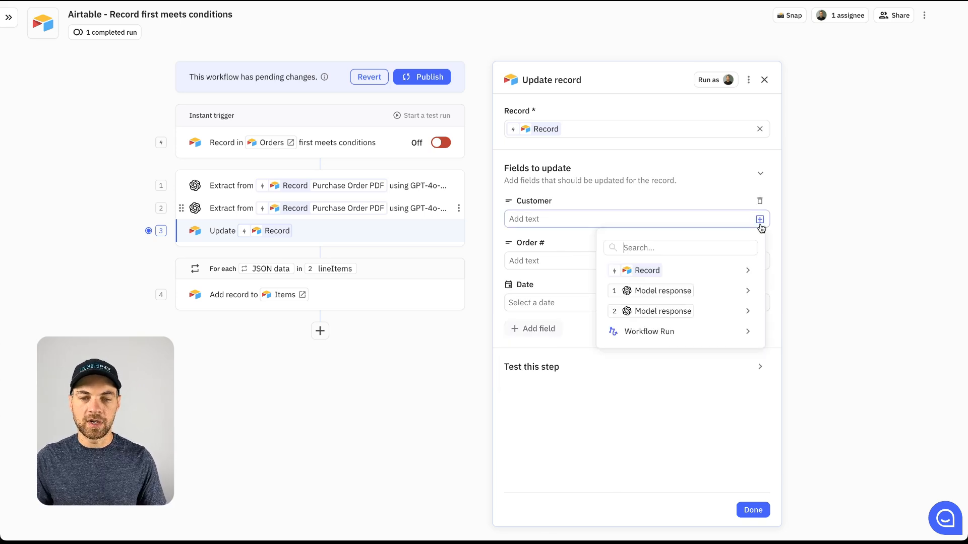
pyautogui.moveTo(717, 298)
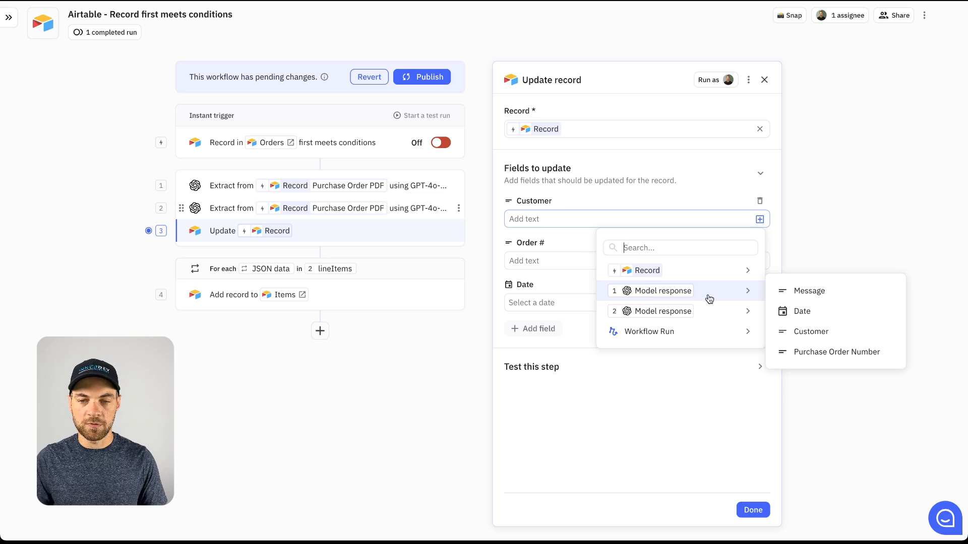
pyautogui.click(833, 334)
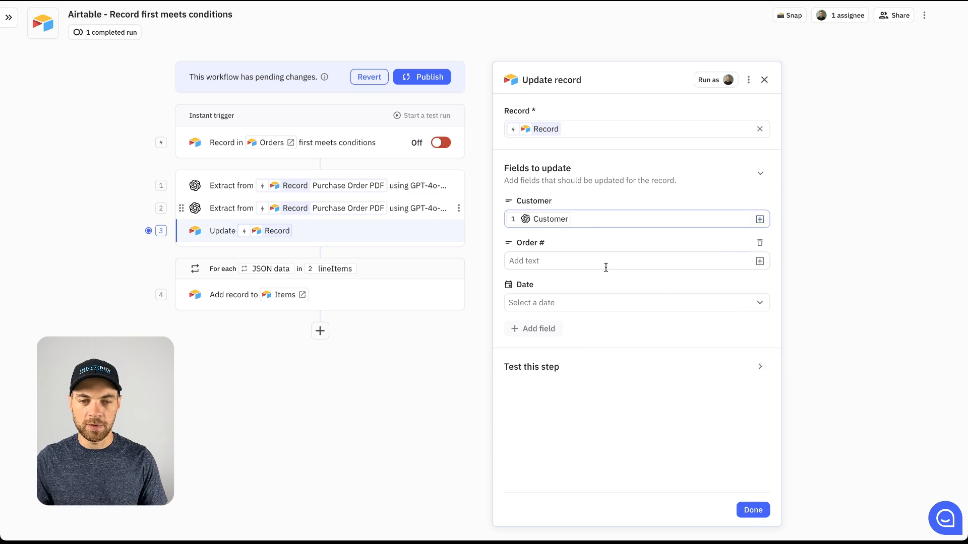
pyautogui.click(760, 262)
pyautogui.moveTo(724, 334)
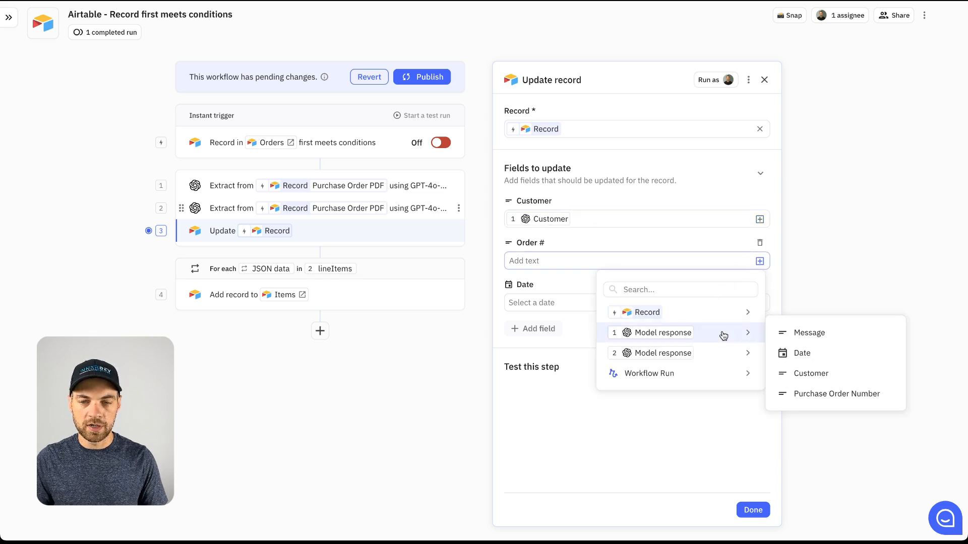
pyautogui.click(836, 402)
# Map the Date field to the first model response's Date, finish the Update record step and publish the workflow changes.
pyautogui.click(746, 307)
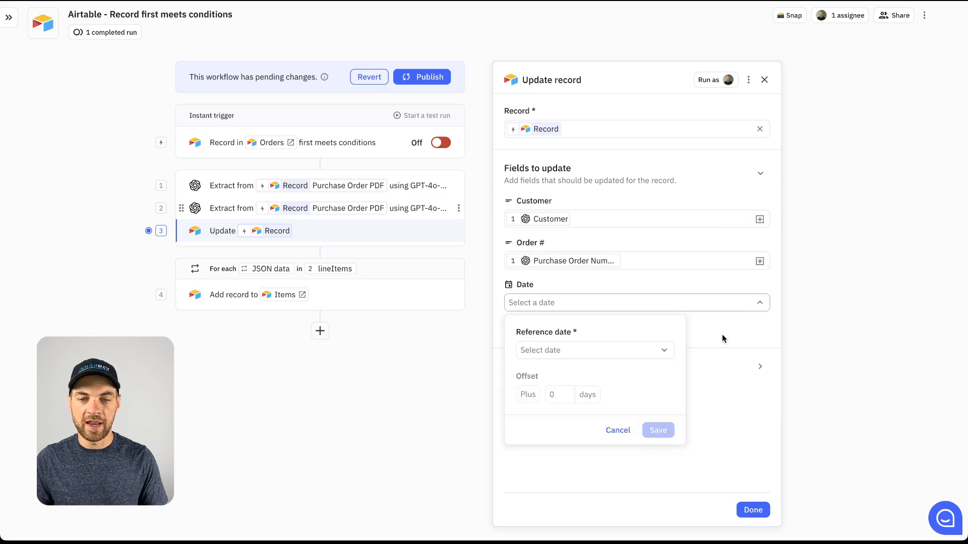
pyautogui.click(665, 351)
pyautogui.moveTo(588, 426)
pyautogui.click(704, 483)
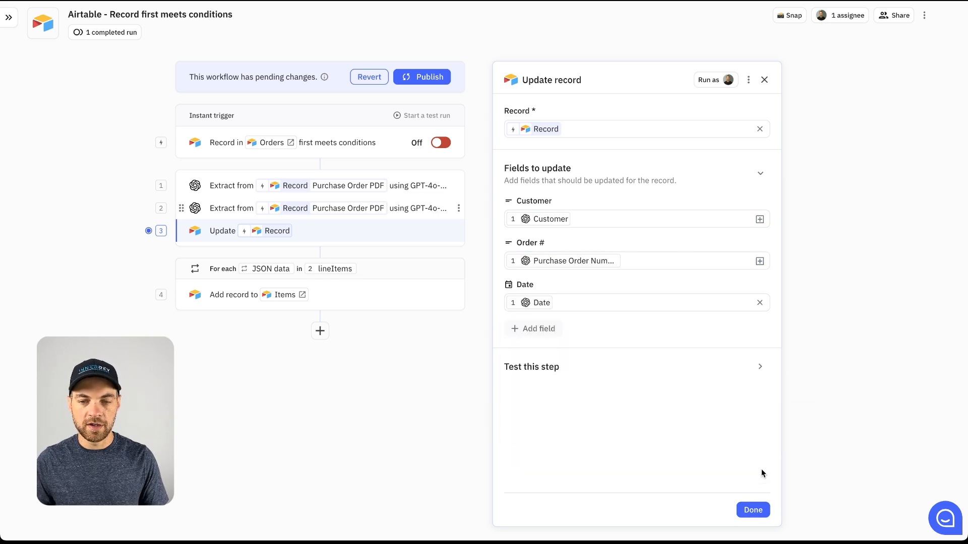
pyautogui.click(753, 510)
pyautogui.click(579, 81)
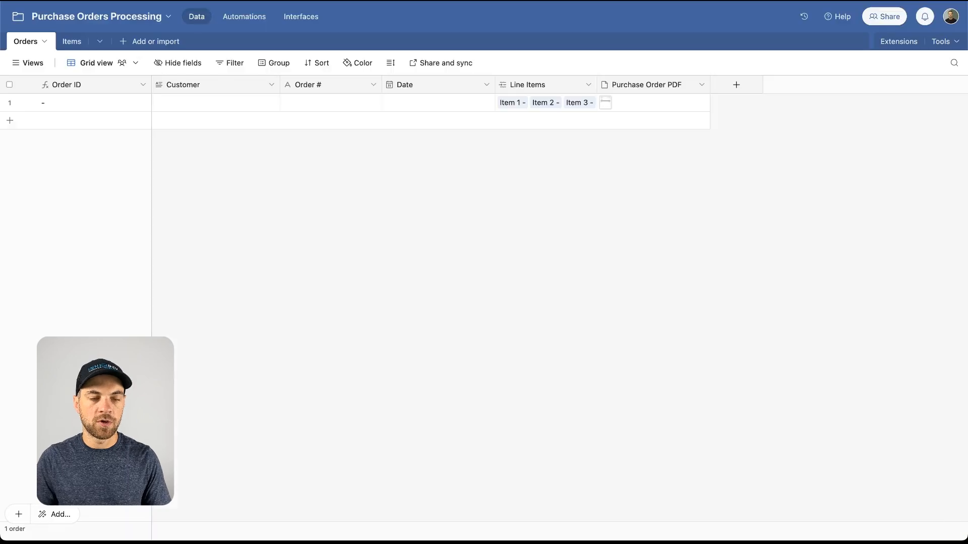
# In Airtable, delete all records from the Items table and return to the Orders table.
pyautogui.click(66, 43)
pyautogui.click(9, 85)
pyautogui.rightClick(80, 121)
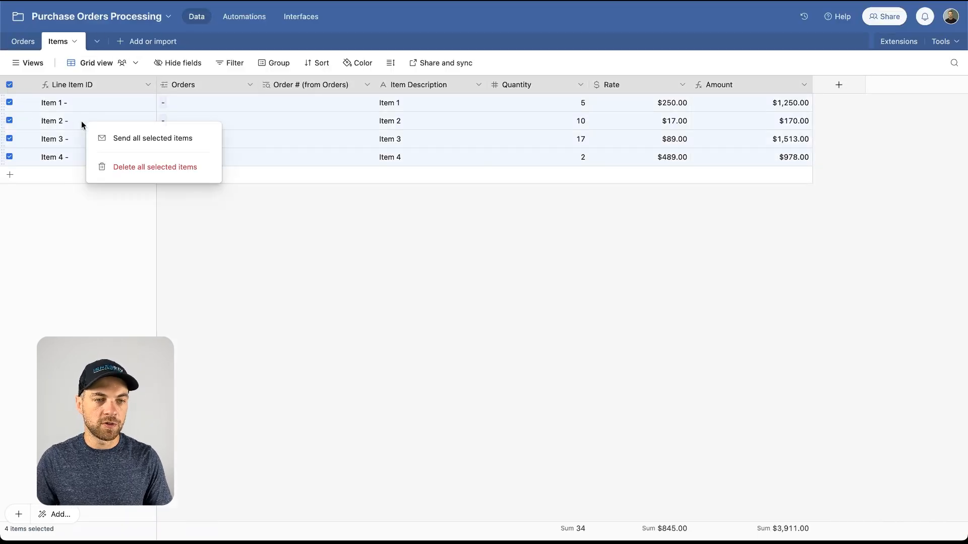
pyautogui.click(128, 168)
pyautogui.click(22, 42)
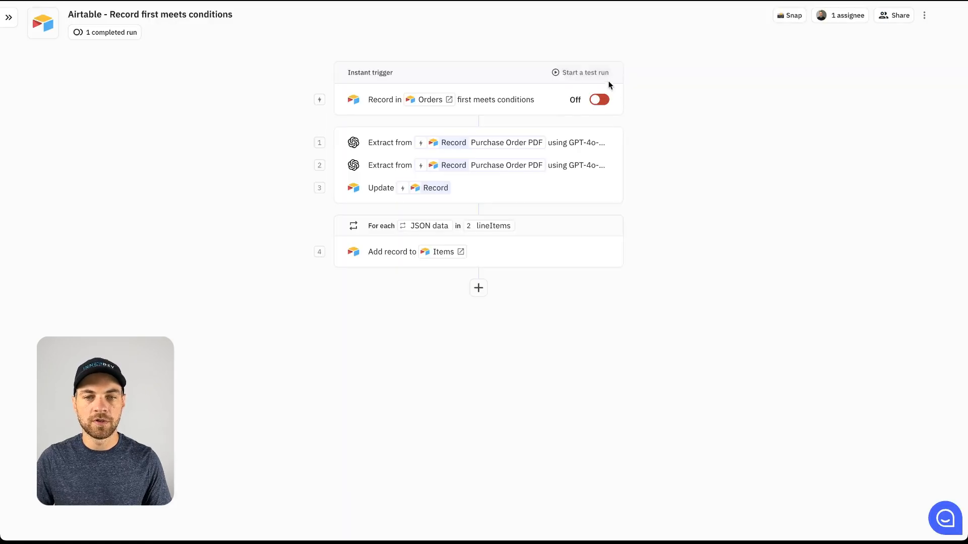
# In Relay.app, create and start a new test run of the workflow with the existing order record.
pyautogui.click(605, 77)
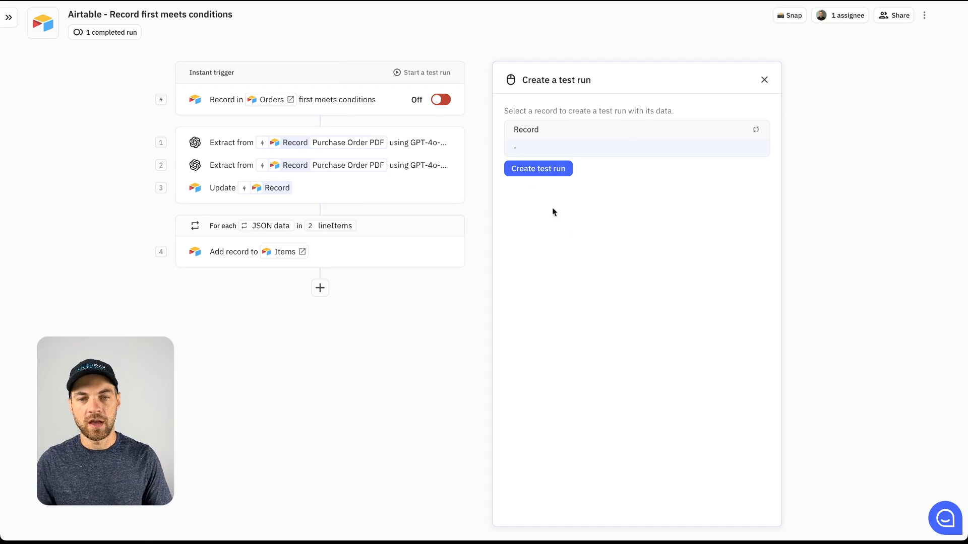
pyautogui.click(529, 177)
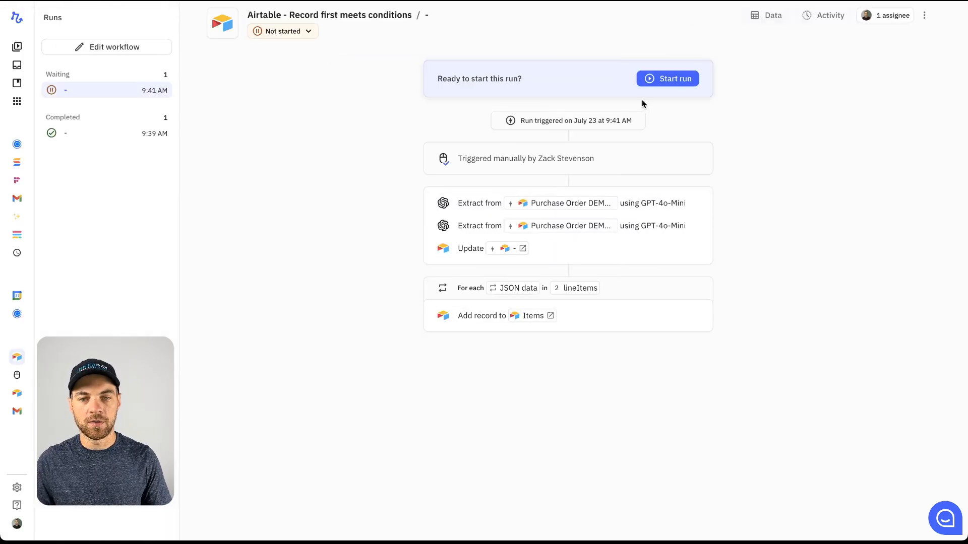
pyautogui.click(657, 83)
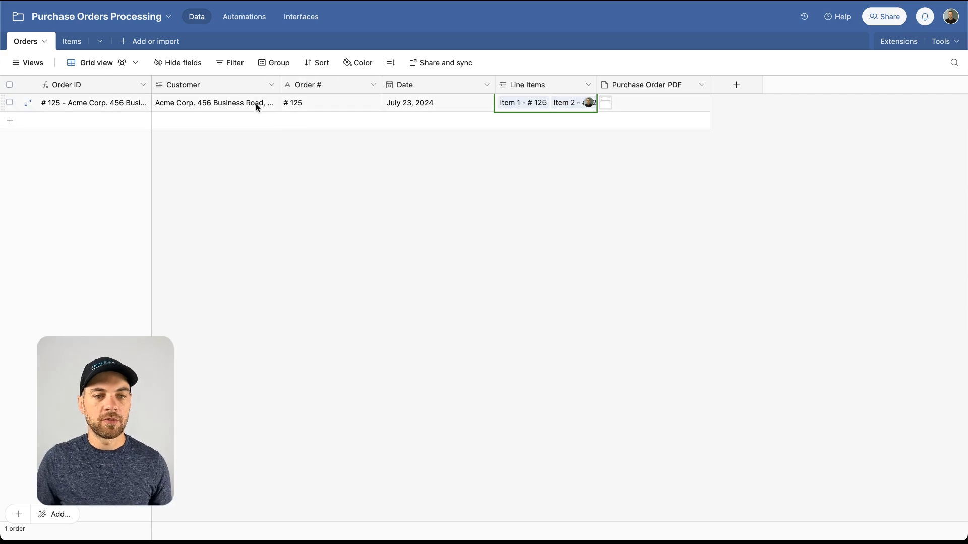
# In Airtable's Orders table, check the order's filled-in Order # and Date values and widen the Line Items column.
pyautogui.click(301, 102)
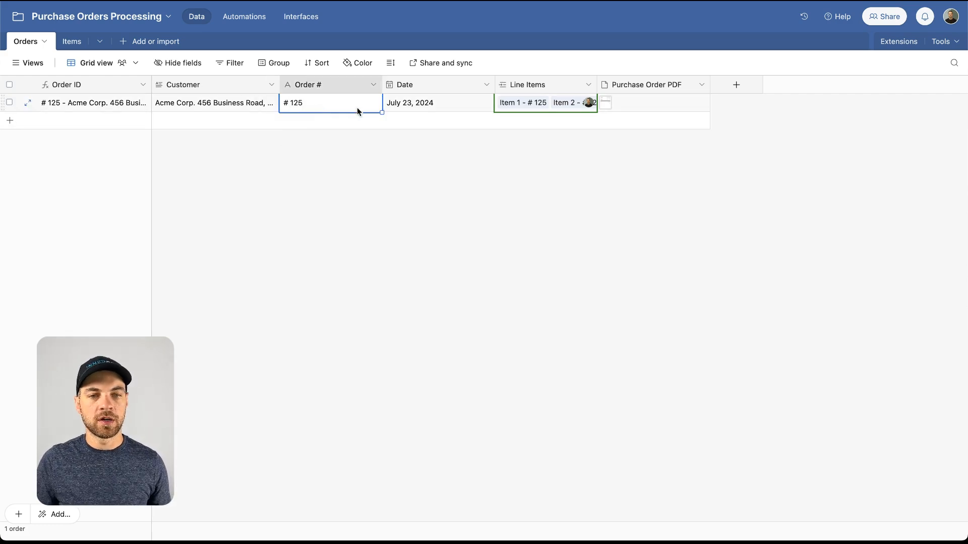
pyautogui.click(405, 102)
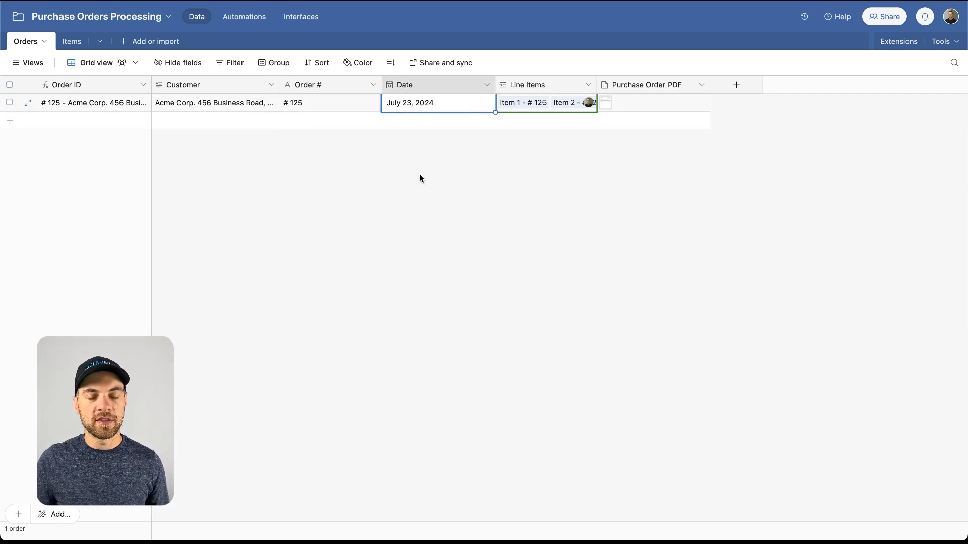
pyautogui.click(506, 204)
pyautogui.moveTo(596, 83); pyautogui.dragTo(674, 78)
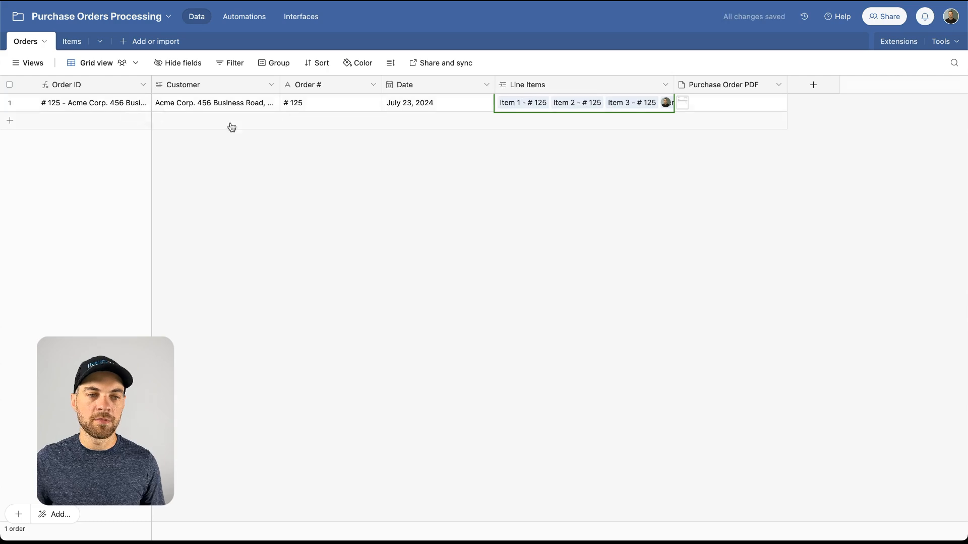
# Review the Item Description, Quantity and Rate values of the new line items in the Items table.
pyautogui.click(71, 41)
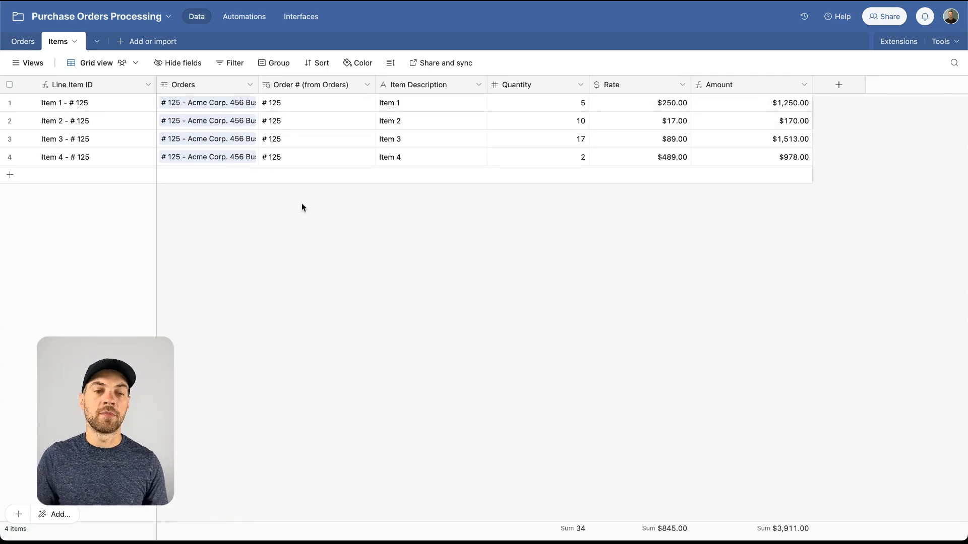
pyautogui.click(416, 106)
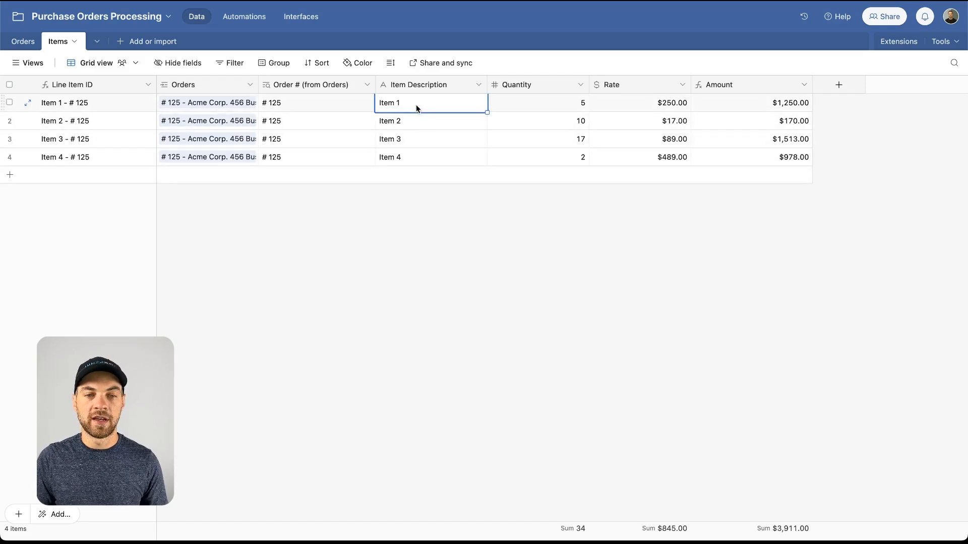
pyautogui.moveTo(442, 104); pyautogui.dragTo(410, 123)
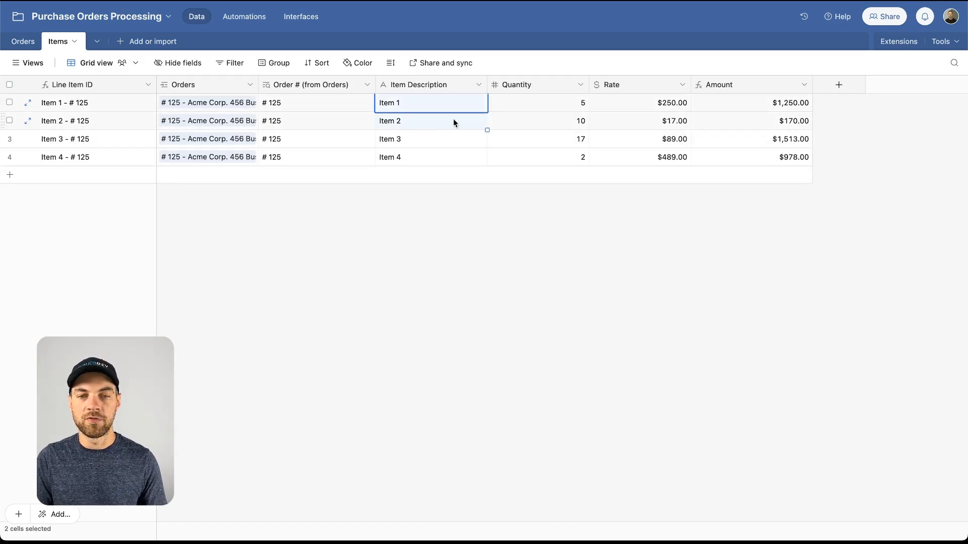
pyautogui.moveTo(501, 104); pyautogui.dragTo(533, 144)
pyautogui.moveTo(611, 107); pyautogui.dragTo(631, 146)
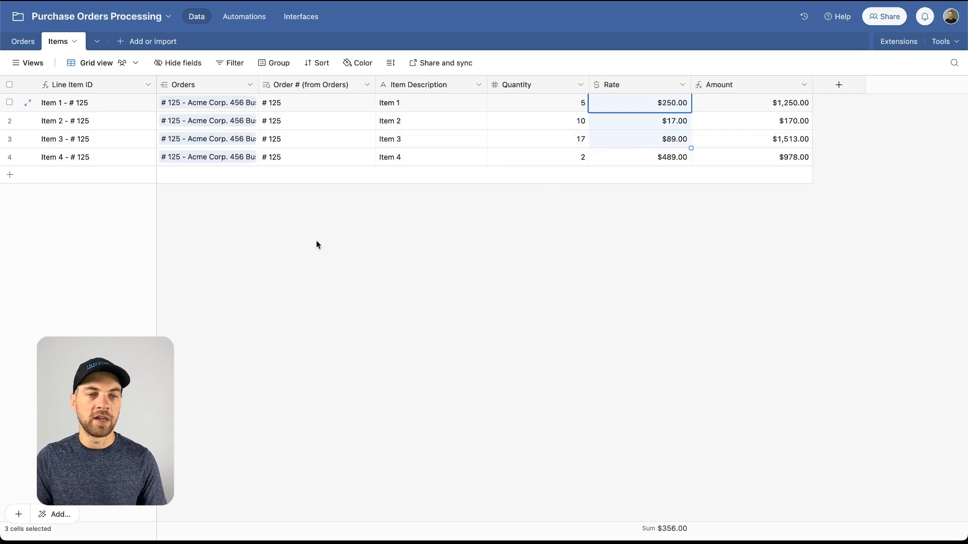
# In the Orders table, insert a Count field named "# of line items" right after Line Items, counting the linked Line Items records.
pyautogui.click(23, 41)
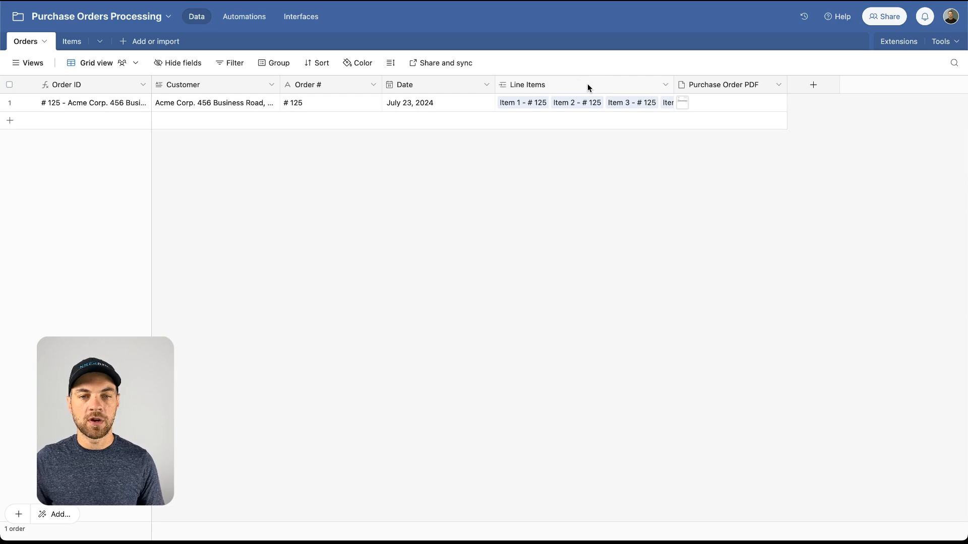
pyautogui.rightClick(559, 84)
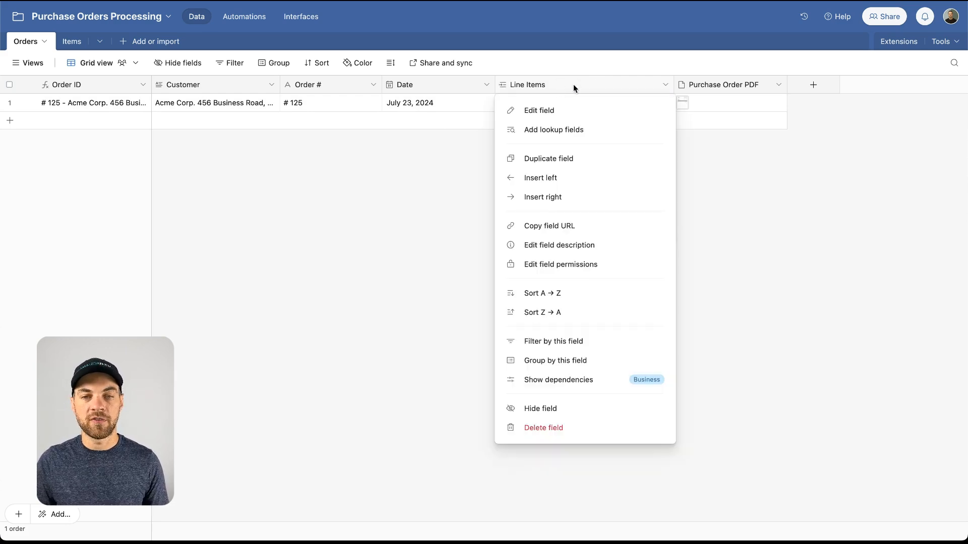
pyautogui.click(567, 205)
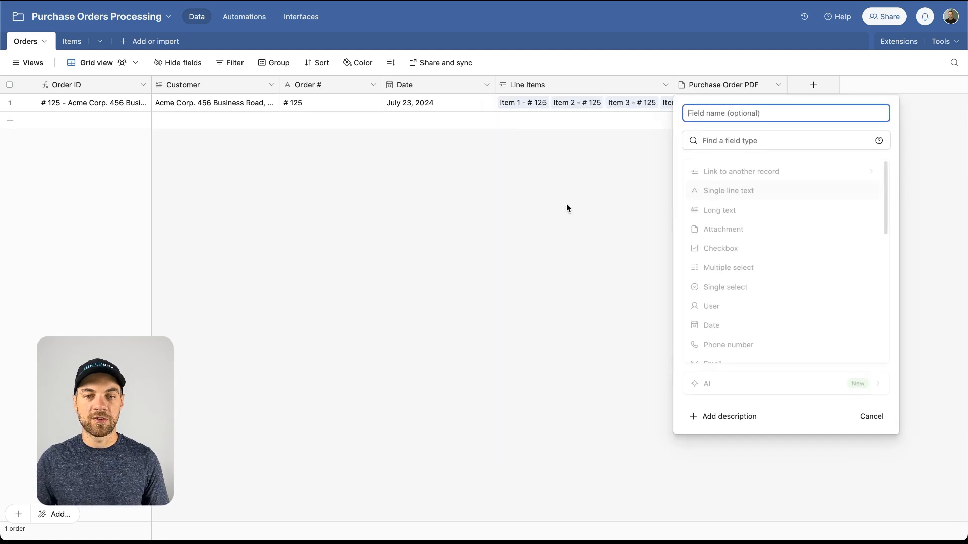
pyautogui.press('Tab')
pyautogui.write('count')
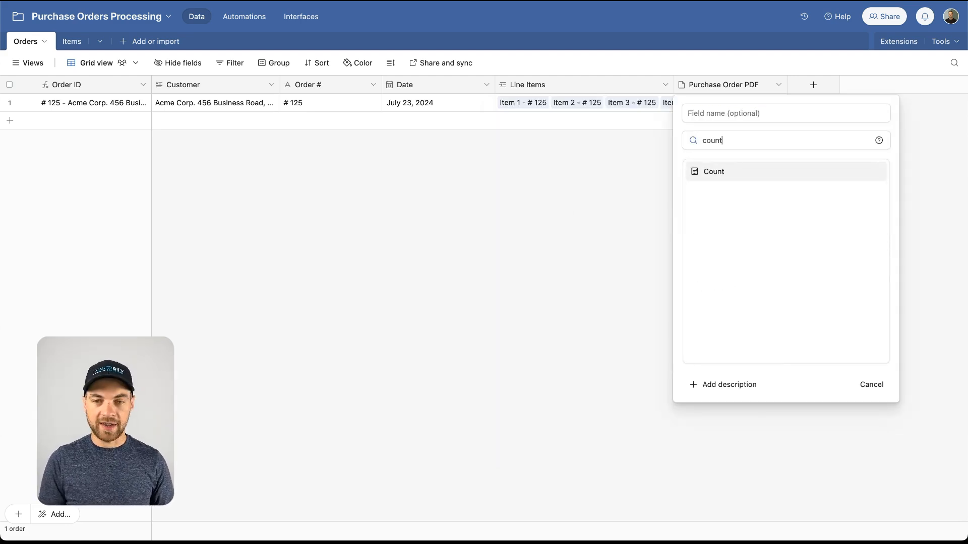
pyautogui.click(746, 178)
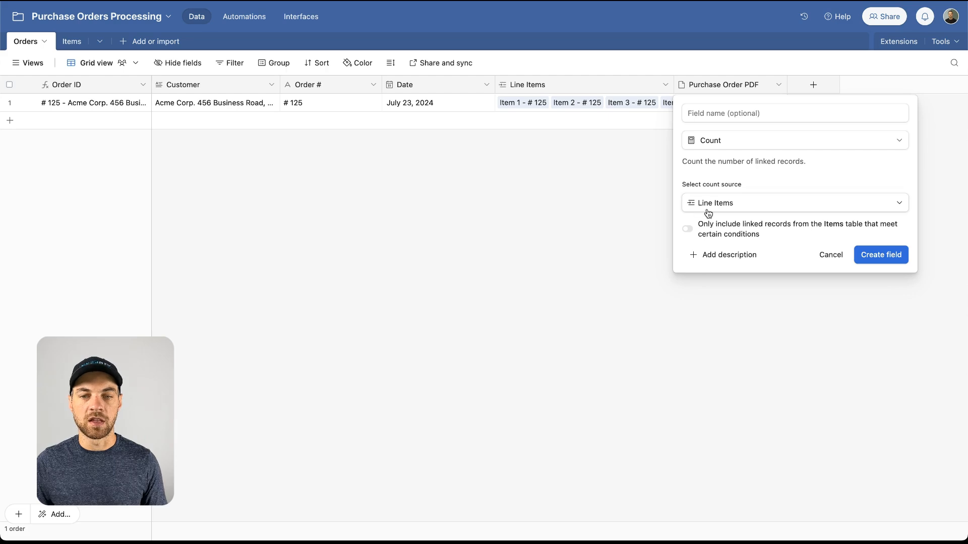
pyautogui.click(703, 113)
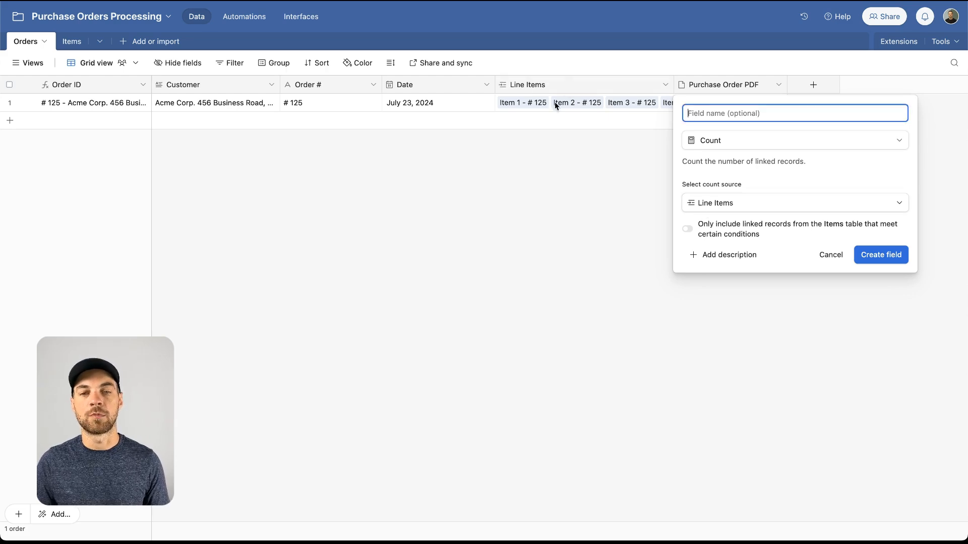
pyautogui.write('#')
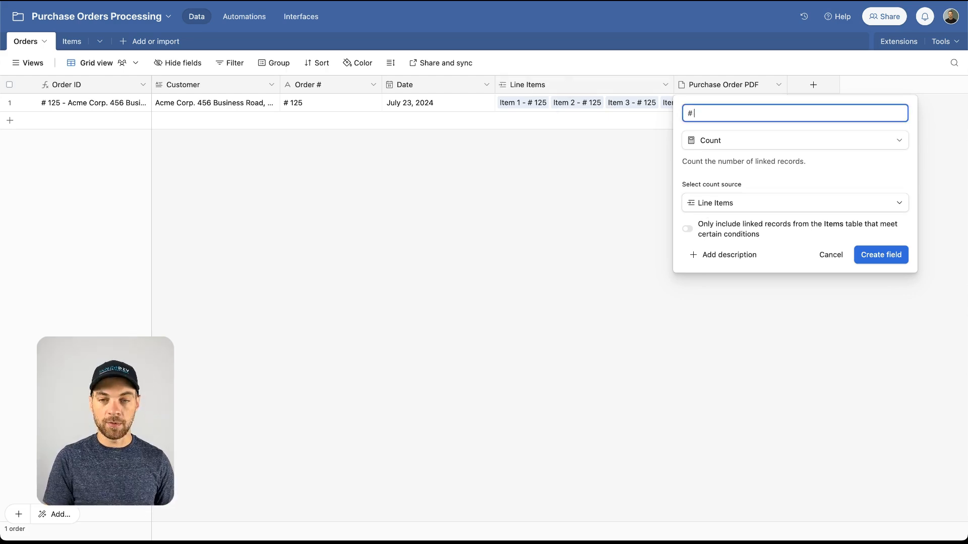
pyautogui.write('ems')
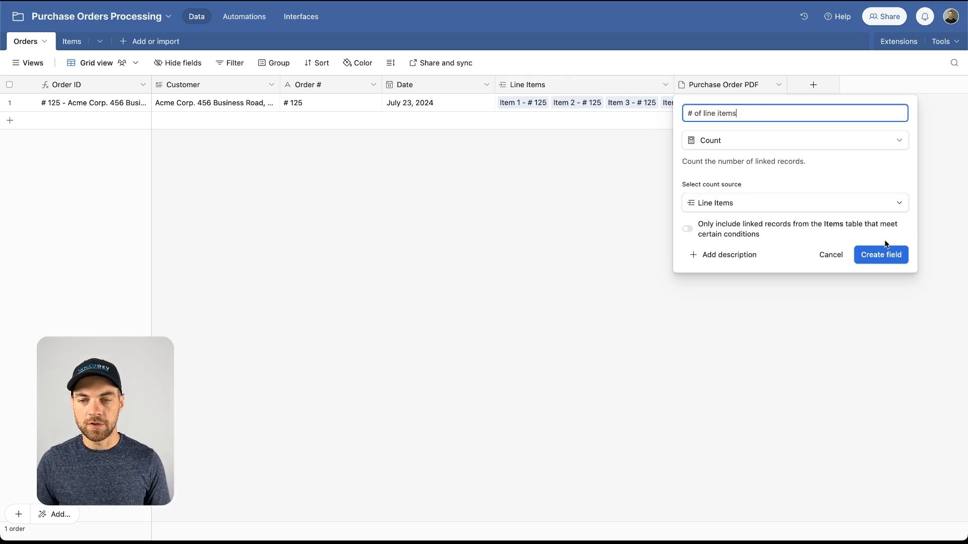
pyautogui.click(886, 252)
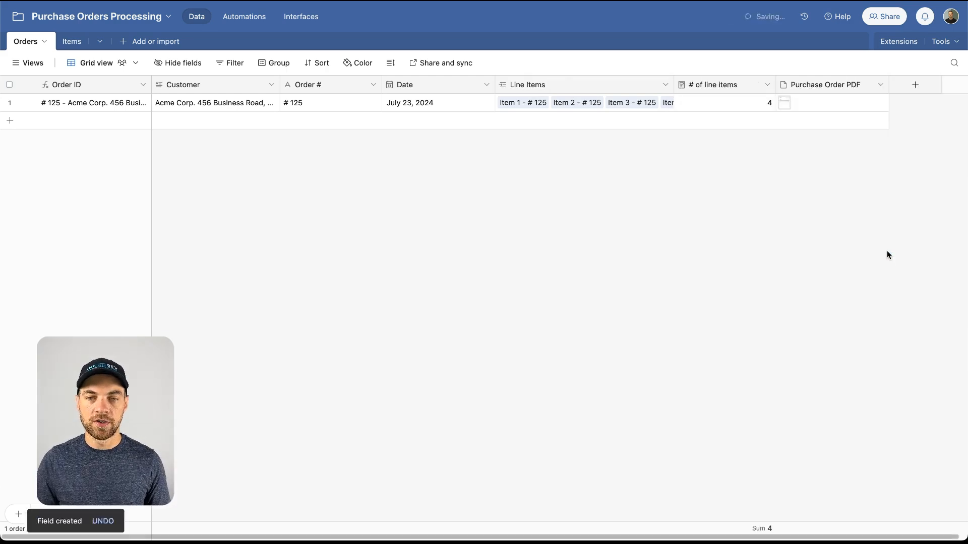
# Insert a Rollup field named "Total" after the line item count, rolling up the Amount field from Line Items.
pyautogui.rightClick(693, 84)
pyautogui.click(698, 177)
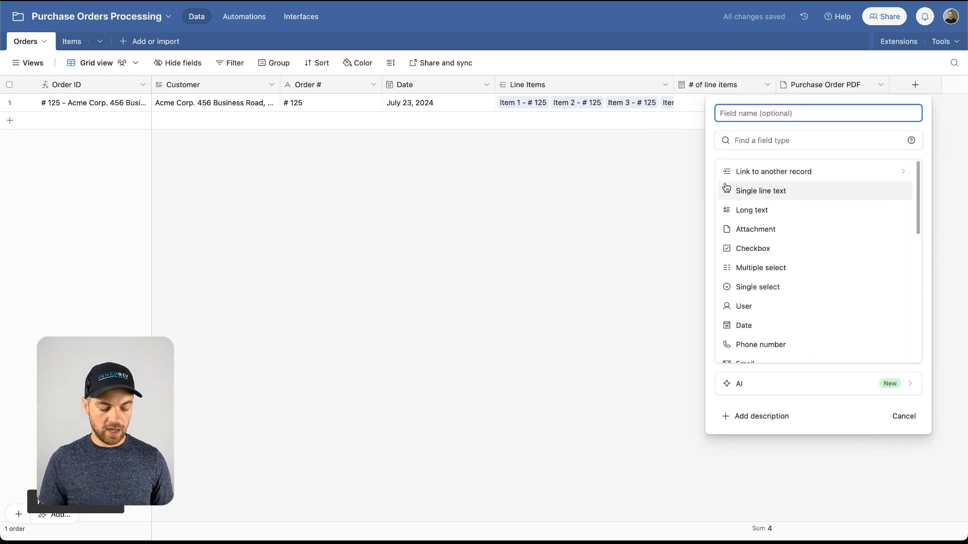
pyautogui.write('Total')
pyautogui.press('Tab')
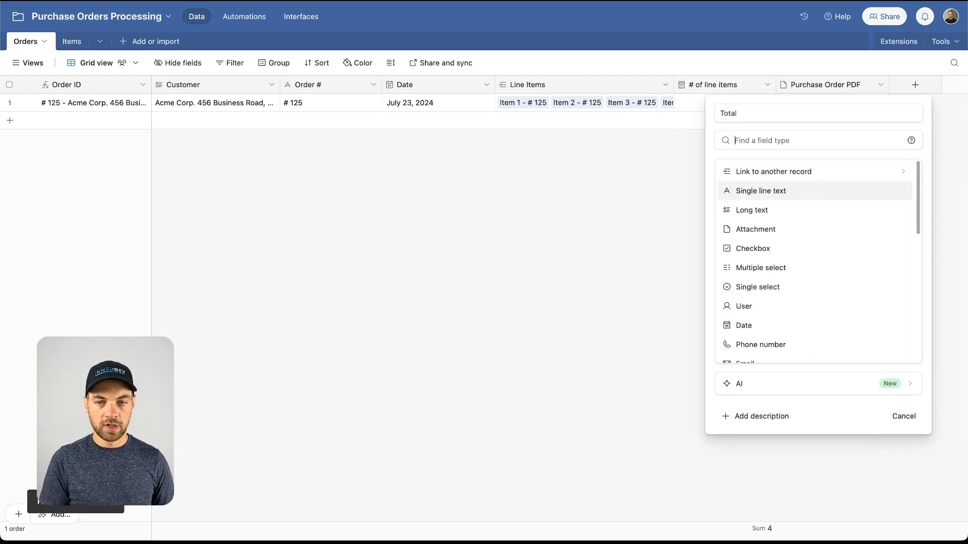
pyautogui.write('rol')
pyautogui.press('Return')
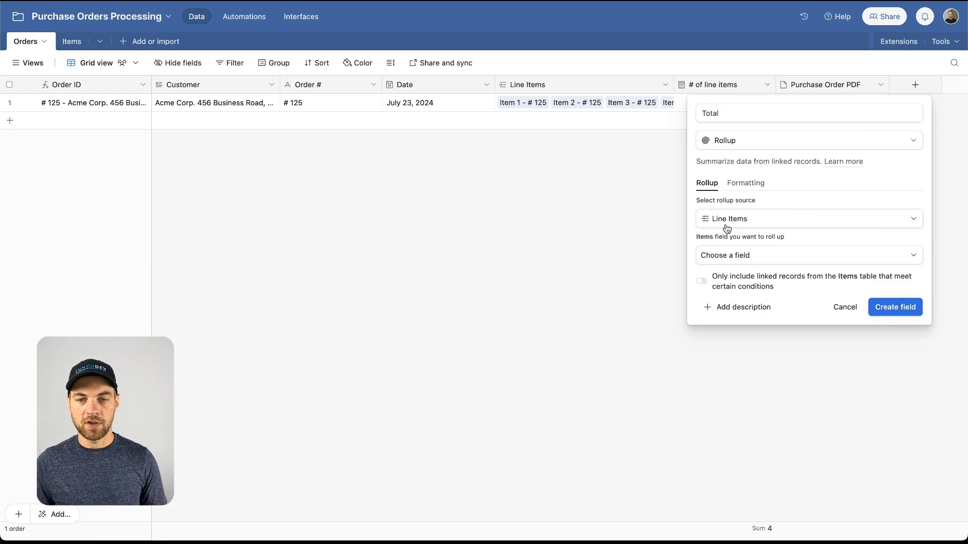
pyautogui.click(724, 256)
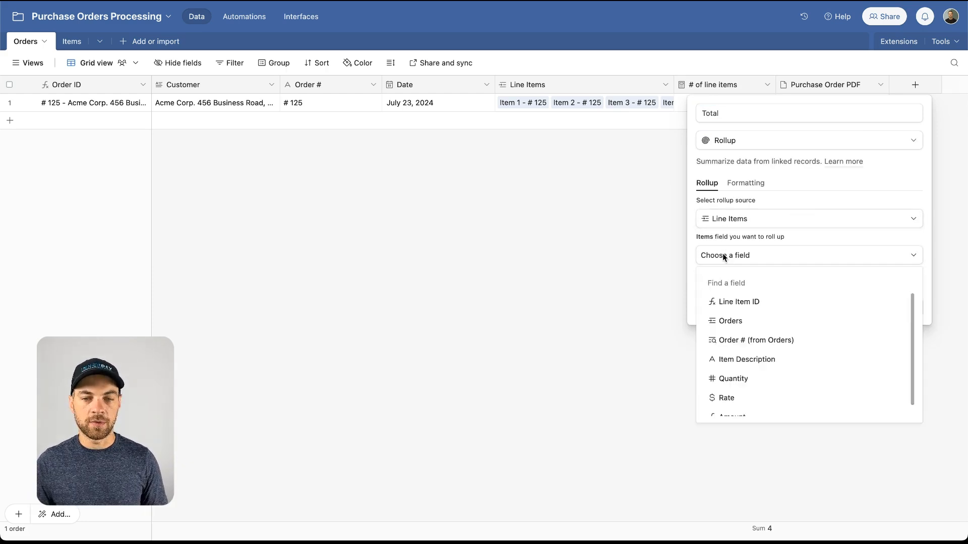
pyautogui.write('amount')
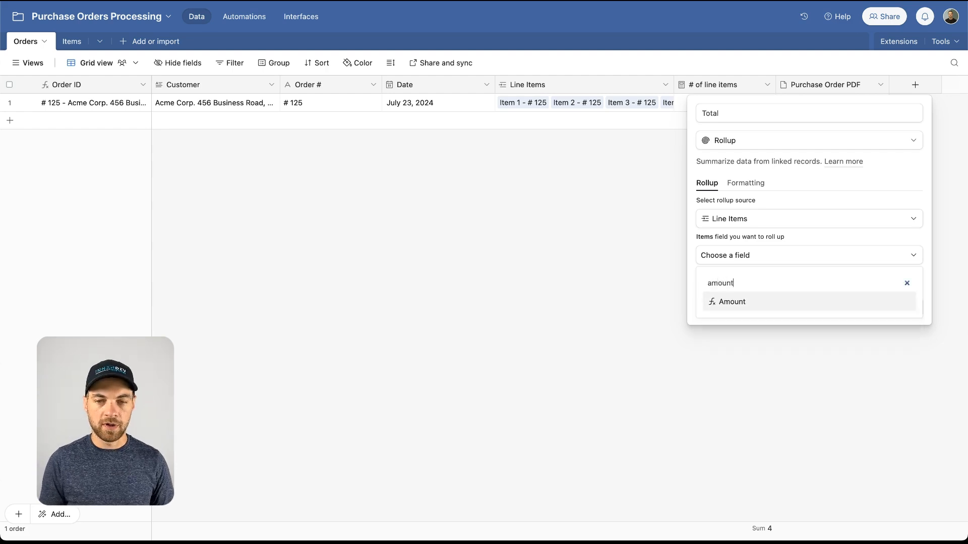
pyautogui.click(735, 303)
pyautogui.click(891, 374)
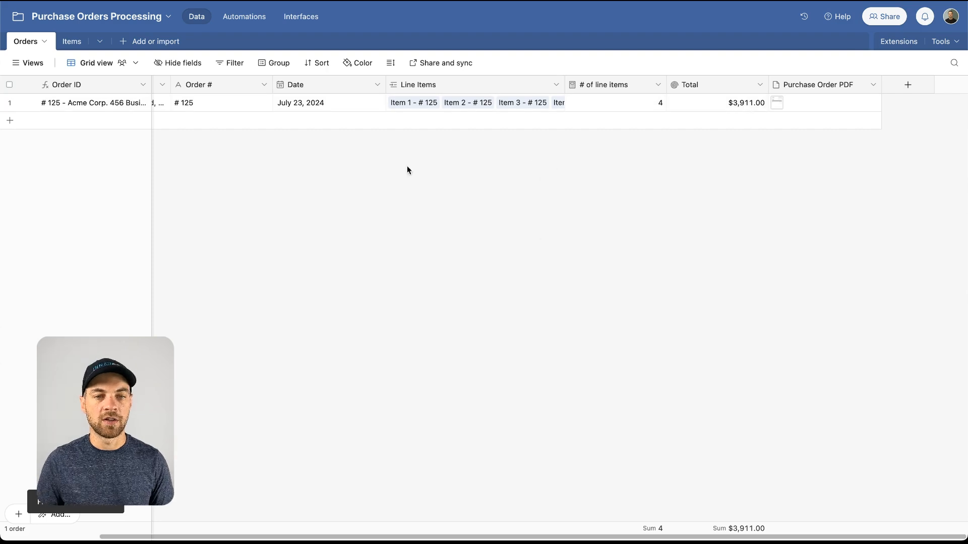
# Open the order's attached Purchase Order DEMO.pdf, check its total against the Total field, and close the preview.
pyautogui.click(781, 105)
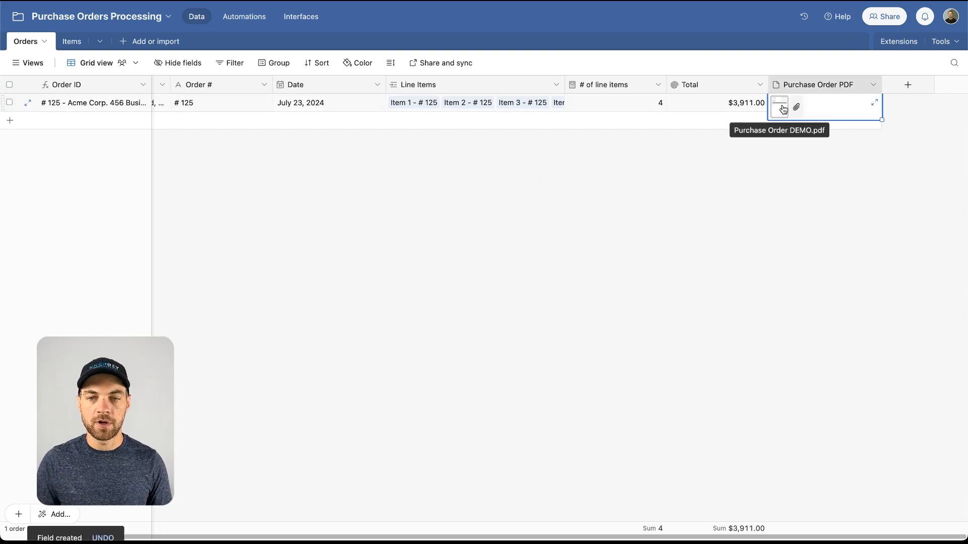
pyautogui.click(783, 108)
pyautogui.scroll(-2, 678, 324)
pyautogui.moveTo(677, 305); pyautogui.dragTo(634, 305)
pyautogui.click(545, 327)
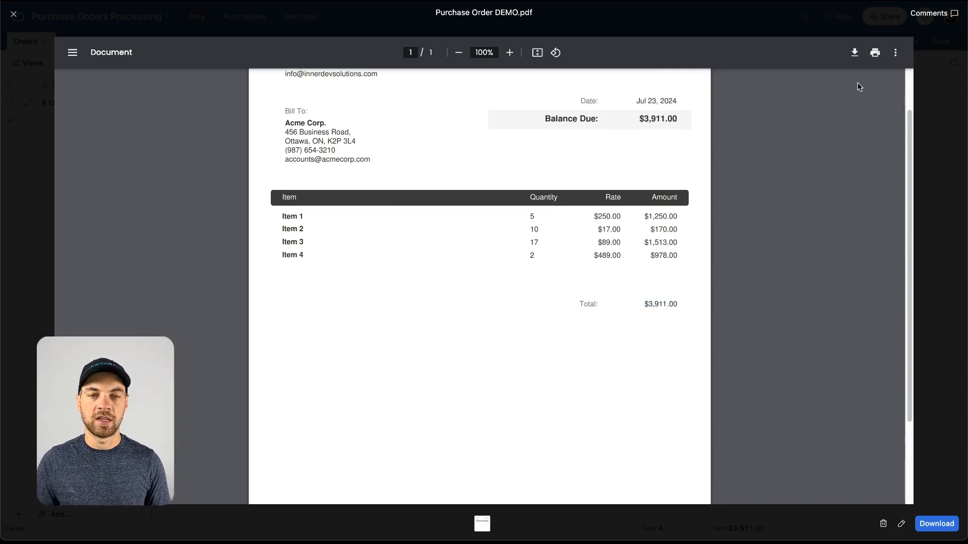
pyautogui.click(13, 14)
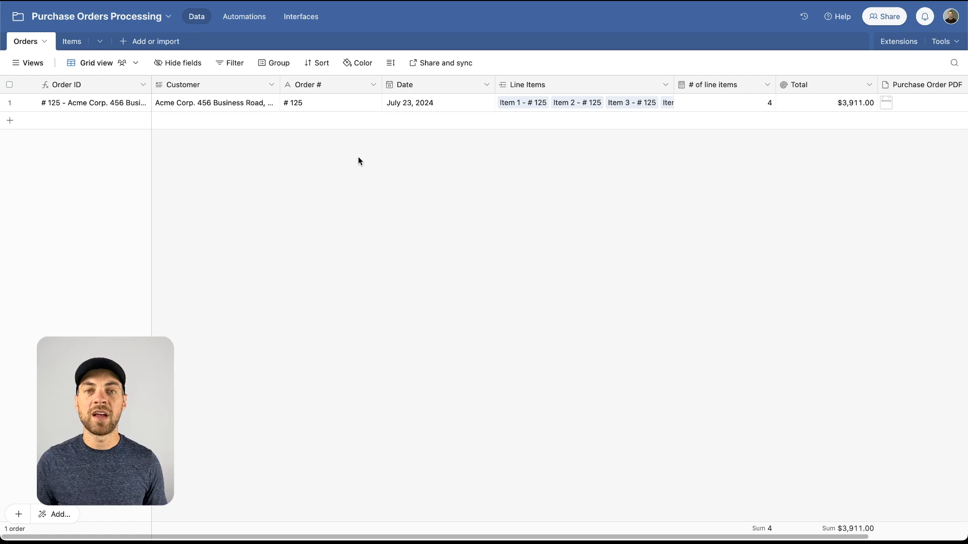
# Compare the order's Order # value in Airtable with the additional instructions of the first PDF extraction step in Relay.app's workflow editor.
pyautogui.doubleClick(303, 104)
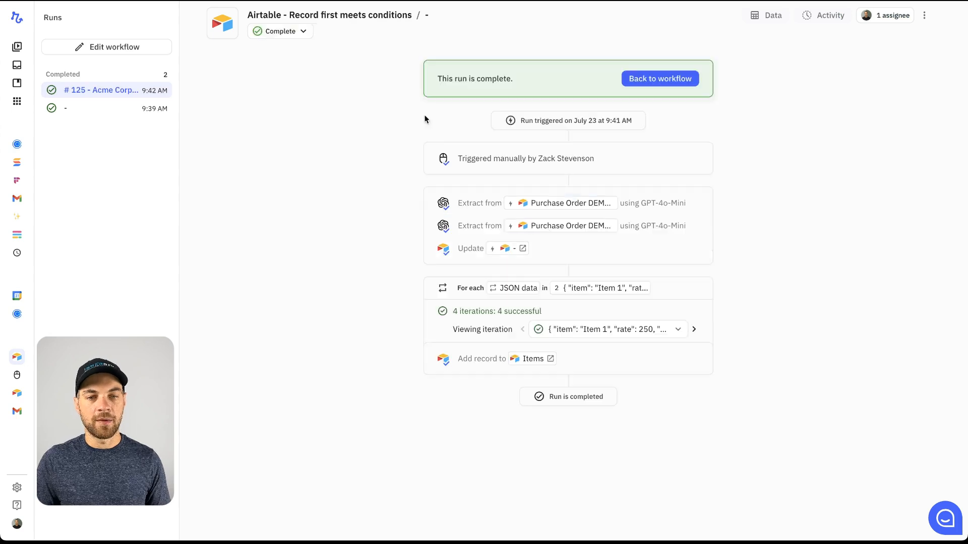
pyautogui.click(658, 81)
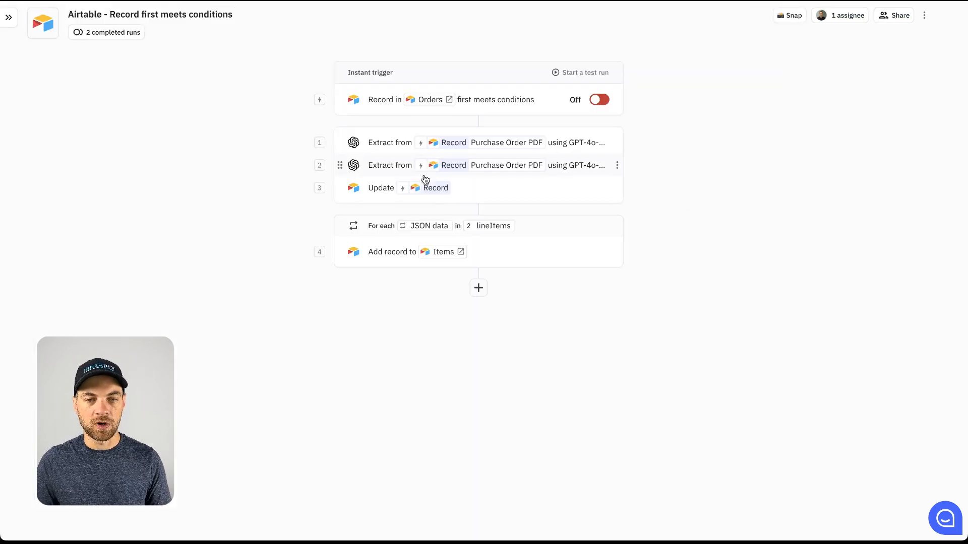
pyautogui.click(389, 145)
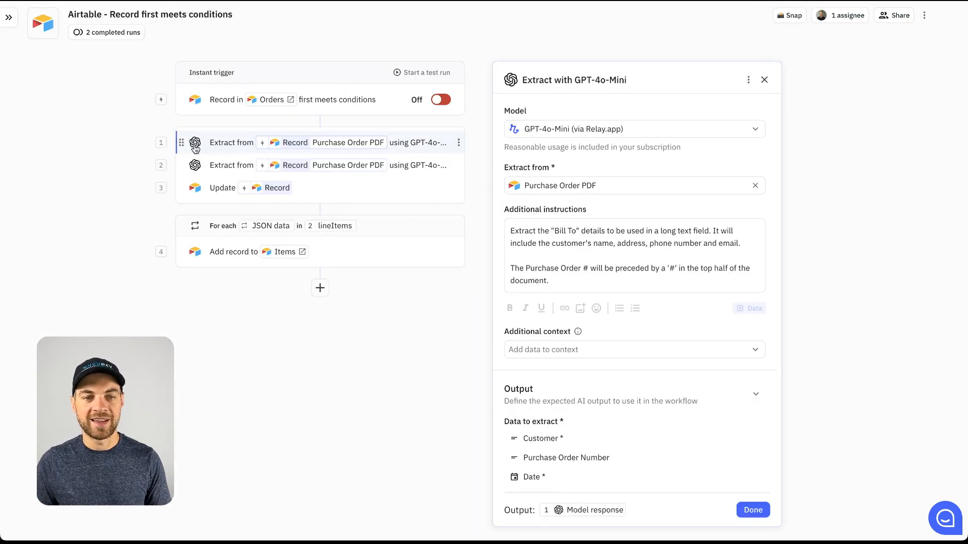
pyautogui.scroll(-1, 668, 210)
pyautogui.click(586, 247)
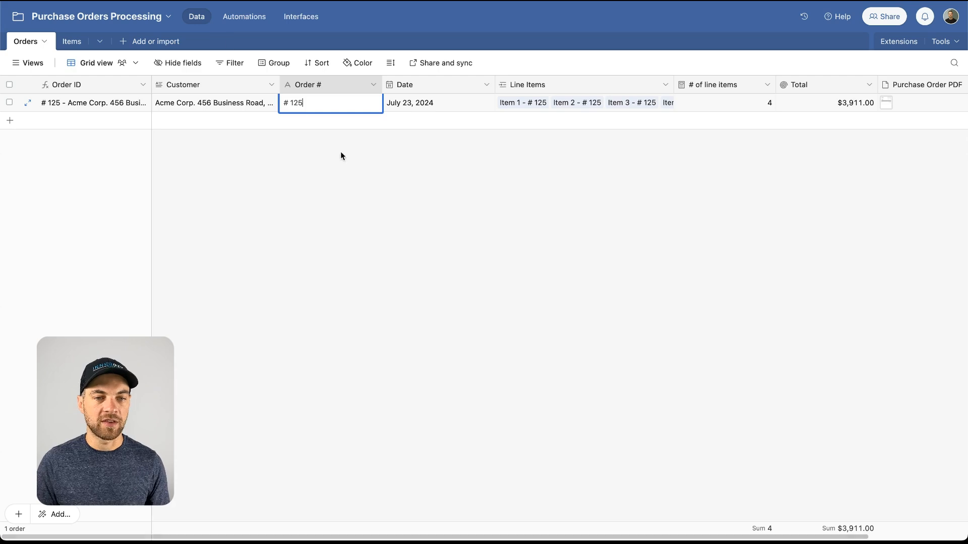
pyautogui.click(319, 182)
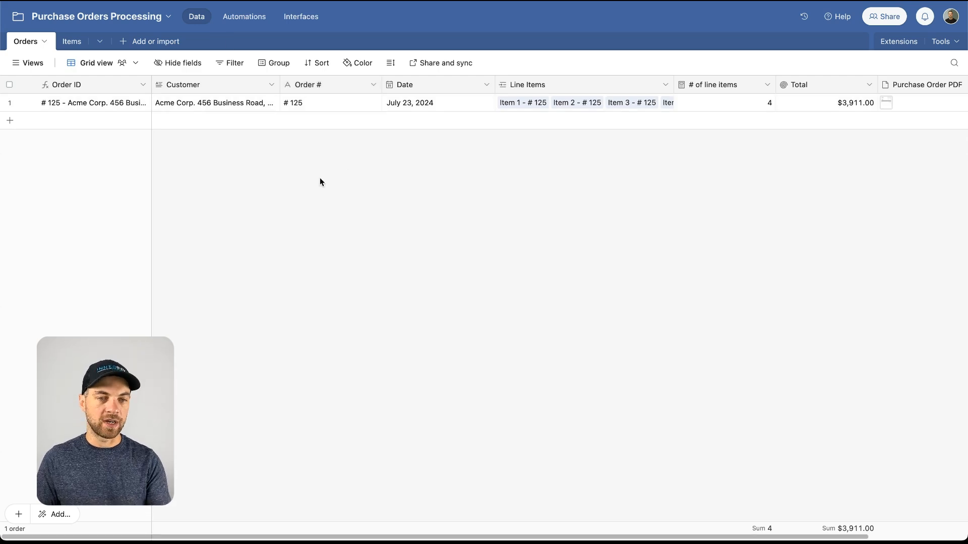